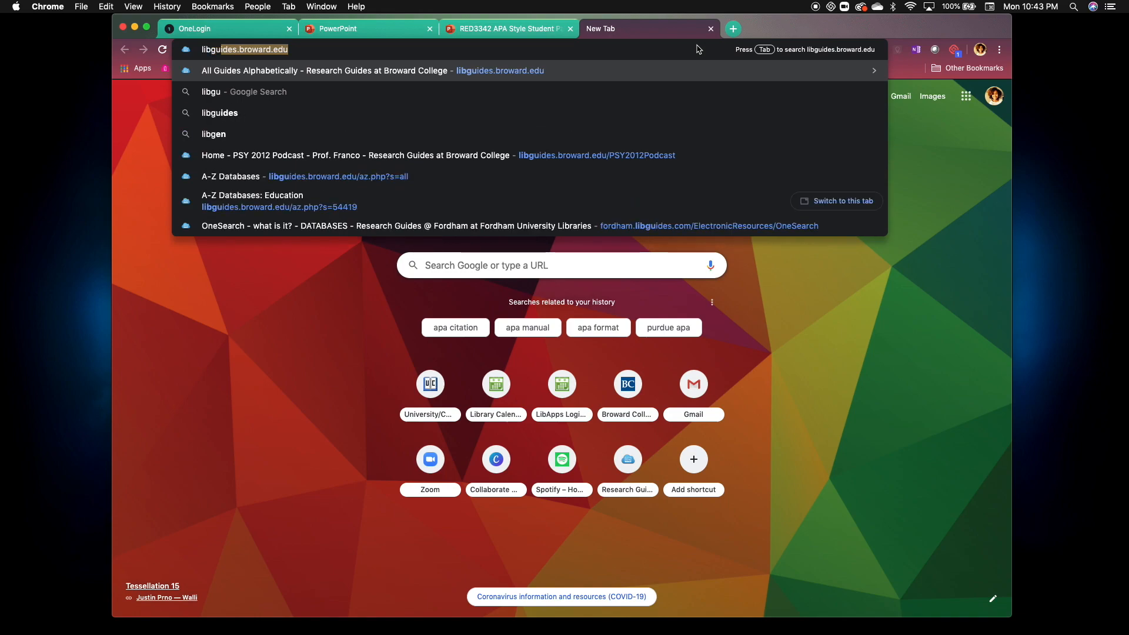
- Load Broward College's APA citation guide at libguides.broward.edu/apa_citation
type("broward.edu/apa")
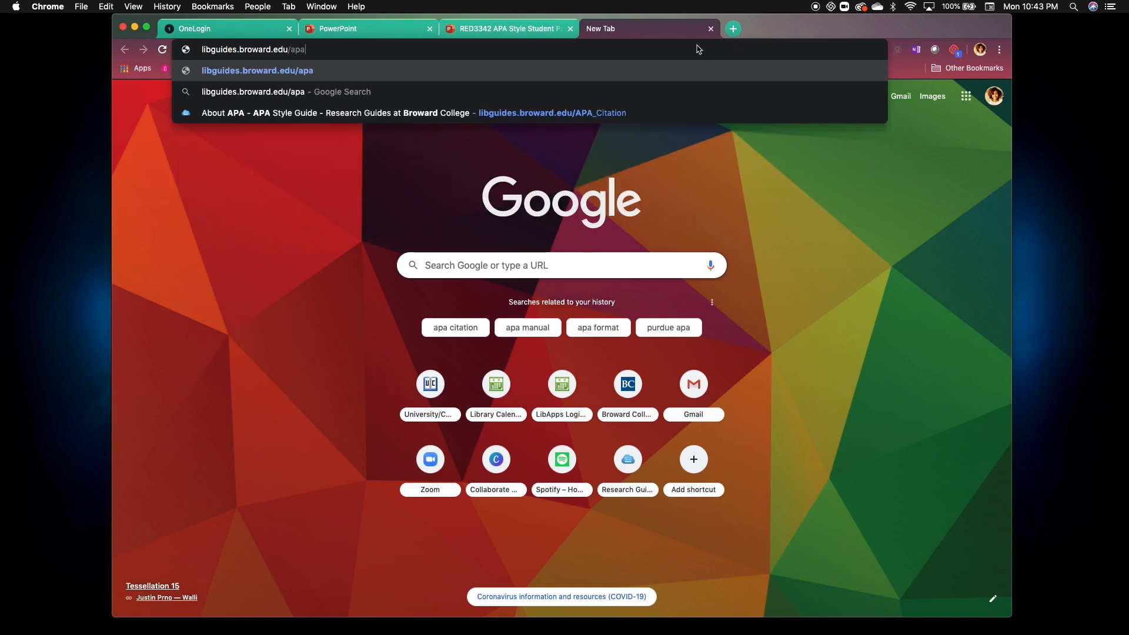
type("_citation")
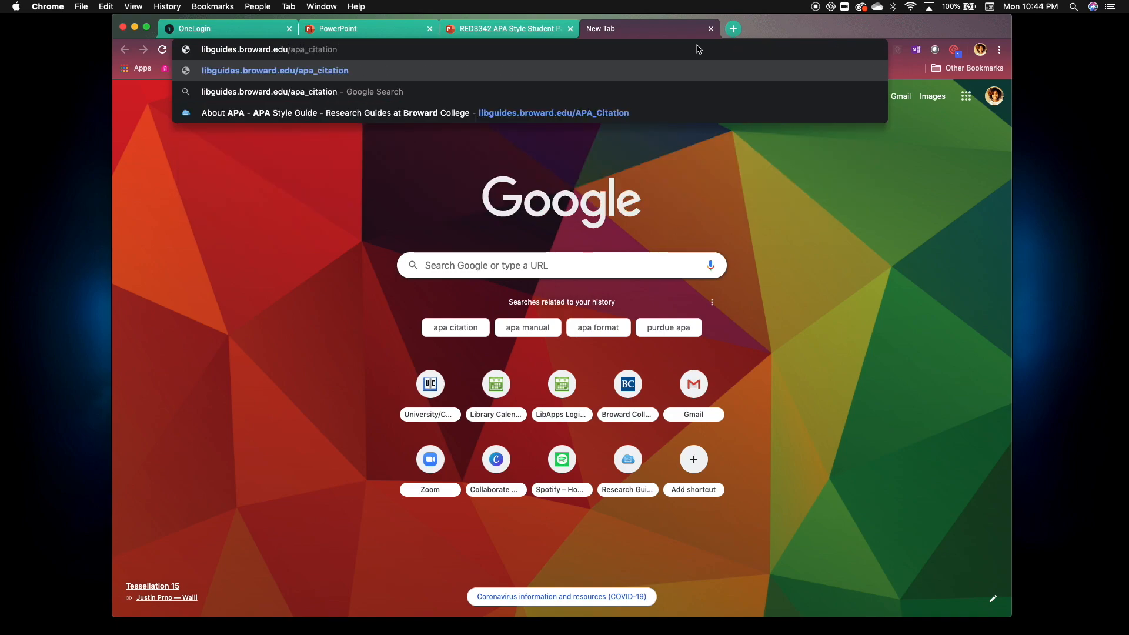
key("Return")
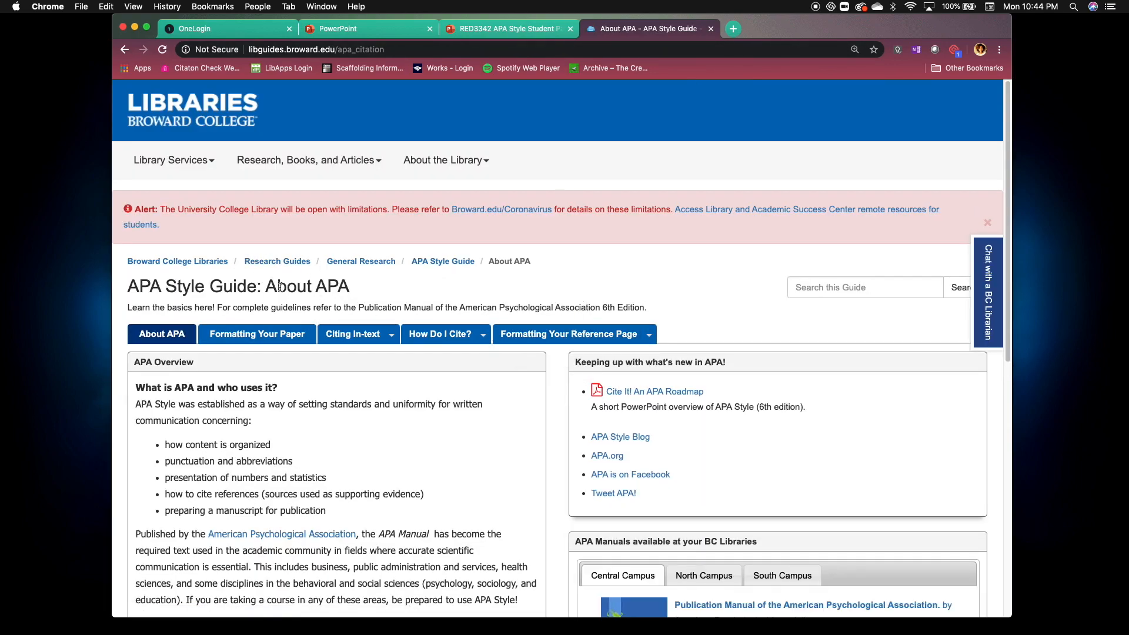
- Go to the guide's Formatting Your Paper page
scroll(355, 288, "down", 3)
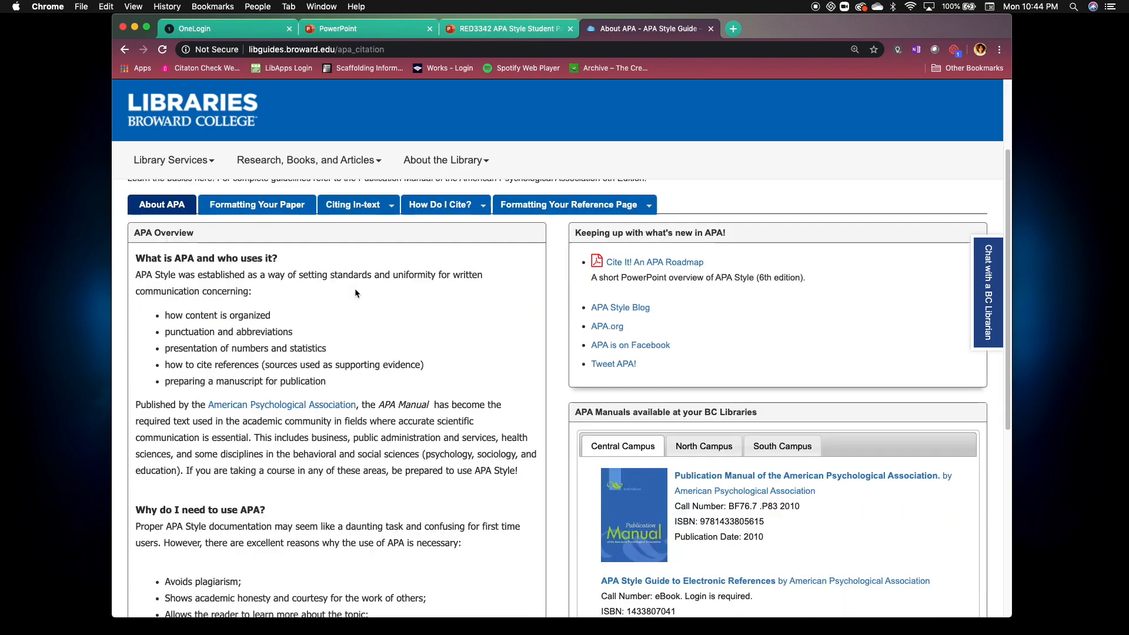
scroll(355, 293, "up", 1)
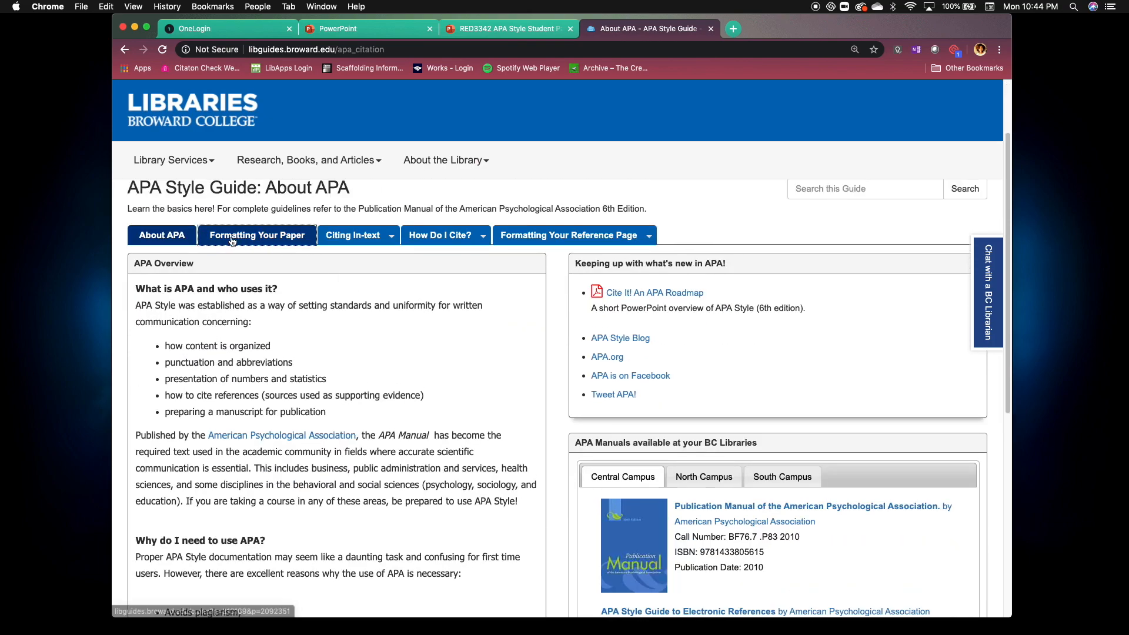
left_click(270, 242)
- Download the Title Page and First Page Template for Word from Sample Documents and open it
scroll(284, 353, "down", 2)
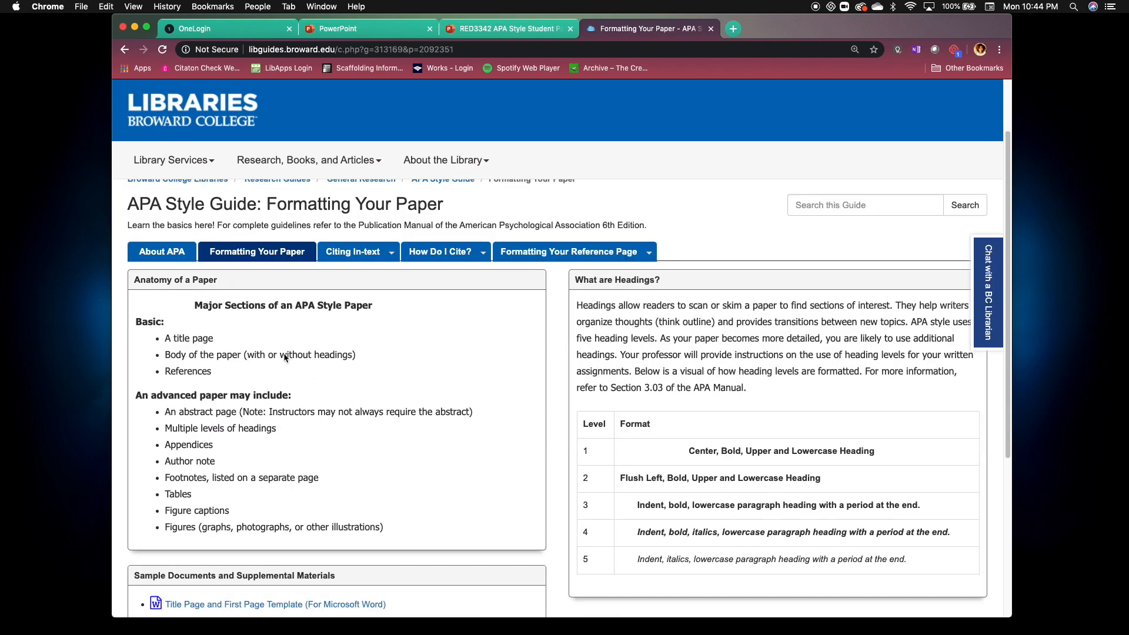
scroll(285, 357, "down", 5)
left_click_drag(153, 320, 345, 324)
left_click(346, 324)
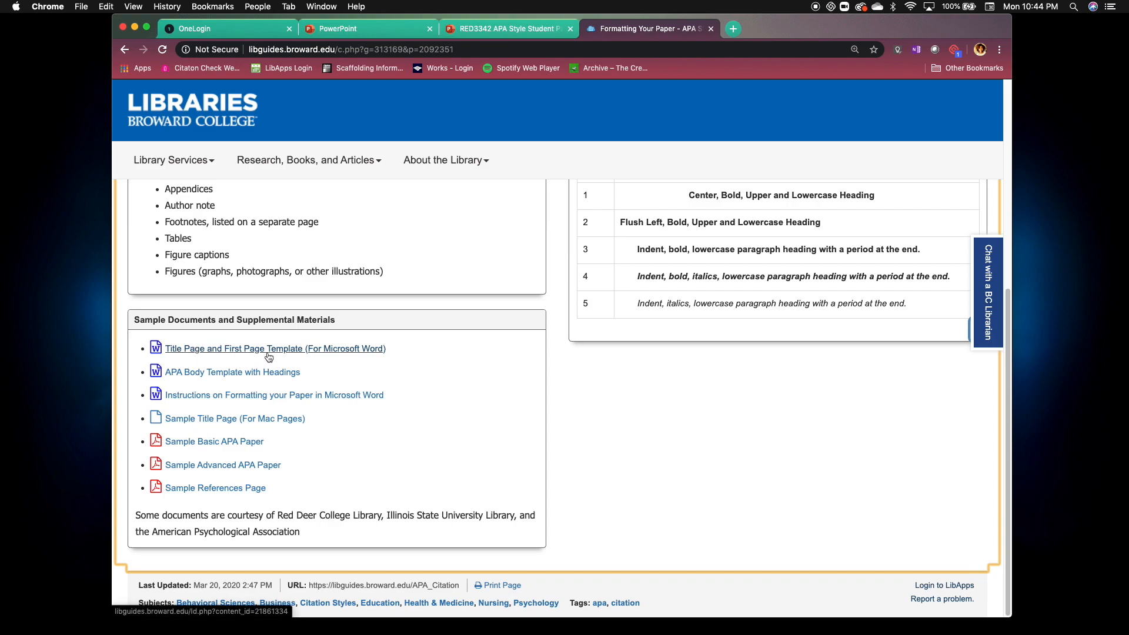
left_click(324, 354)
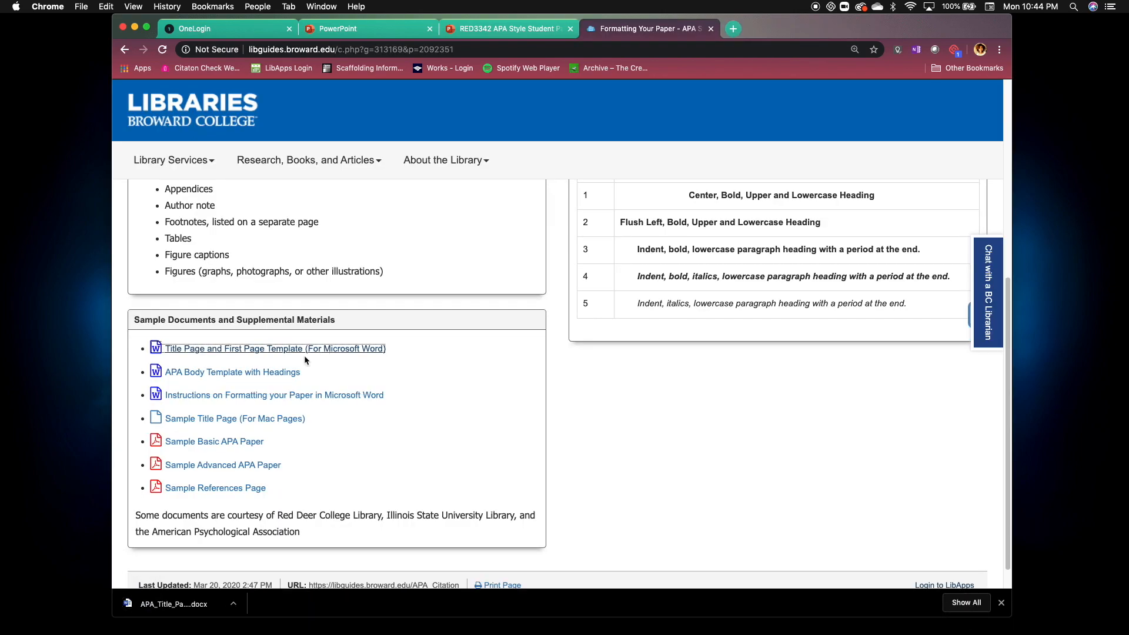
left_click(179, 608)
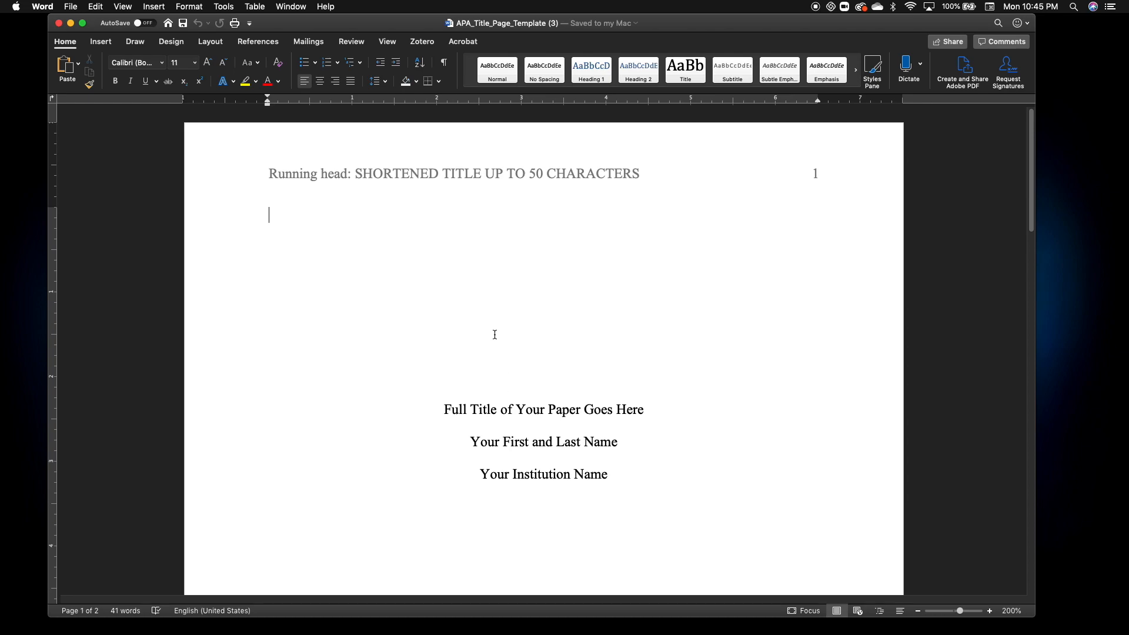
- Replace the title placeholder with 'APA Sample Student Paper'
left_click_drag(446, 408, 633, 409)
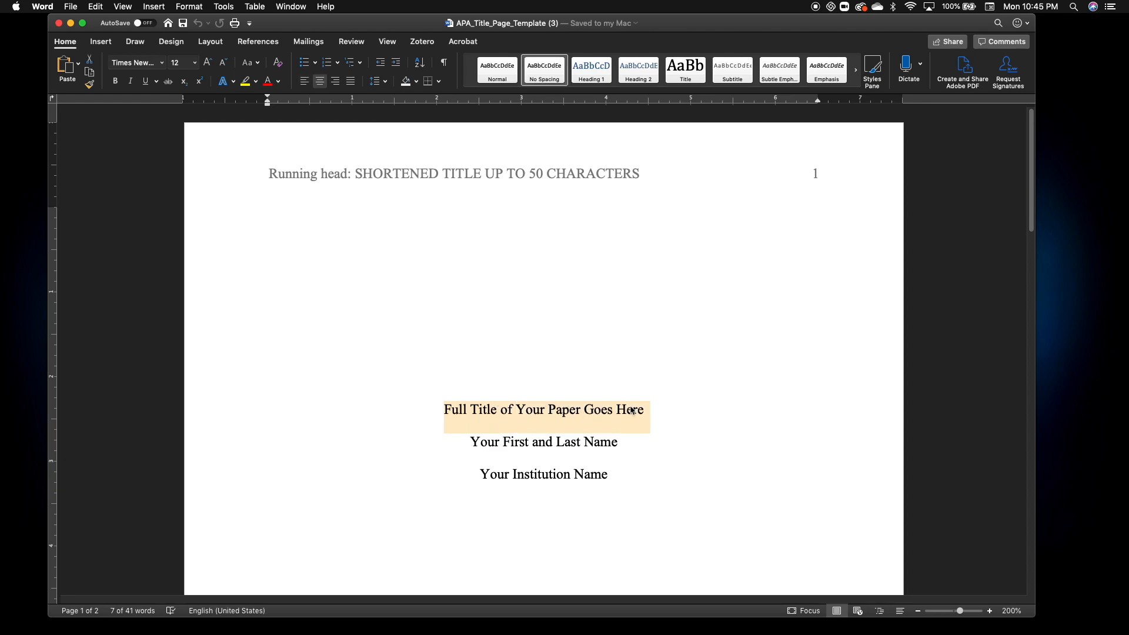
type("Apa")
key("BackSpace")
key("BackSpace")
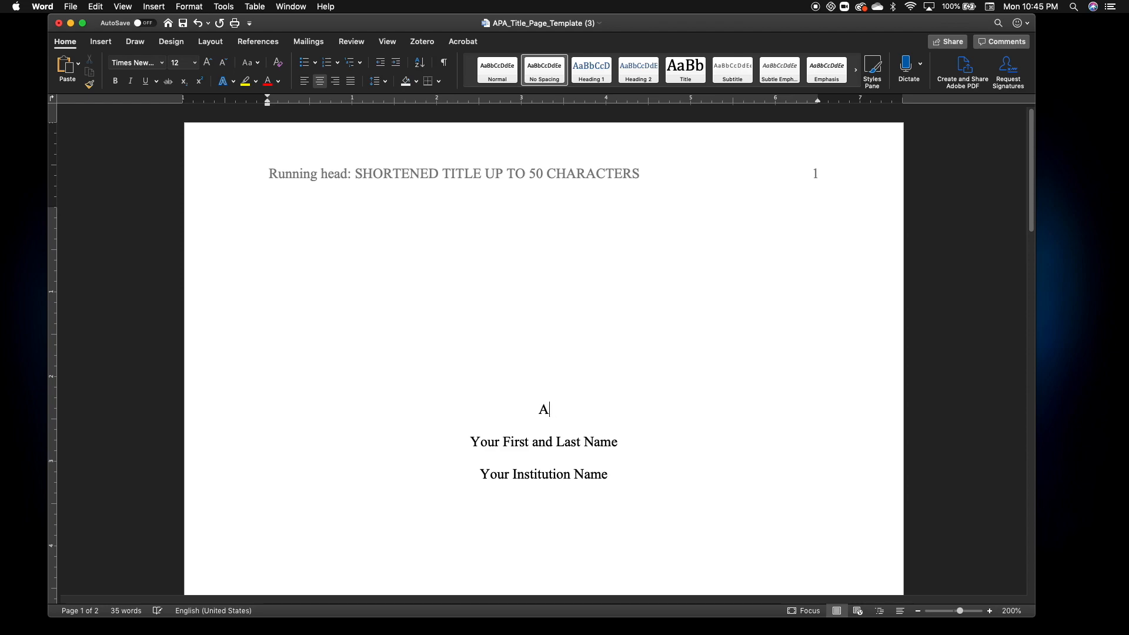
type("PA Sample Student Paper")
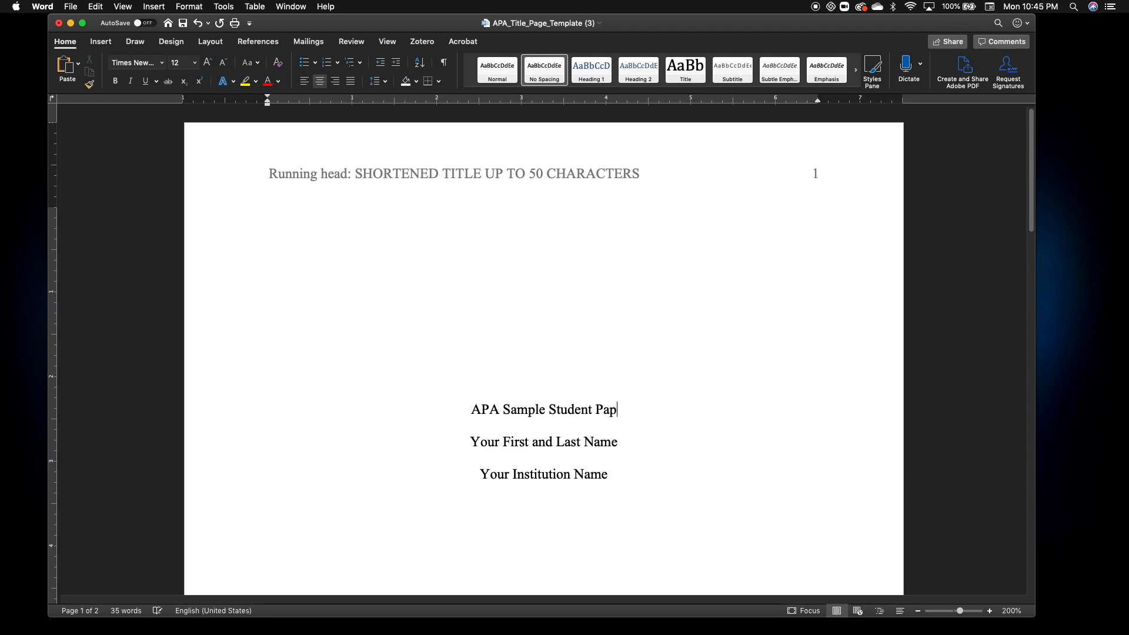
- Fill in the author's name and 'Broward College' as the institution
double_click(484, 447)
triple_click(484, 447)
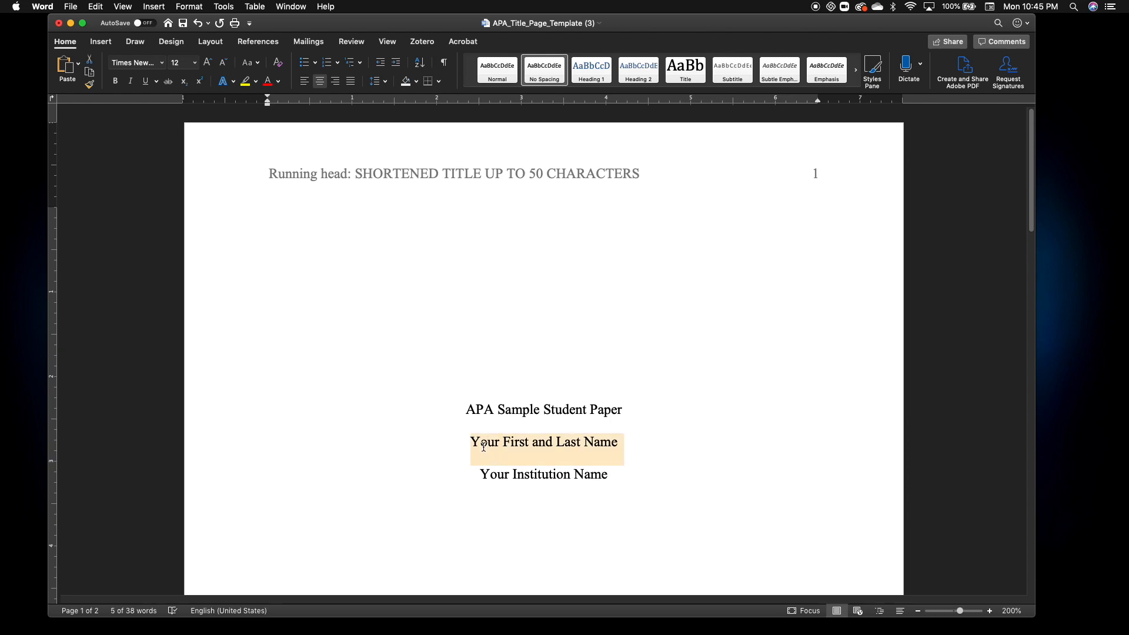
type("Tiffany Walker")
triple_click(490, 476)
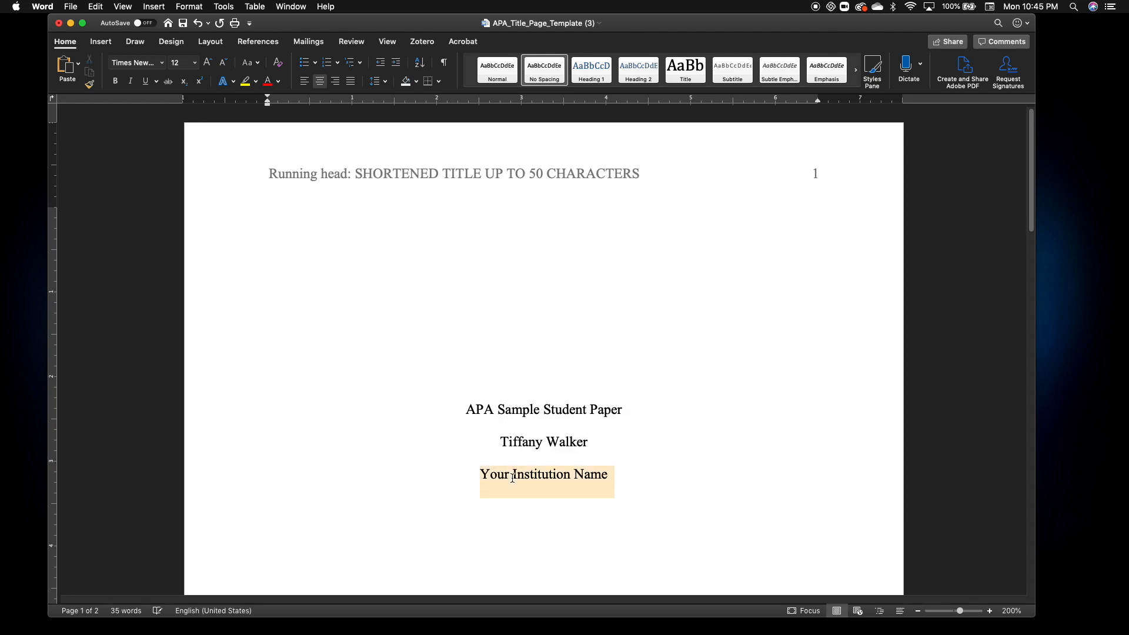
type("Broward College")
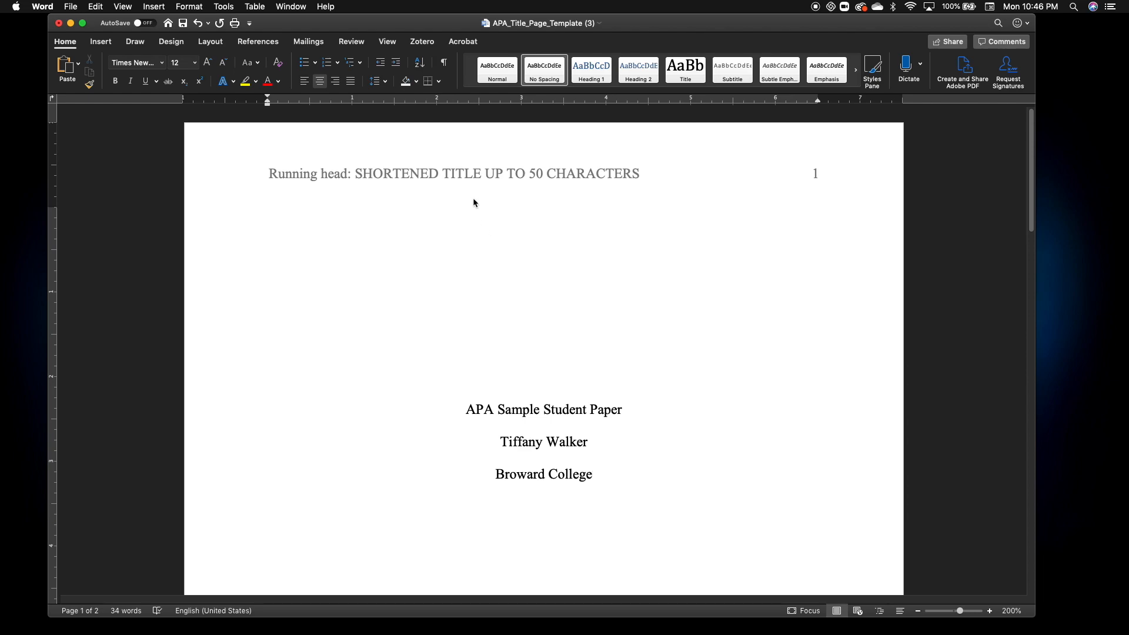
- Change the title page running head title to 'APA SAMPLE STUDENT PAPER'
double_click(434, 169)
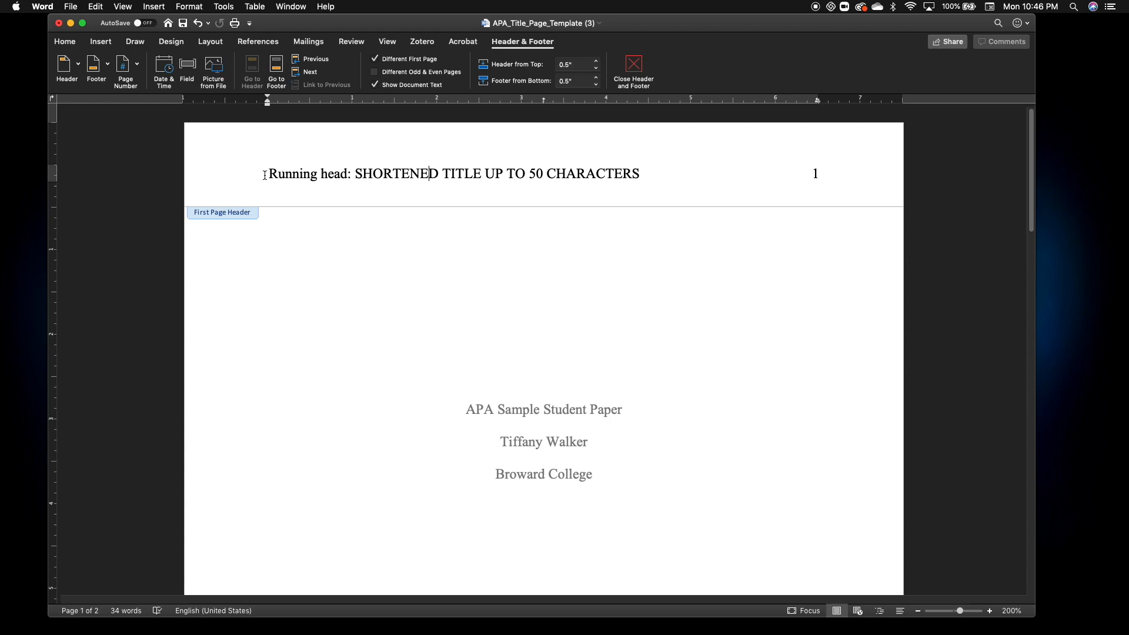
left_click_drag(265, 175, 557, 174)
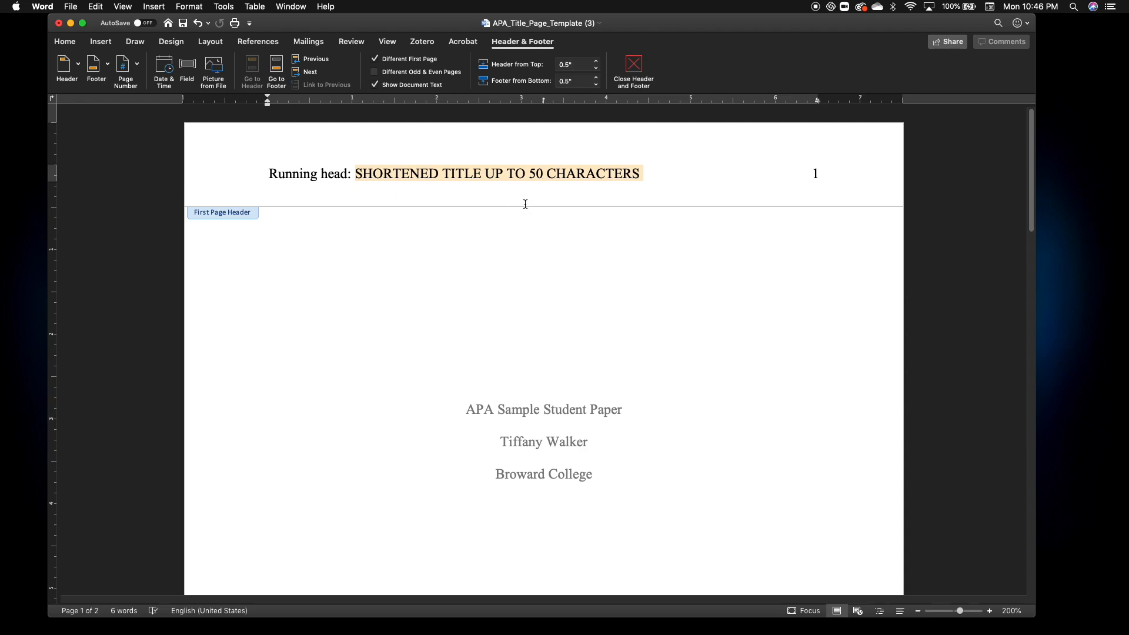
type("APA 1")
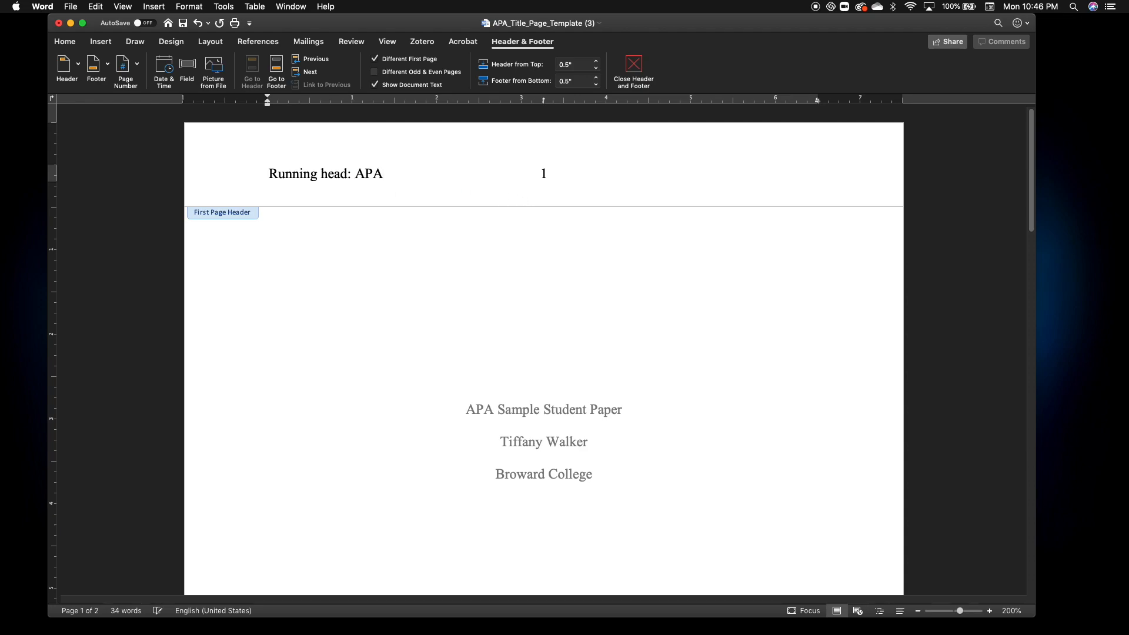
type("SAMPLE STUDENT PAPER")
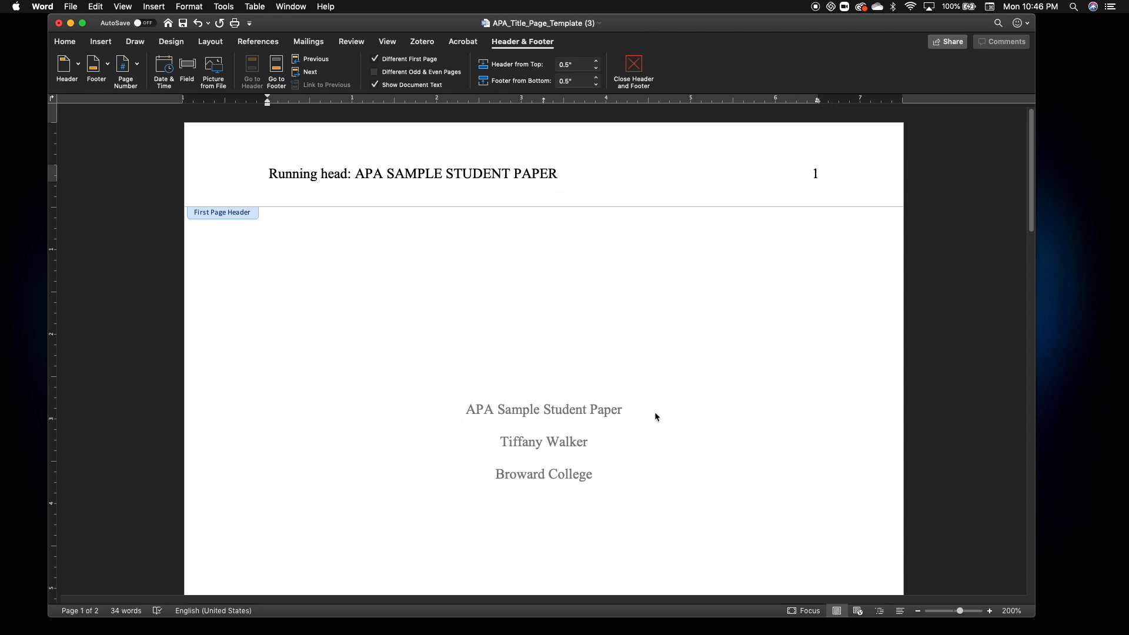
- Confirm the running head title is 4 words with Word Count, then exit the header
left_click_drag(819, 174, 542, 174)
left_click(372, 170)
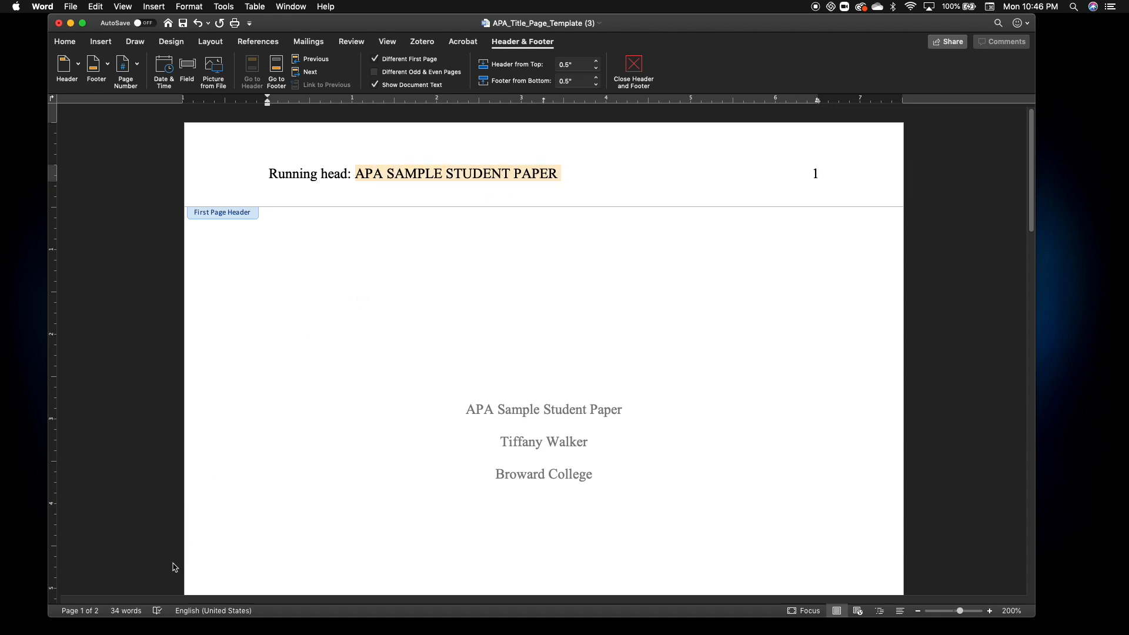
left_click(124, 612)
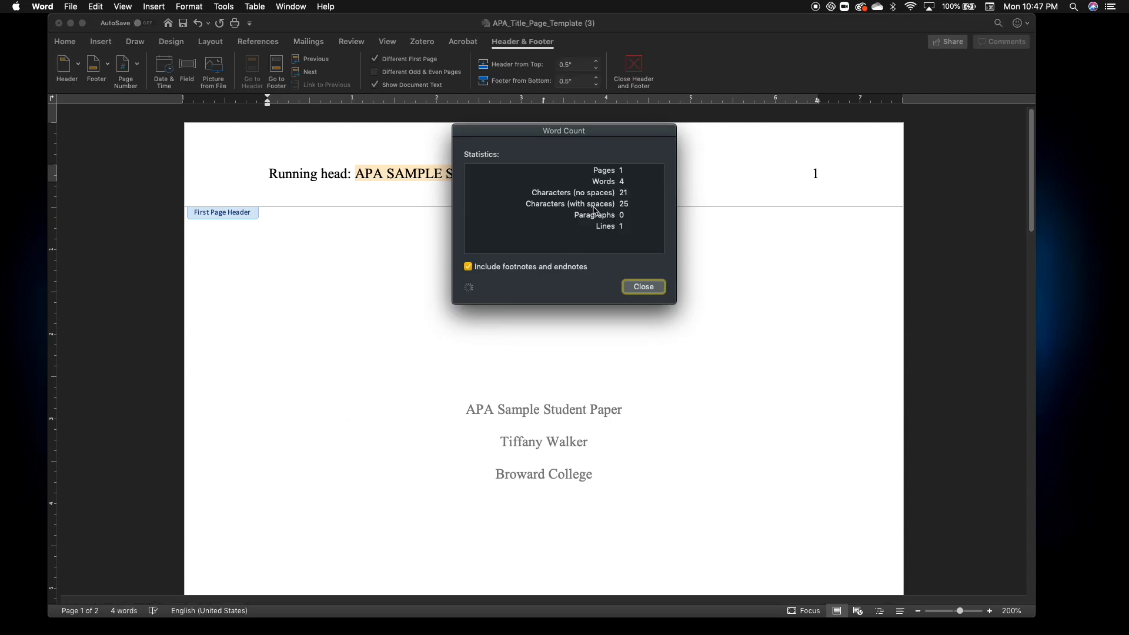
left_click(634, 210)
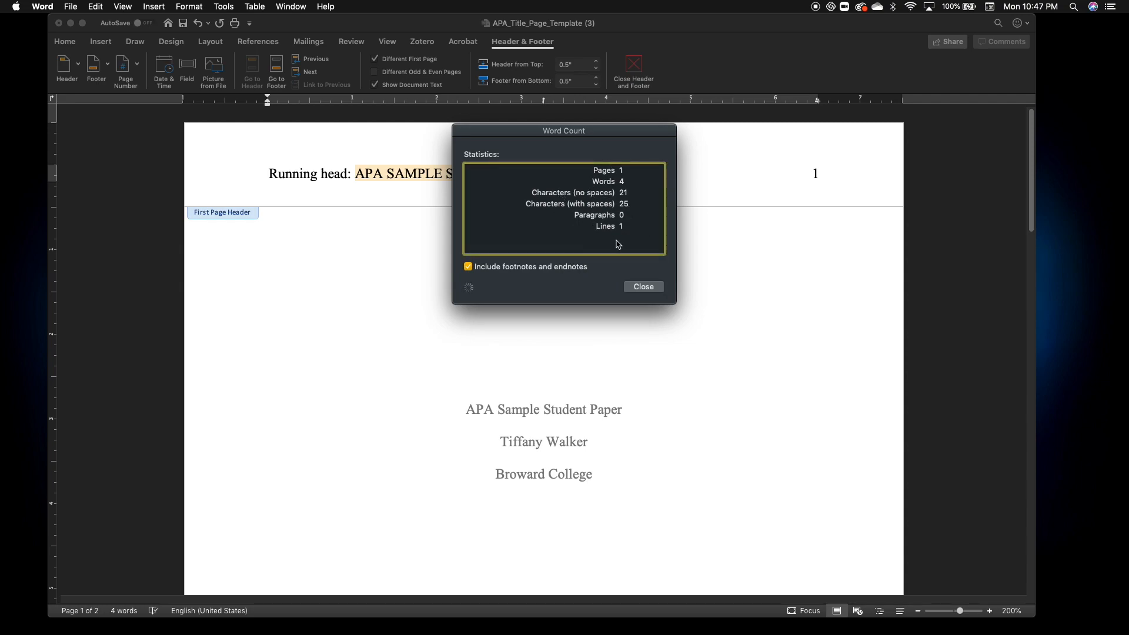
left_click(647, 287)
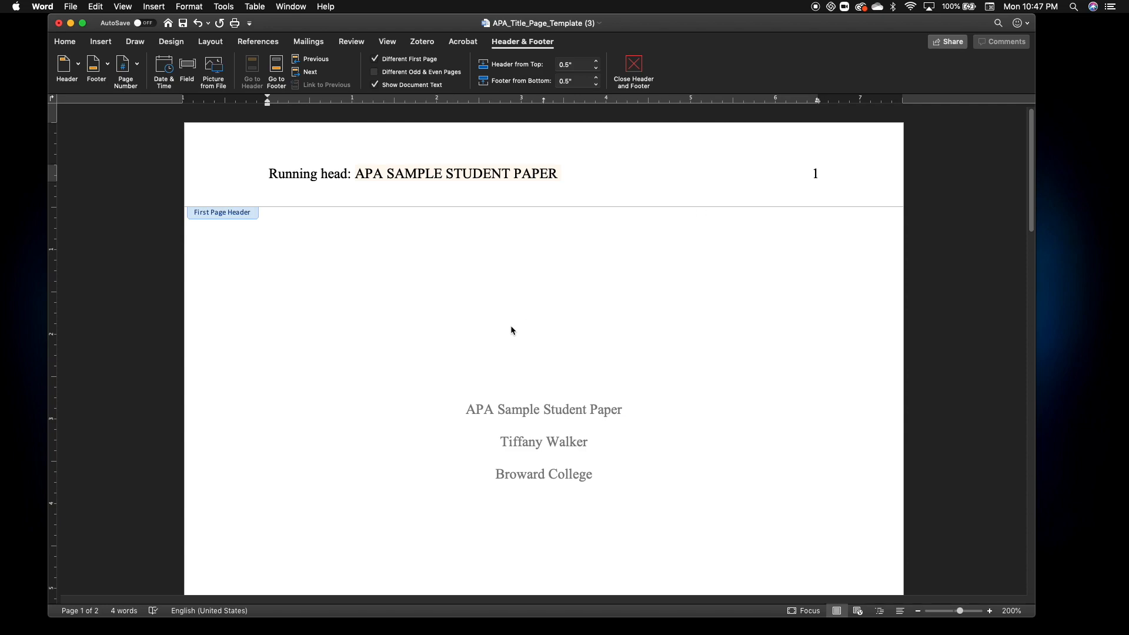
double_click(518, 311)
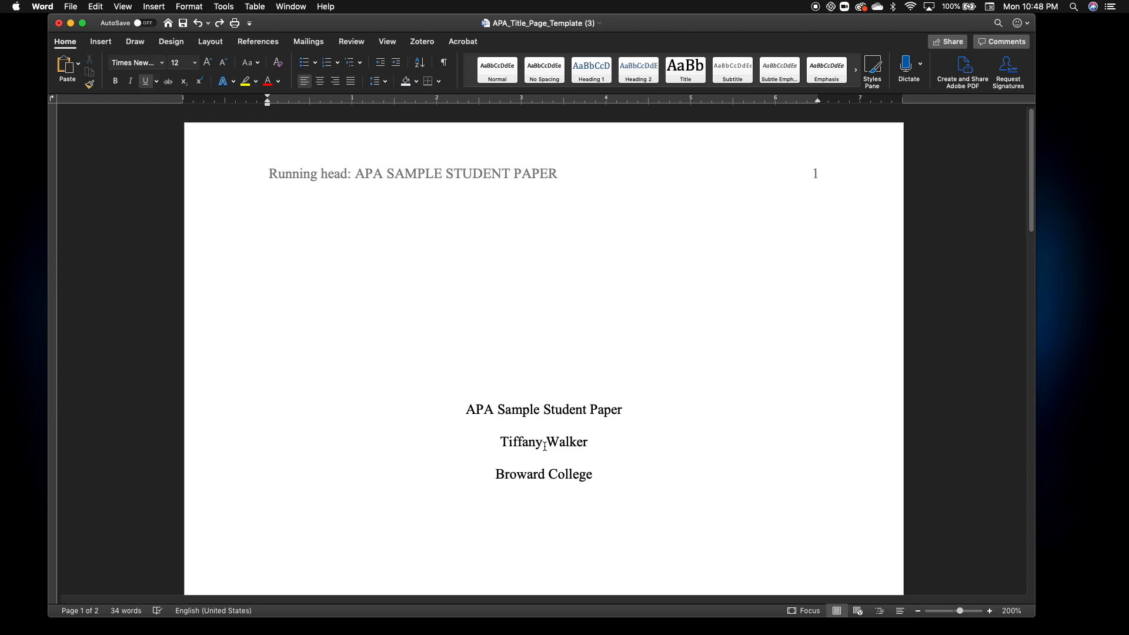
- Replace the page 2 header placeholder with 'APA SAMPLE STUDENT PAPER'
scroll(545, 446, "down", 10)
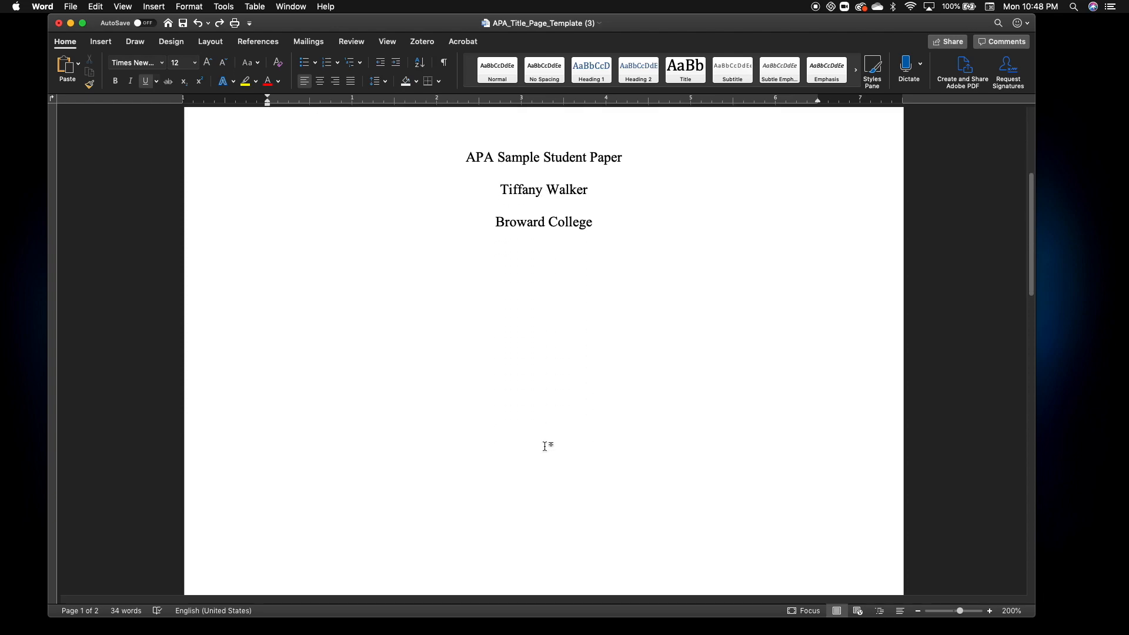
scroll(544, 447, "down", 5)
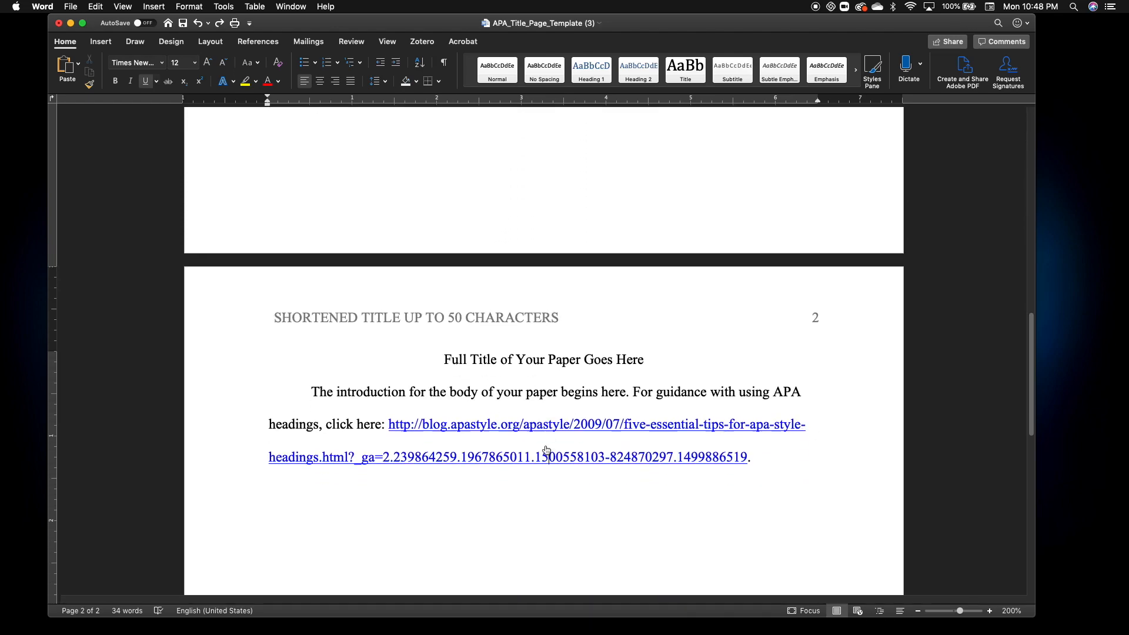
left_click(296, 277)
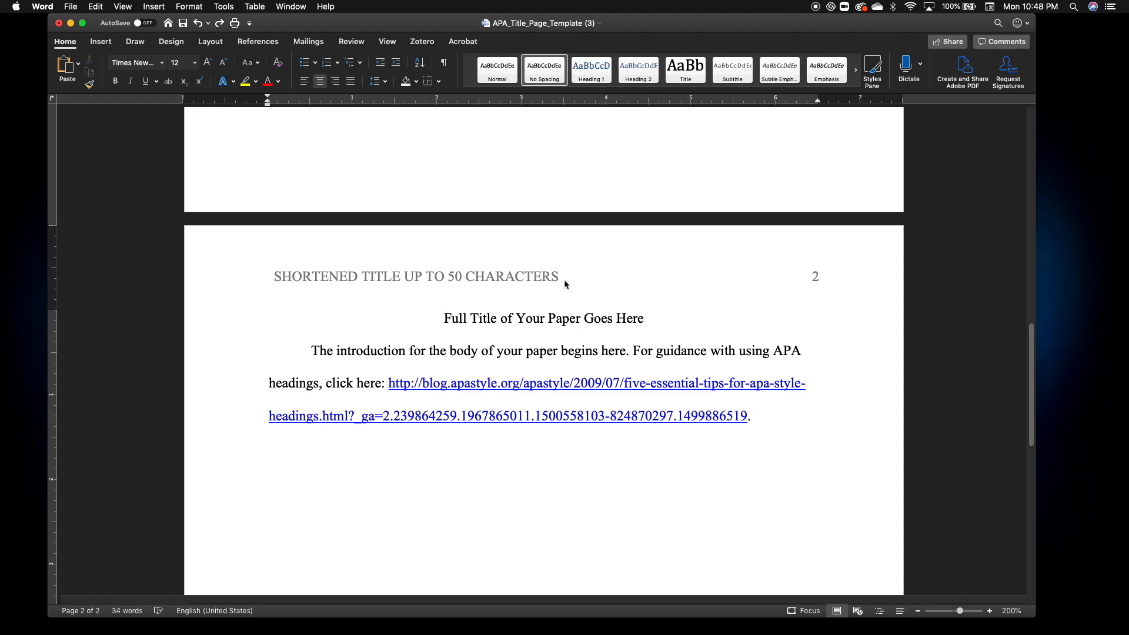
left_click_drag(1031, 372, 1028, 140)
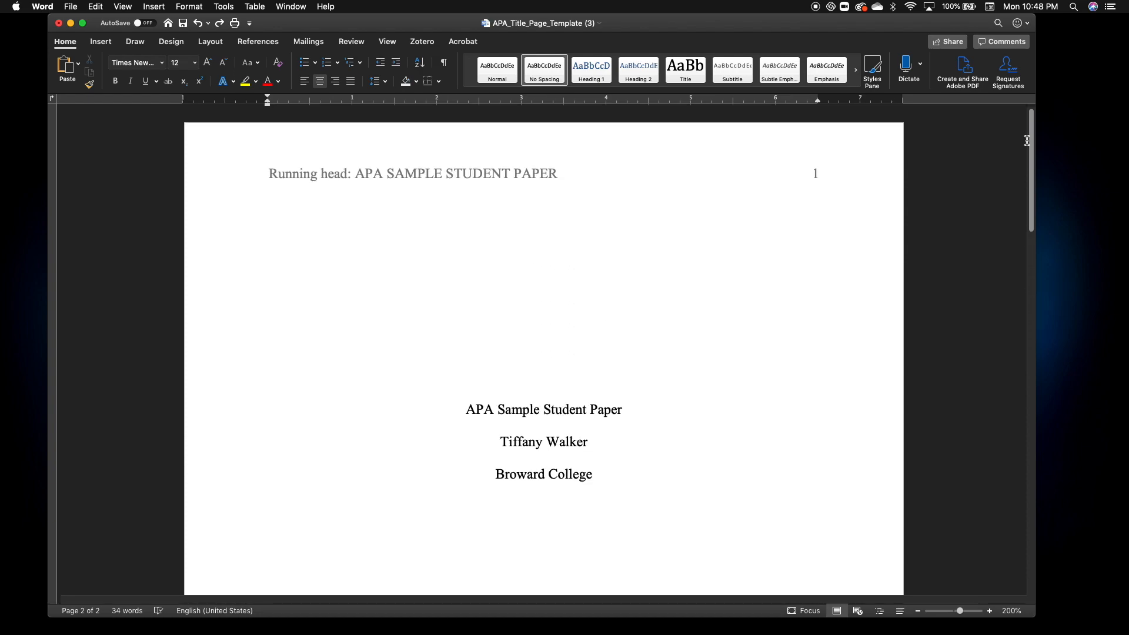
left_click_drag(1027, 141, 1022, 341)
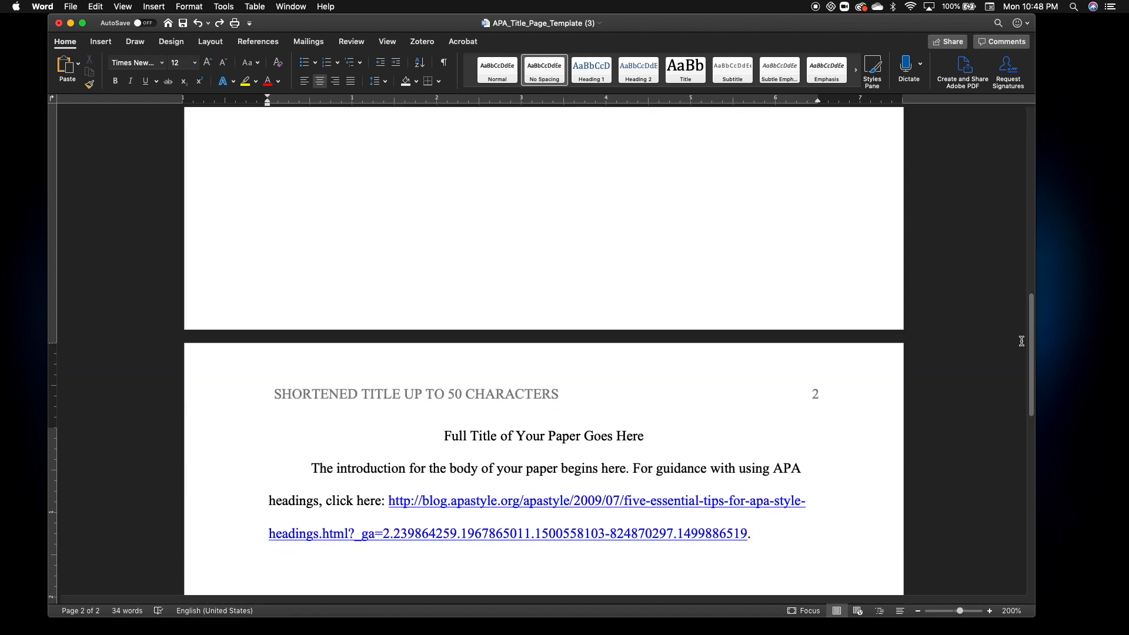
double_click(537, 399)
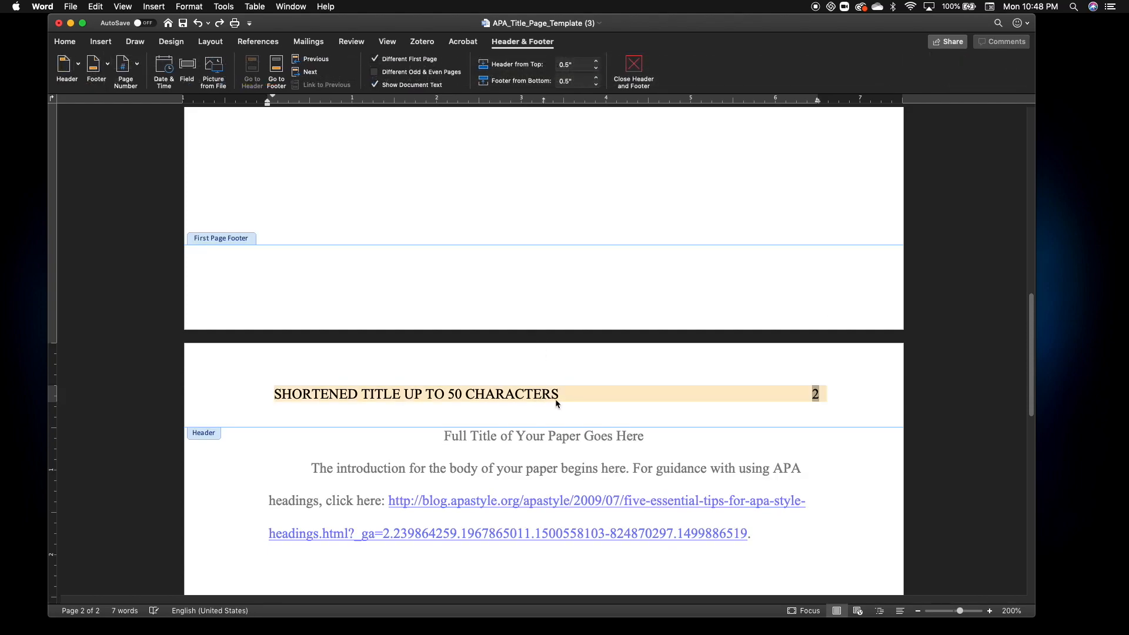
left_click_drag(559, 396, 330, 396)
key("Right")
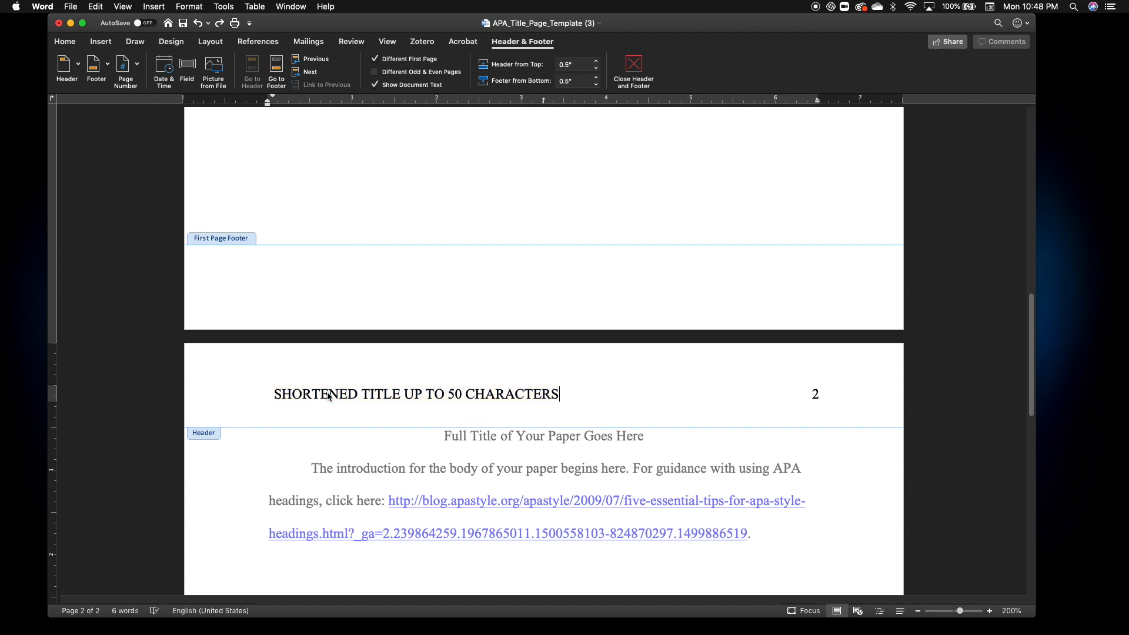
key("BackSpace")
key("BackSpace")
key("BackSpace")
key("BackSpace")
key("BackSpace")
key("BackSpace")
key("BackSpace")
key("BackSpace")
key("BackSpace")
key("BackSpace")
key("BackSpace")
key("BackSpace")
key("BackSpace")
key("BackSpace")
key("BackSpace")
key("BackSpace")
key("BackSpace")
key("BackSpace")
key("BackSpace")
key("BackSpace")
key("BackSpace")
key("BackSpace")
key("BackSpace")
key("BackSpace")
key("BackSpace")
key("BackSpace")
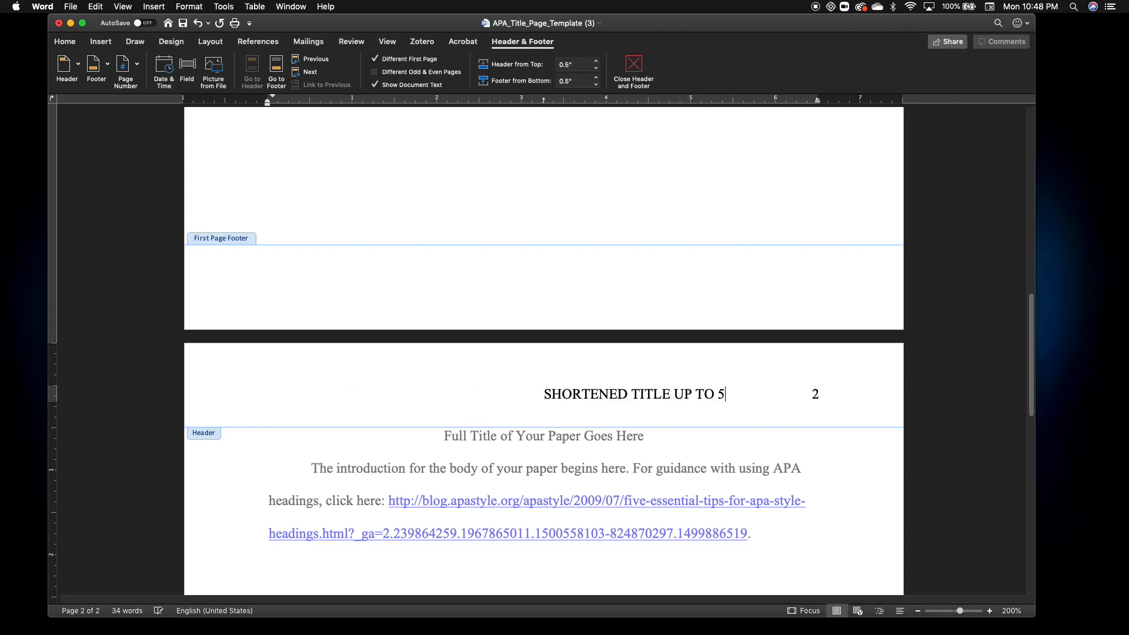
key("BackSpace")
key("BackSpace")
key("BackSpace")
key("BackSpace")
key("BackSpace")
key("BackSpace")
key("BackSpace")
key("BackSpace")
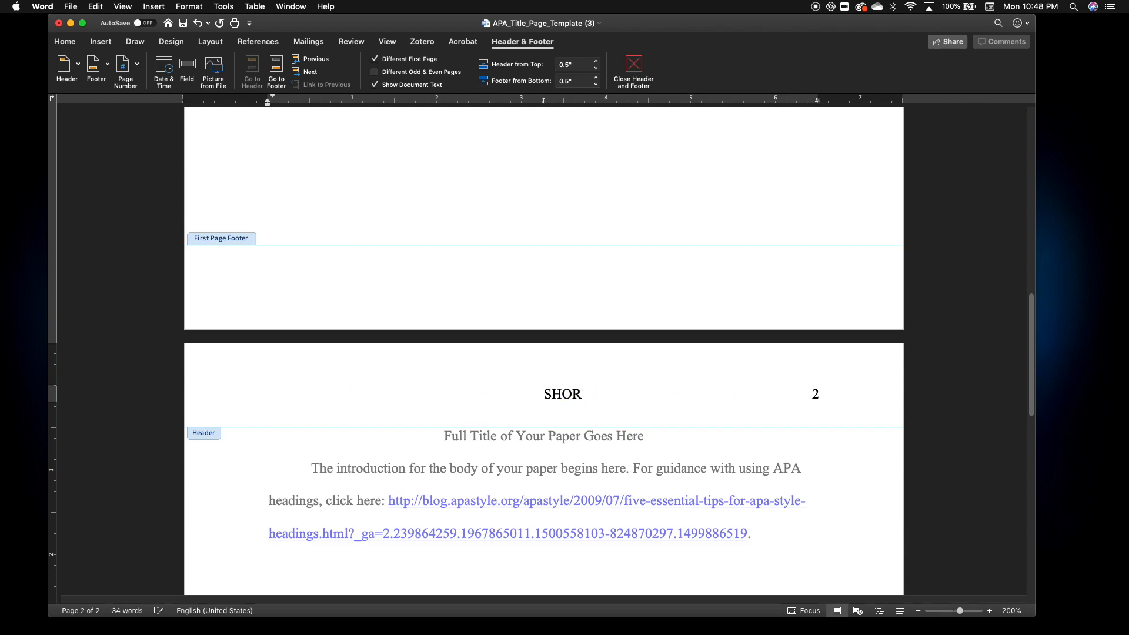
type("APA SAMPLE STUDENT PAPER")
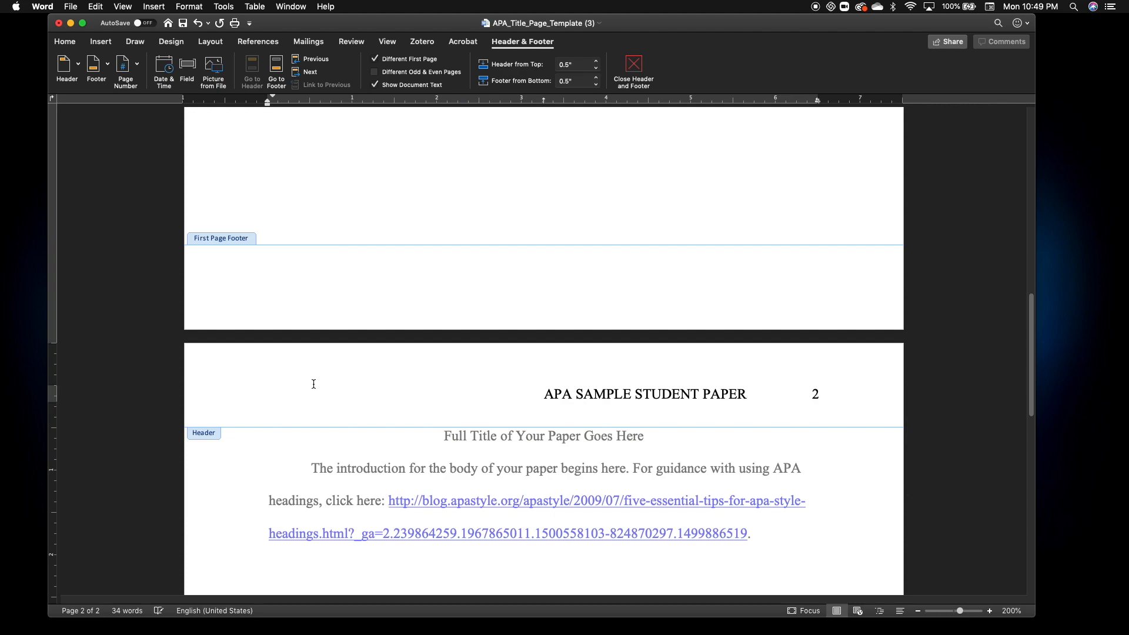
- Align the page 2 running head left with page number 2 at the right margin
left_click(75, 46)
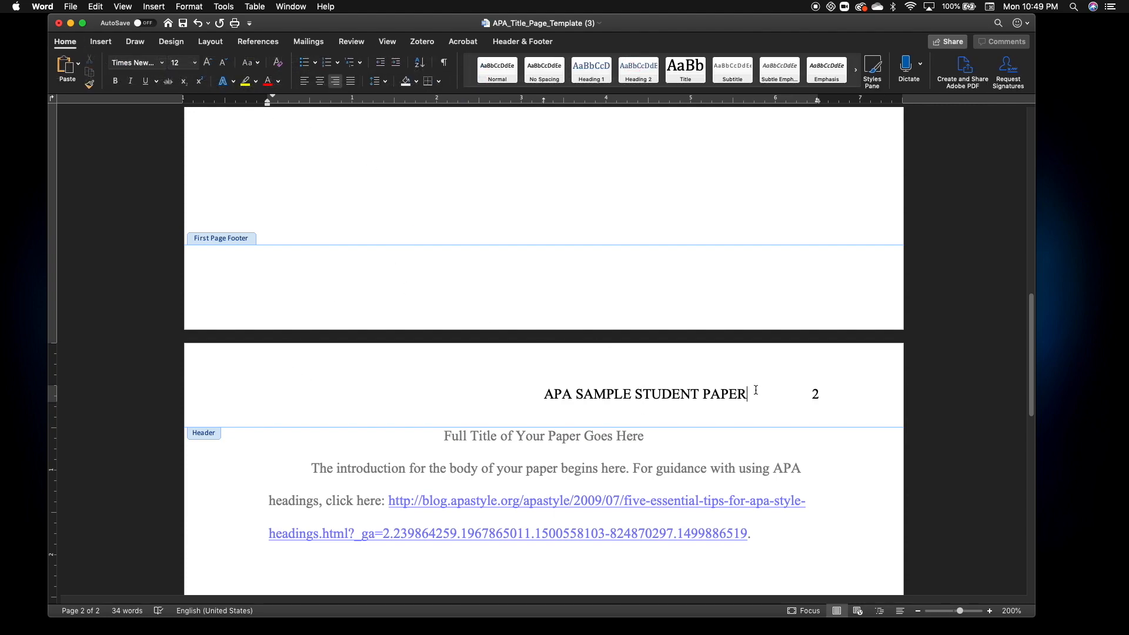
left_click_drag(750, 393, 569, 395)
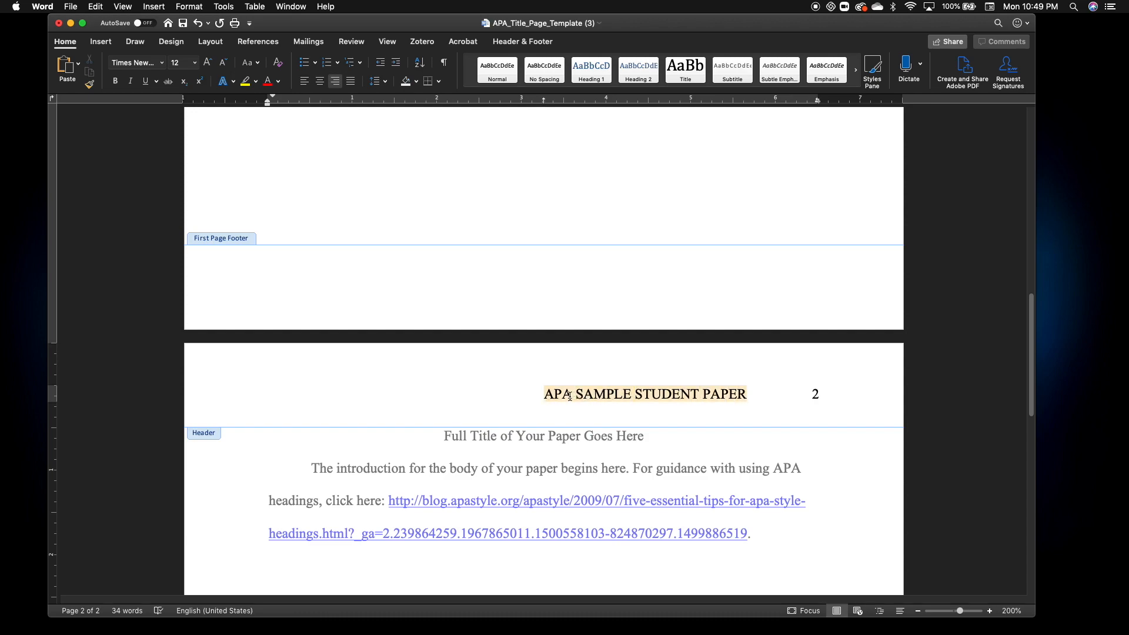
left_click(305, 81)
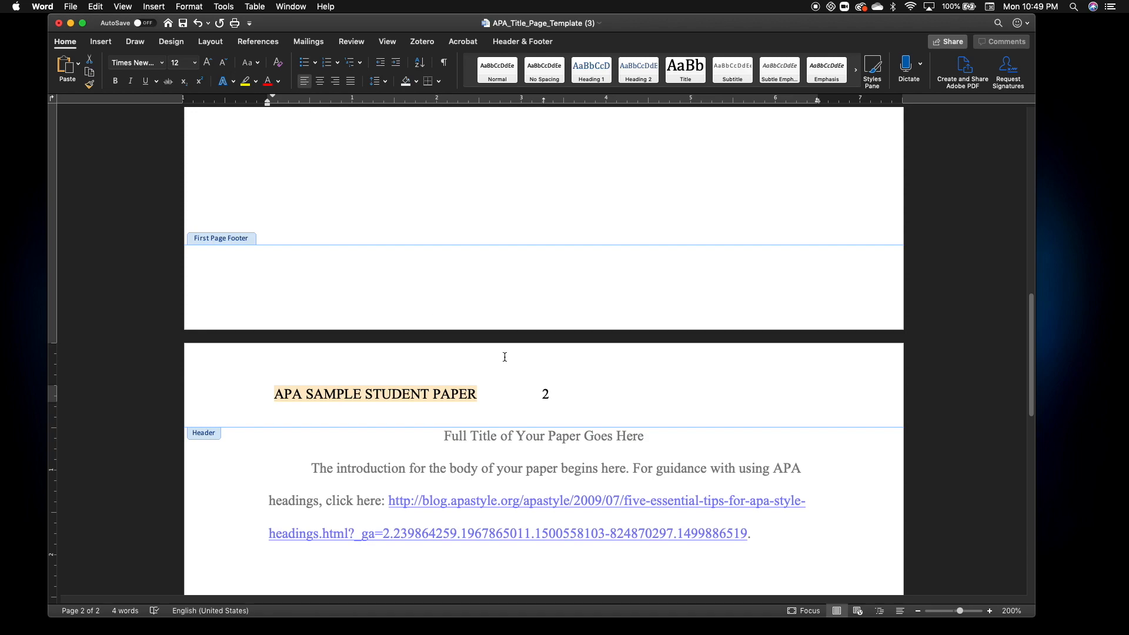
left_click(545, 394)
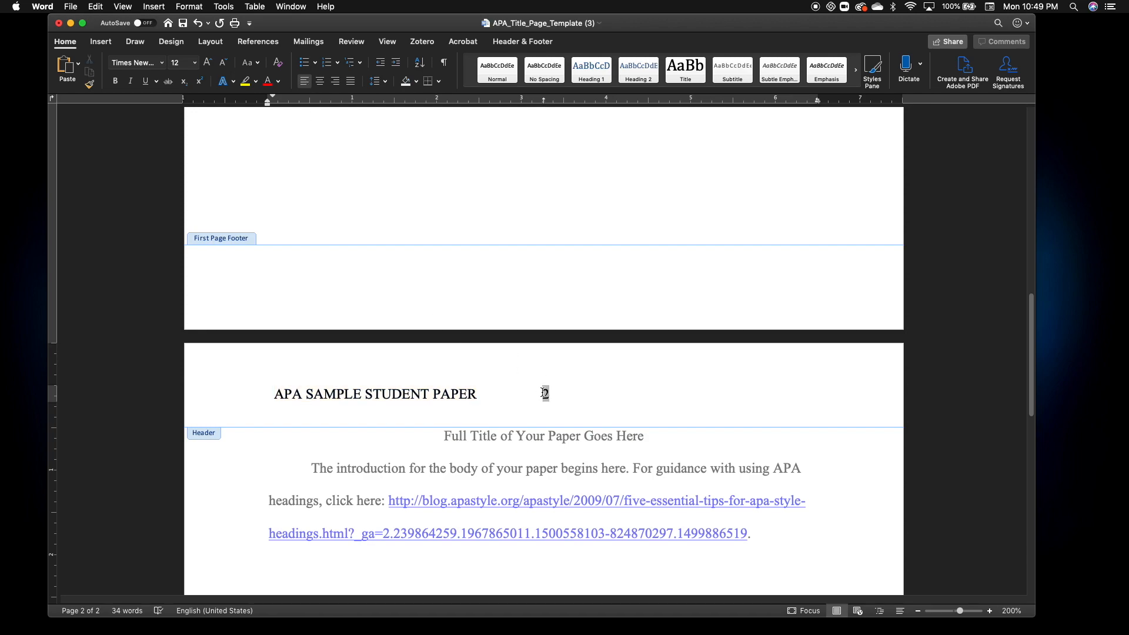
key("Tab")
double_click(654, 450)
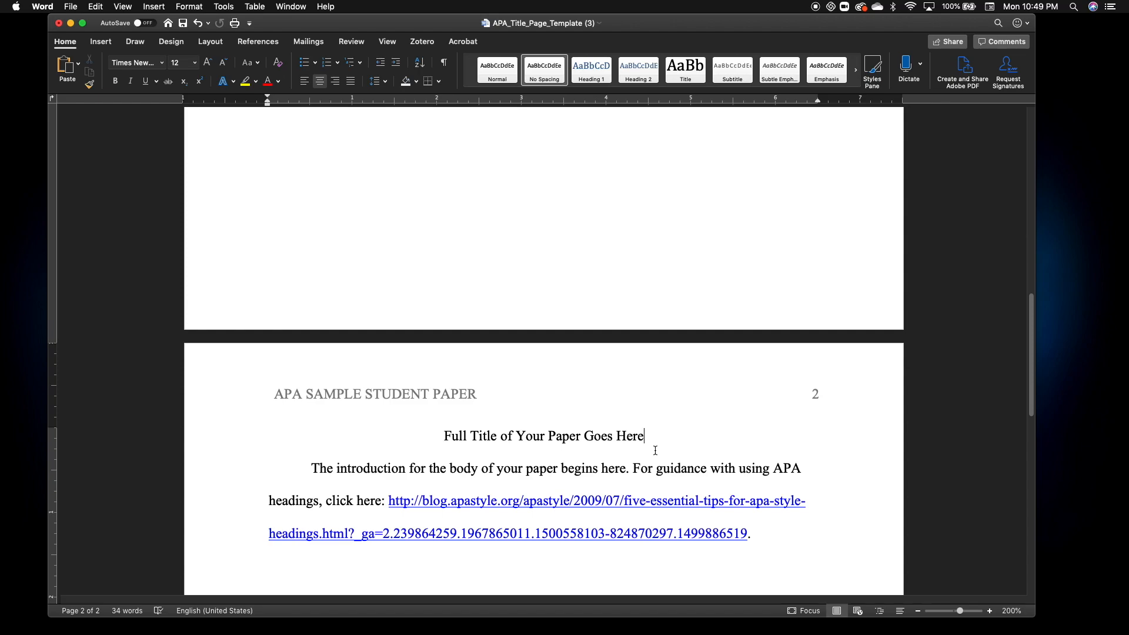
scroll(520, 449, "down", 1)
scroll(520, 449, "down", 3)
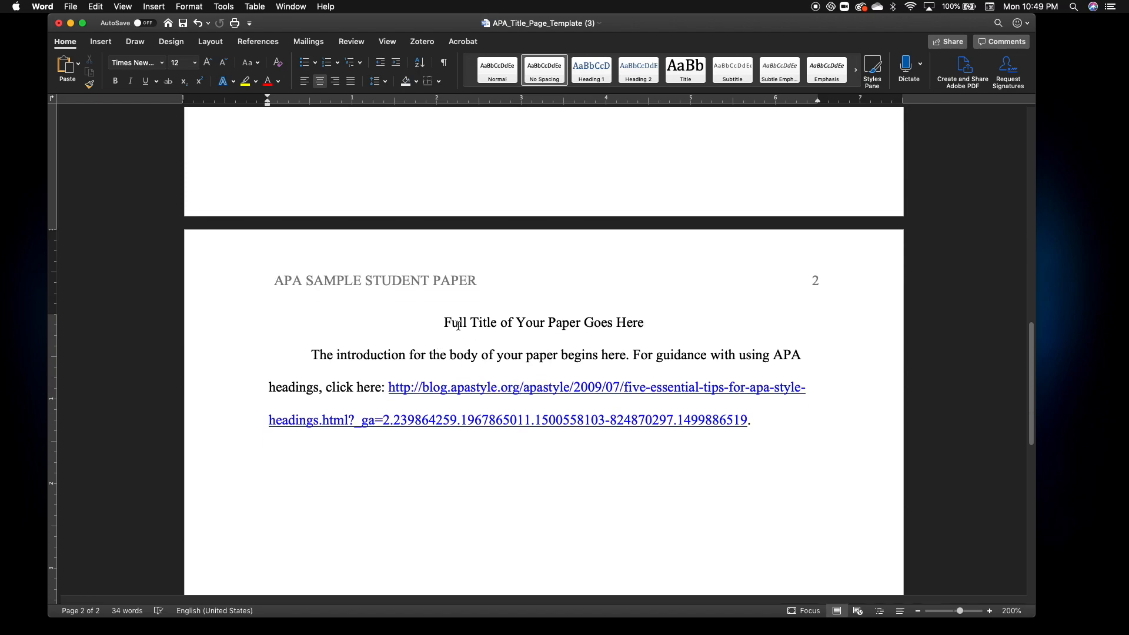
- Type 'APA Sample Student Paper' over the 'Full Title of Your Paper Goes Here' line
left_click_drag(445, 324, 638, 325)
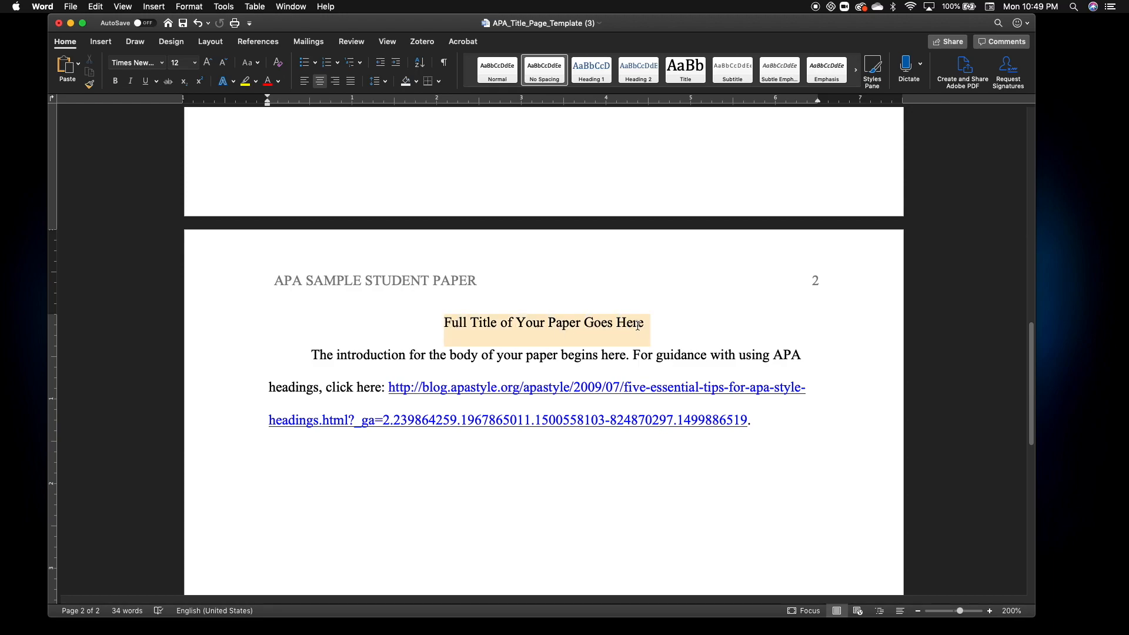
type("Apa")
key("BackSpace")
key("BackSpace")
type("P")
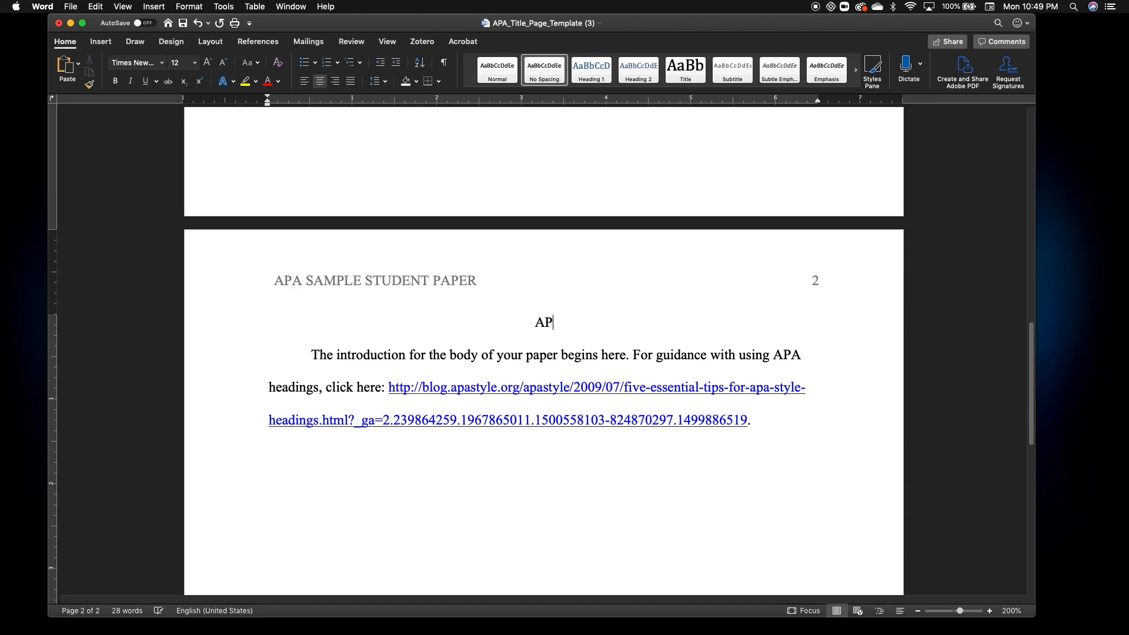
type("A Sample St")
type("udent Pa")
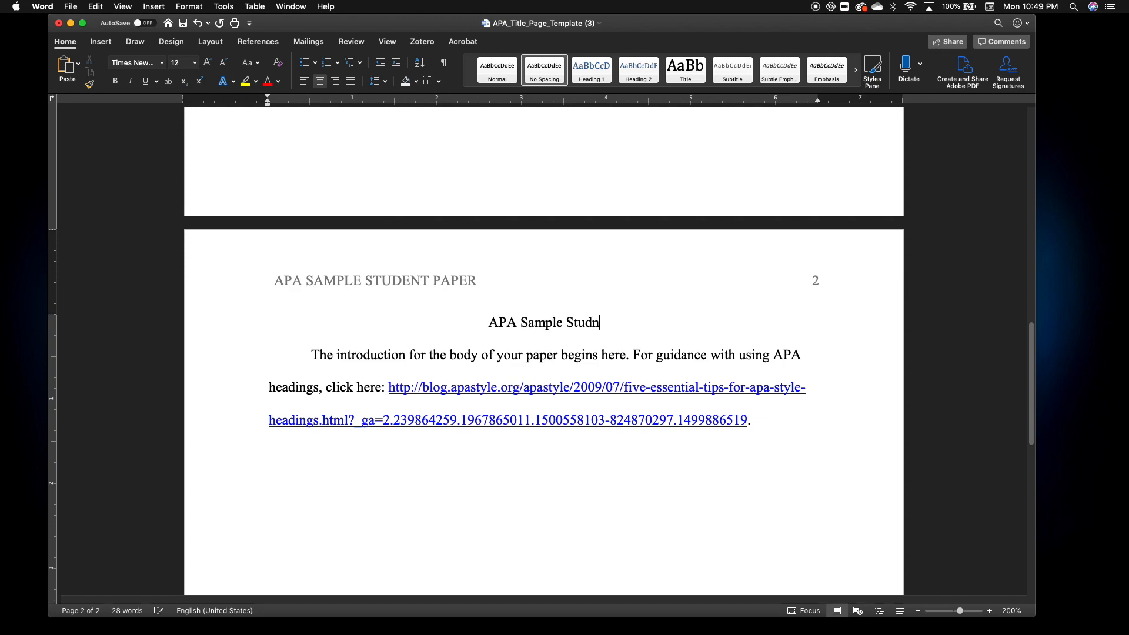
type("per")
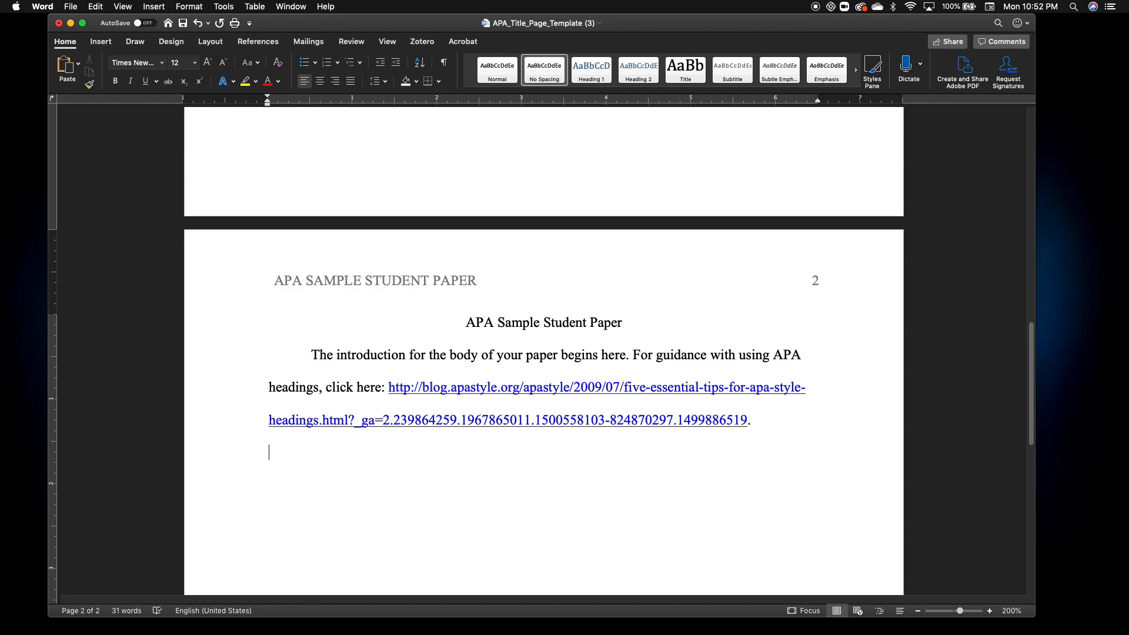
- Add a centered bold 'Reading Comprehension' heading below the introduction
key("Return")
key("super+e")
key("super+b")
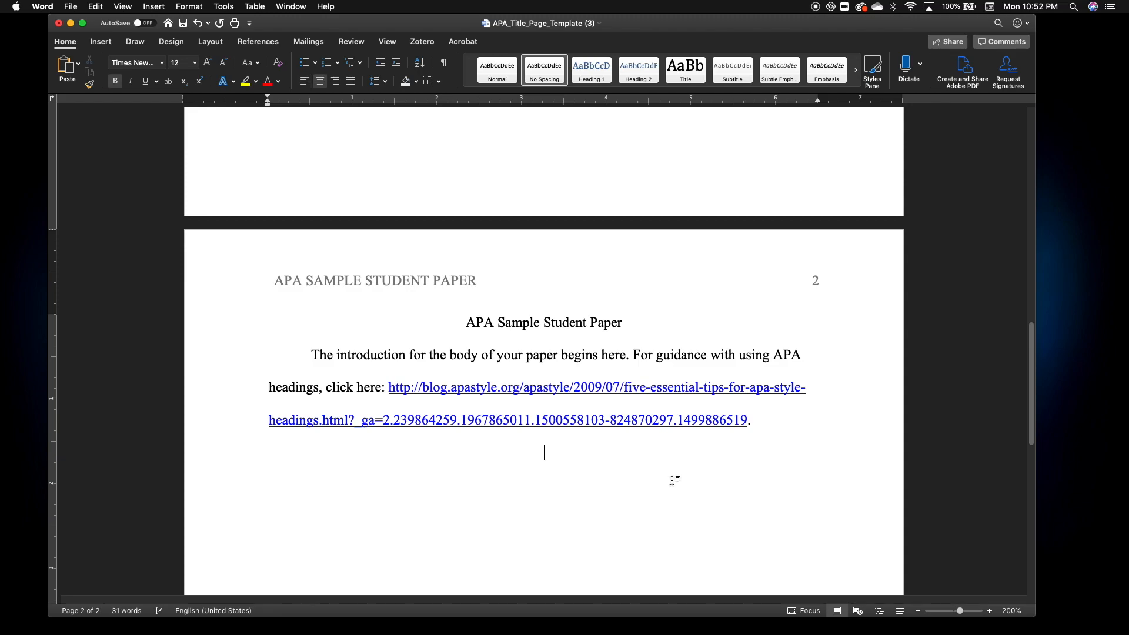
type("Reading Com")
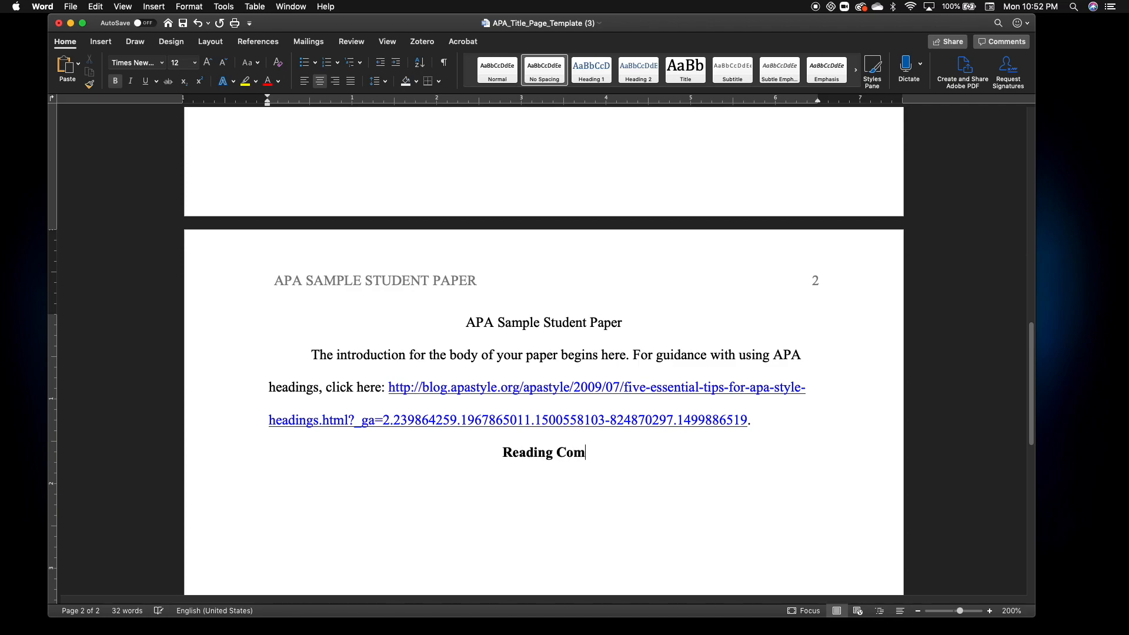
type("prehension")
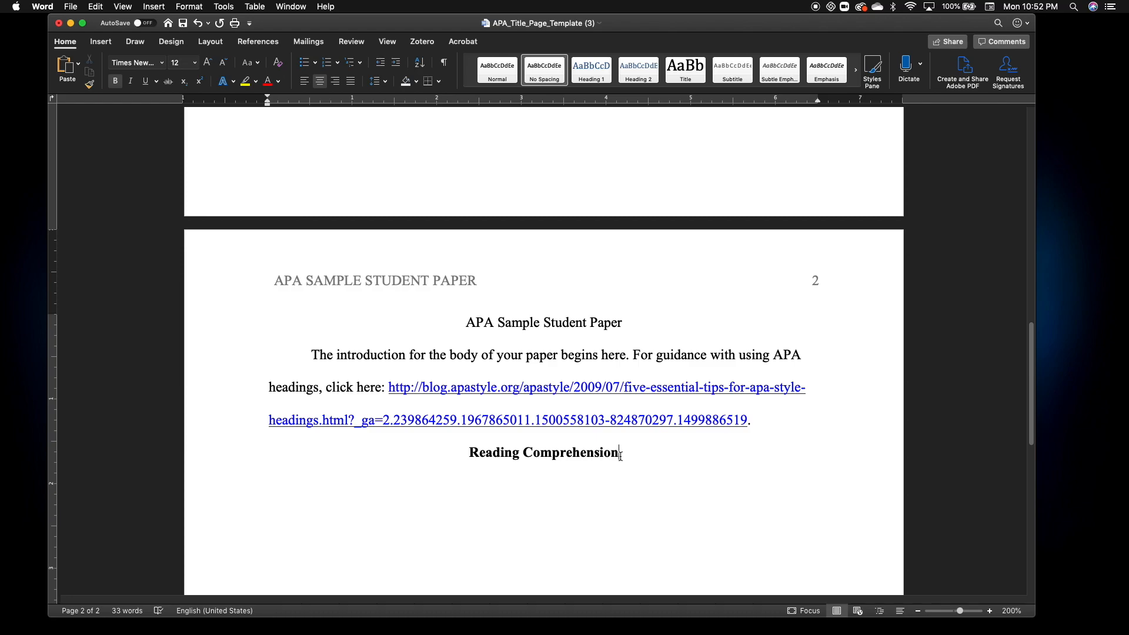
- Add a flush-left bold 'Phonological Awareness' heading beneath it
key("Return")
key("super+l")
type("Pho")
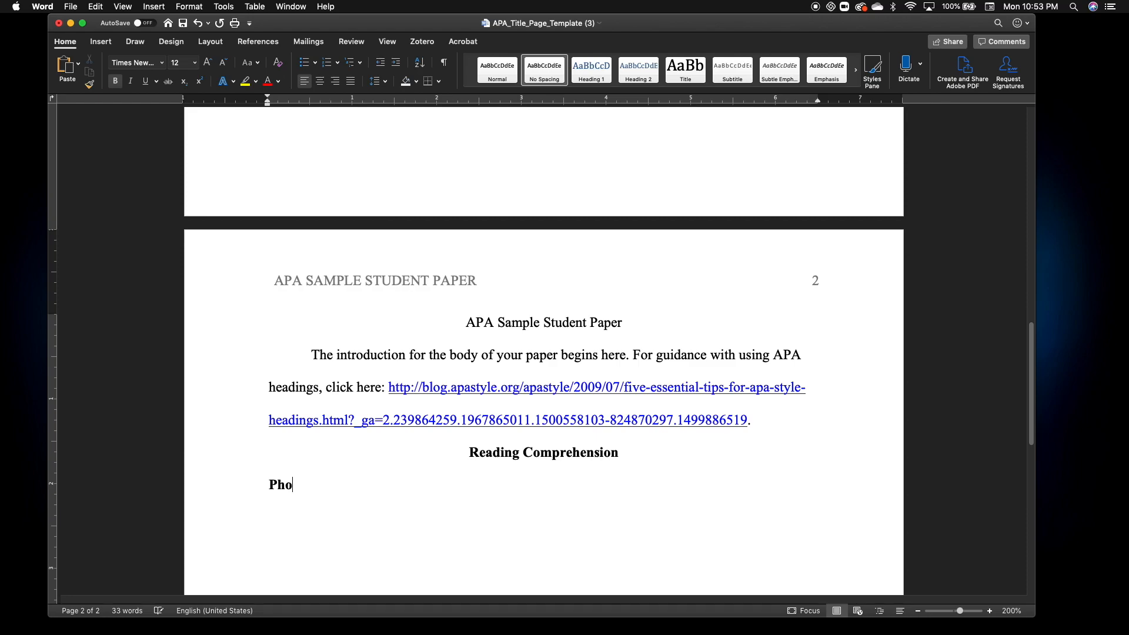
type("nological Awa")
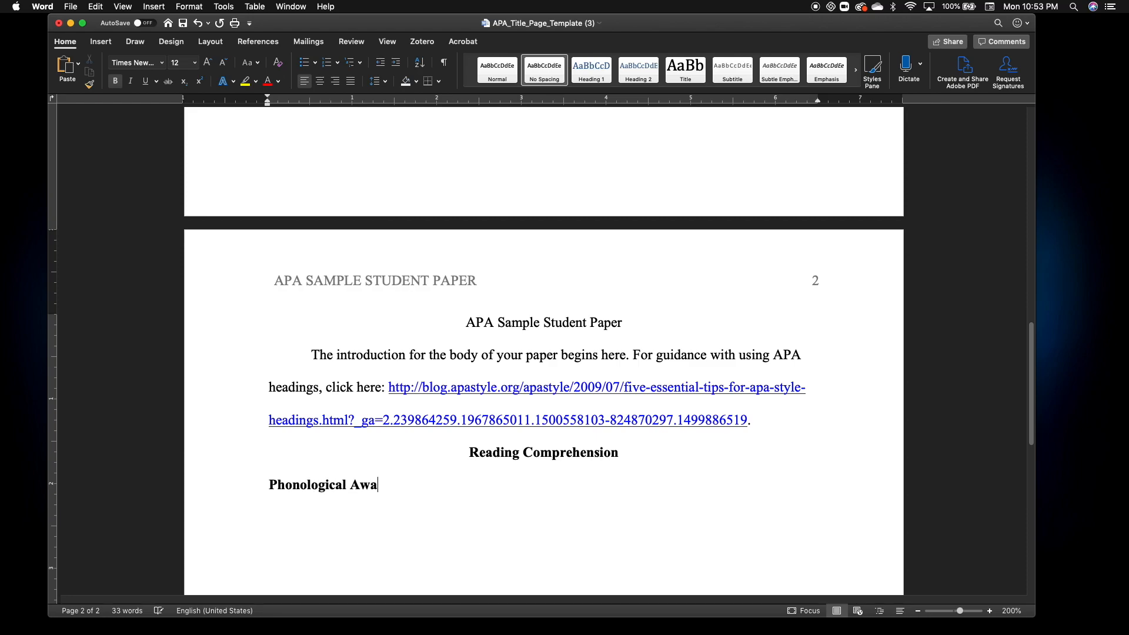
type("reness")
- Add a centered bold 'Conclusion' heading under Phonological Awareness
scroll(462, 509, "down", 2)
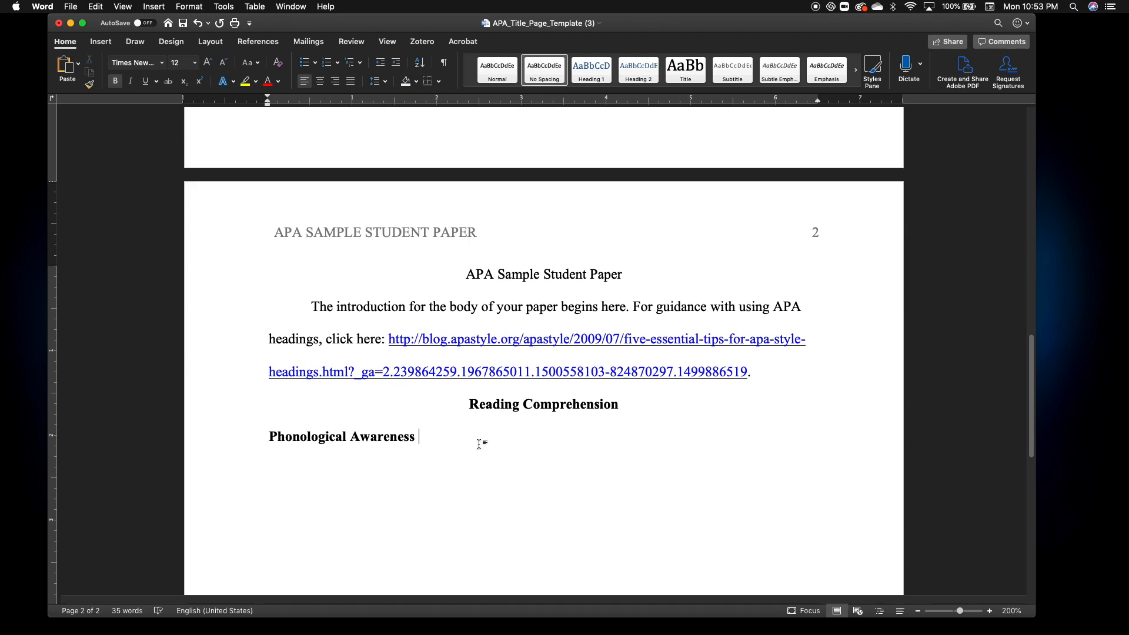
left_click_drag(470, 405, 574, 403)
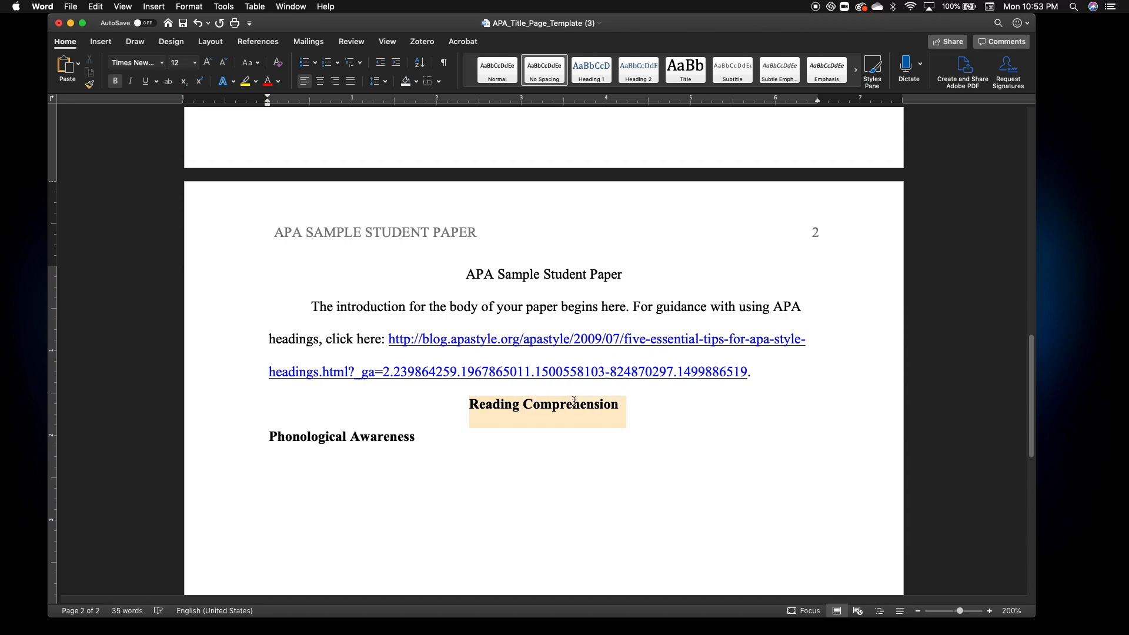
left_click(464, 448)
key("Return")
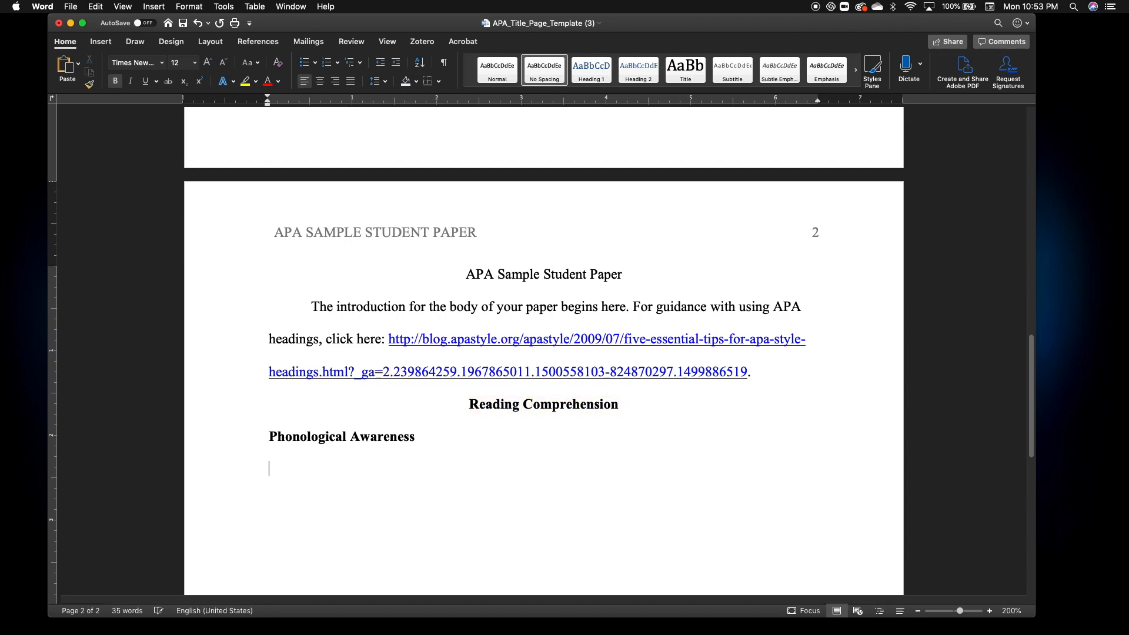
key("super+e")
type("Conclusion")
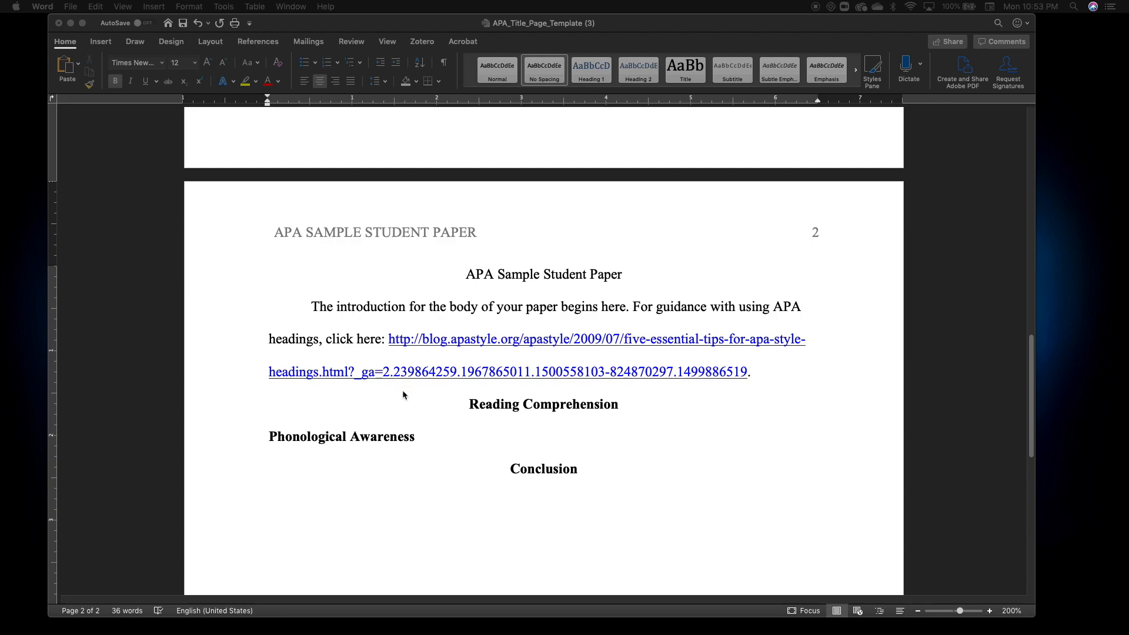
- Paste a plain, non-bold placeholder paragraph under Reading Comprehension using Keep Text Only
left_click(457, 424)
left_click(640, 418)
key("Return")
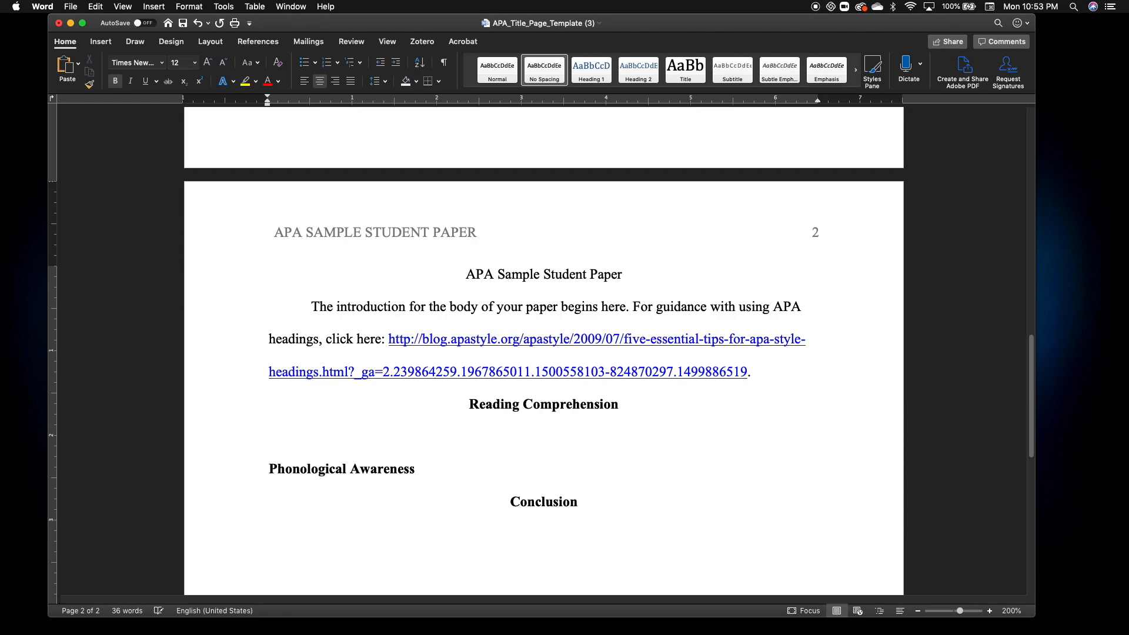
key("super+l")
key("super+b")
type("Pellentesque scelerisque accumsan viverra. Class aptent taciti sociosqu ad litora torquent per conubia nostra, per inceptos himenaeos. Cras mattis, ante non ullamcorper luctus, urna elit varius felis, in pulvinar tortor arcu quis sem. Fusce efficitur dapibus est, vitae accumsan nisi lacinia ac. Nam sit amet lectus orci. Mauris id tellus consequat, commodo nibh nec, tristique est. Maecenas ipsum ante, laoreet at venenatis id, egestas vel mauris. Quisque sem elit, dictum vitae nisl et, pharetra vulputate lacus. Donec nec nisl eget est blandit tincidunt. Ut porttitor elementum tellus sit amet blandit. Vivamus tempor, risus et luctus viverra, dui lorem rhoncus mi, eu euismod tellus nisi varius odio. Curabitur sit amet neque odio. Quisque nec volutpat turpis, non varius lacus. Pellentesque ac sem ante.\\n")
left_click(425, 566)
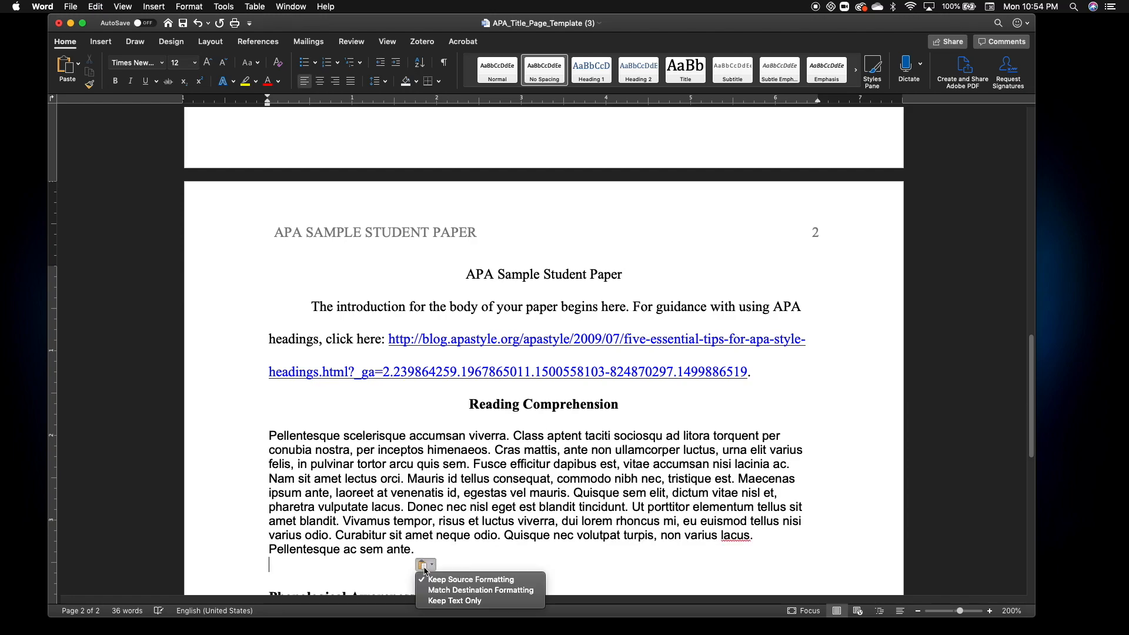
left_click(458, 601)
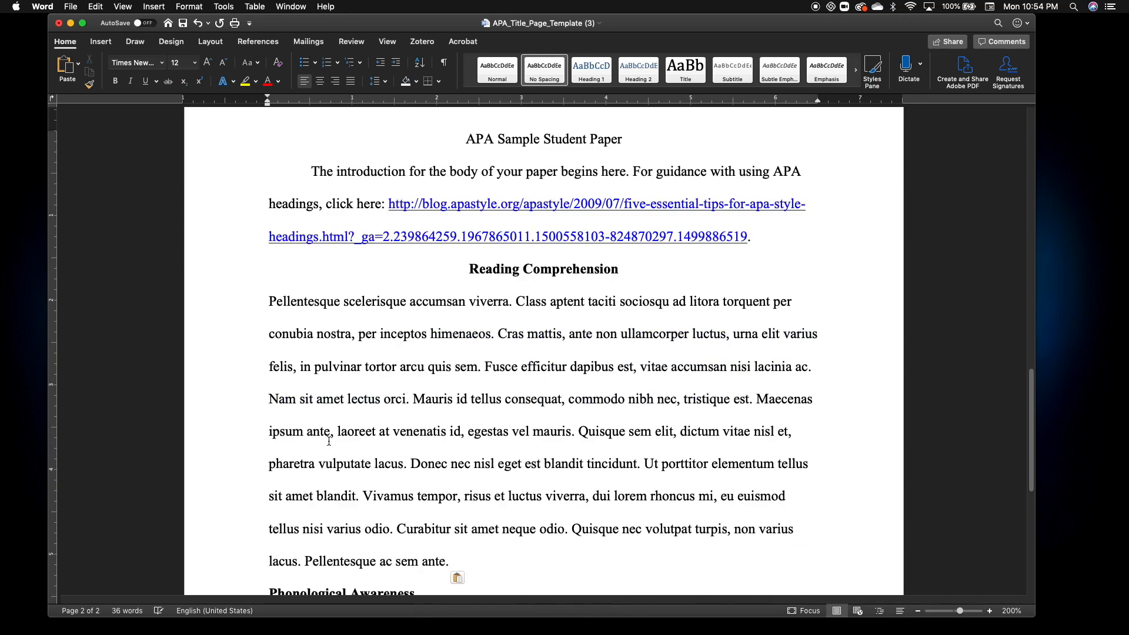
- Zoom out to 120% and return to the top of the document
scroll(320, 376, "up", 1)
scroll(309, 347, "down", 2)
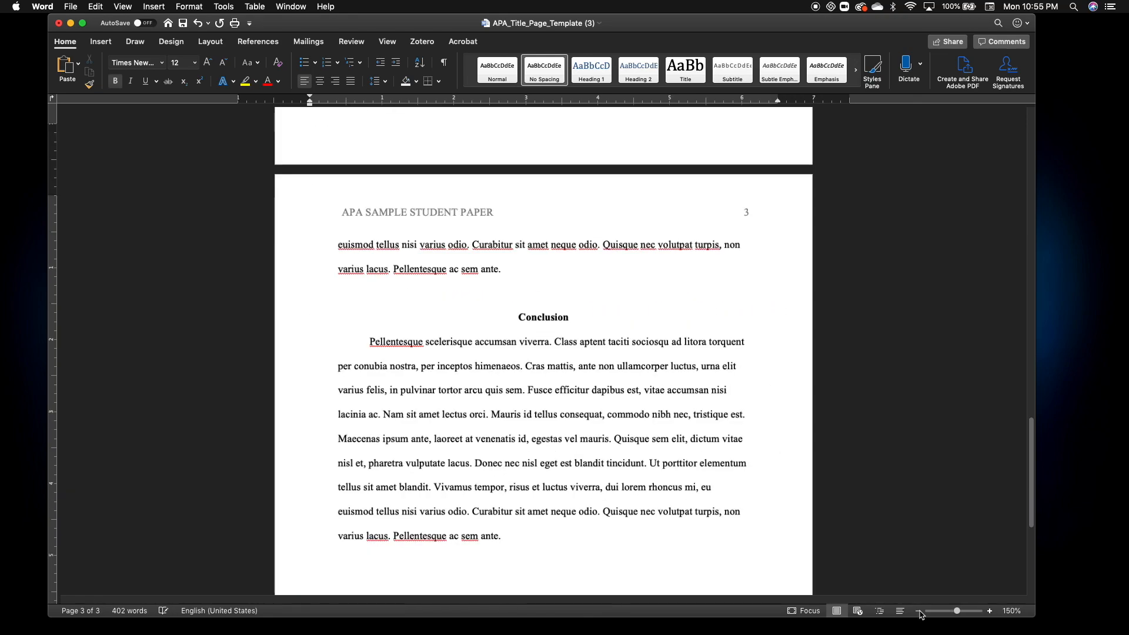
left_click(919, 612)
left_click(918, 611)
left_click(919, 612)
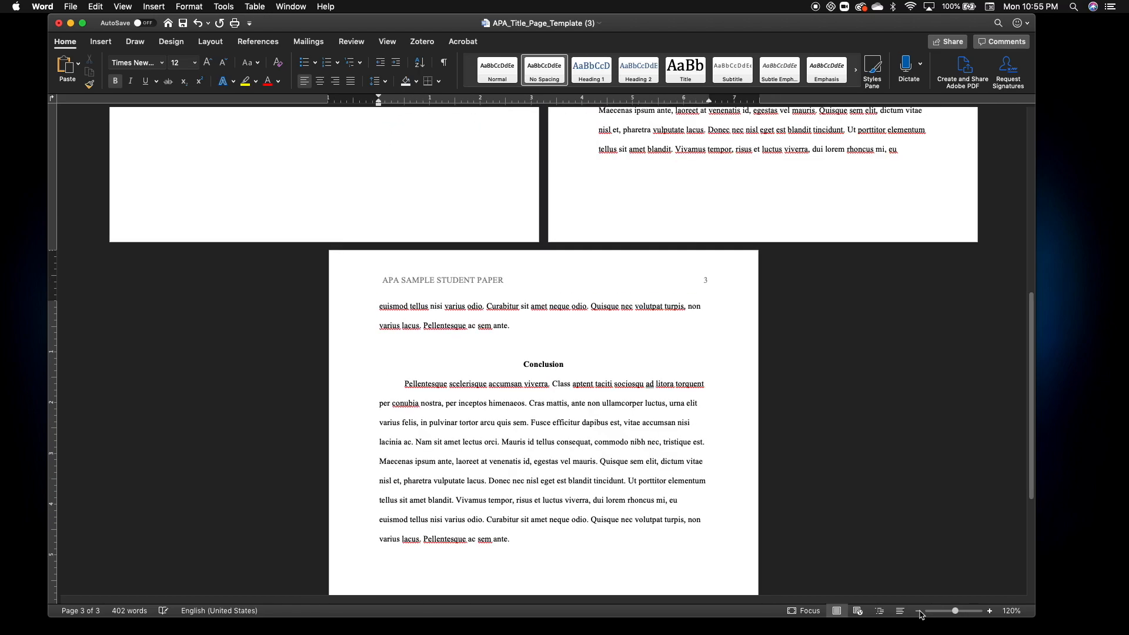
scroll(687, 378, "up", 4)
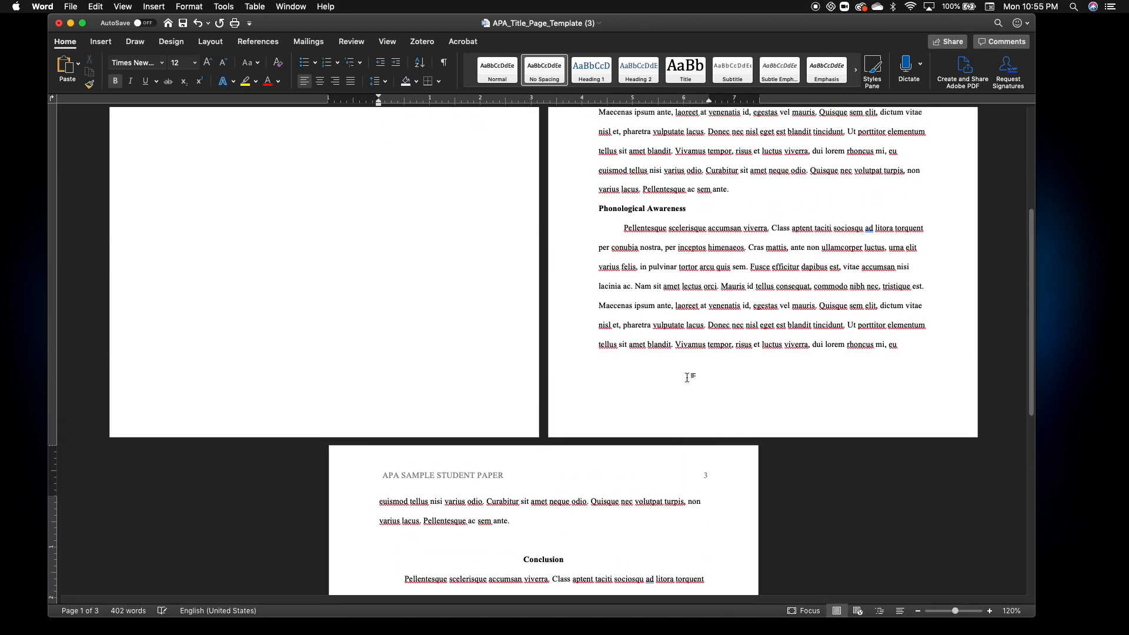
scroll(687, 377, "up", 5)
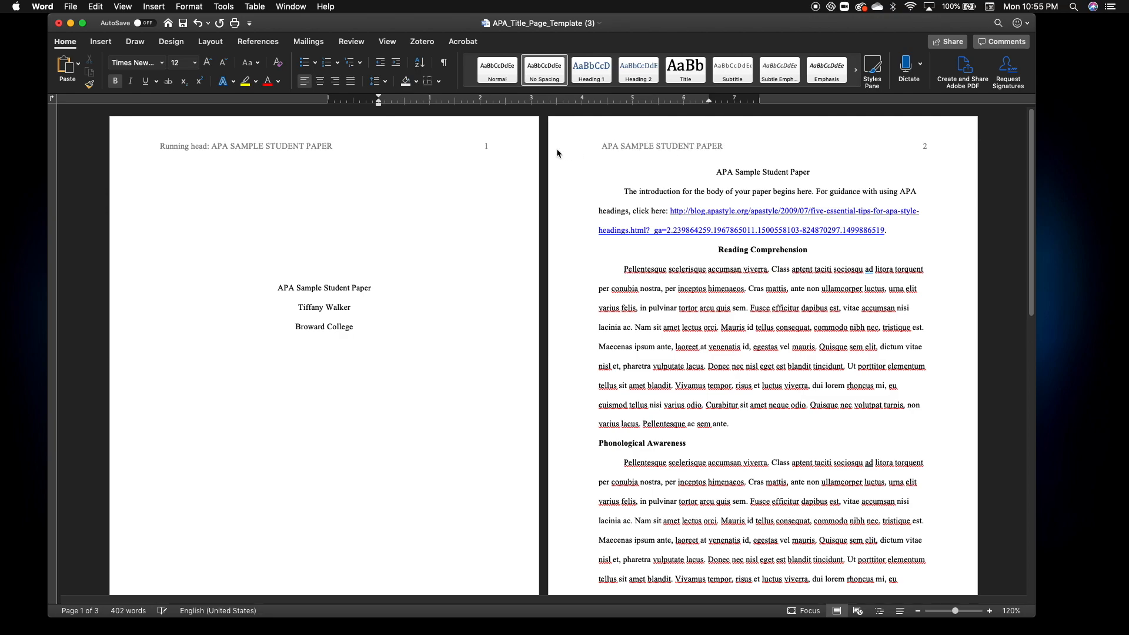
- Review the title and the Reading Comprehension, Phonological Awareness and Conclusion headings, ending after the Conclusion text
left_click_drag(714, 172, 811, 171)
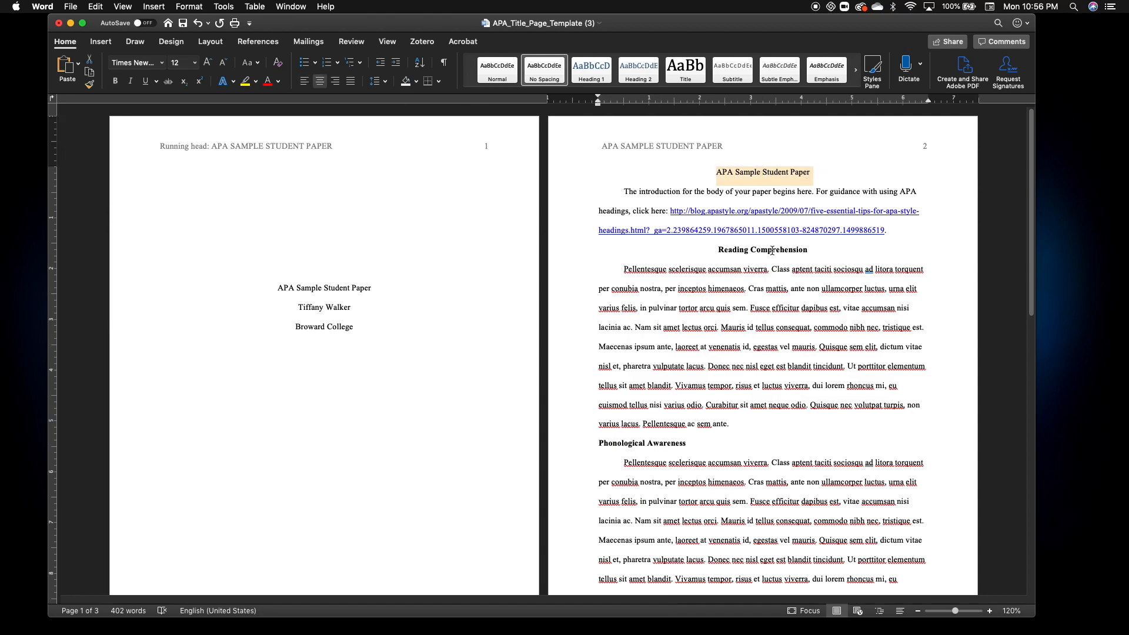
left_click_drag(716, 249, 800, 251)
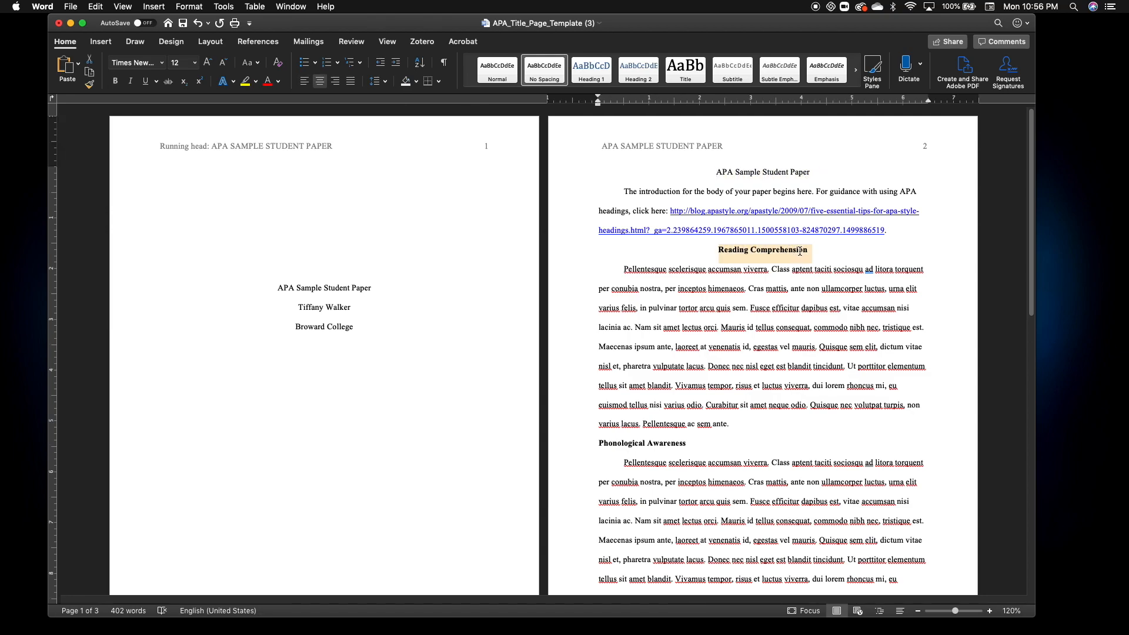
left_click_drag(599, 443, 690, 449)
scroll(681, 460, "down", 1)
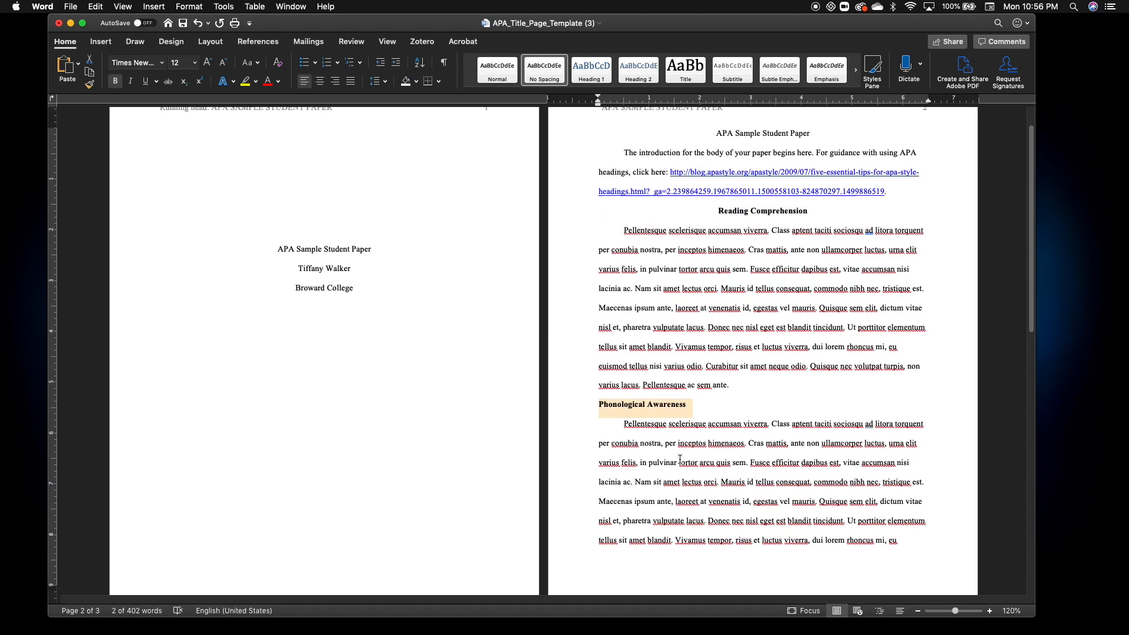
scroll(680, 460, "down", 10)
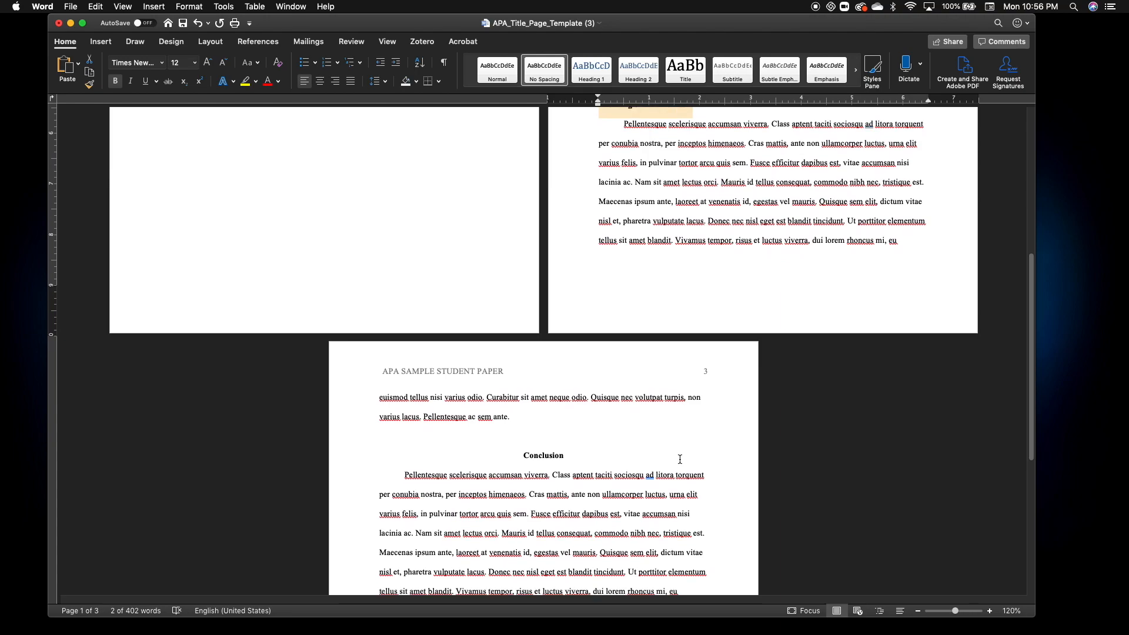
left_click_drag(522, 451, 577, 461)
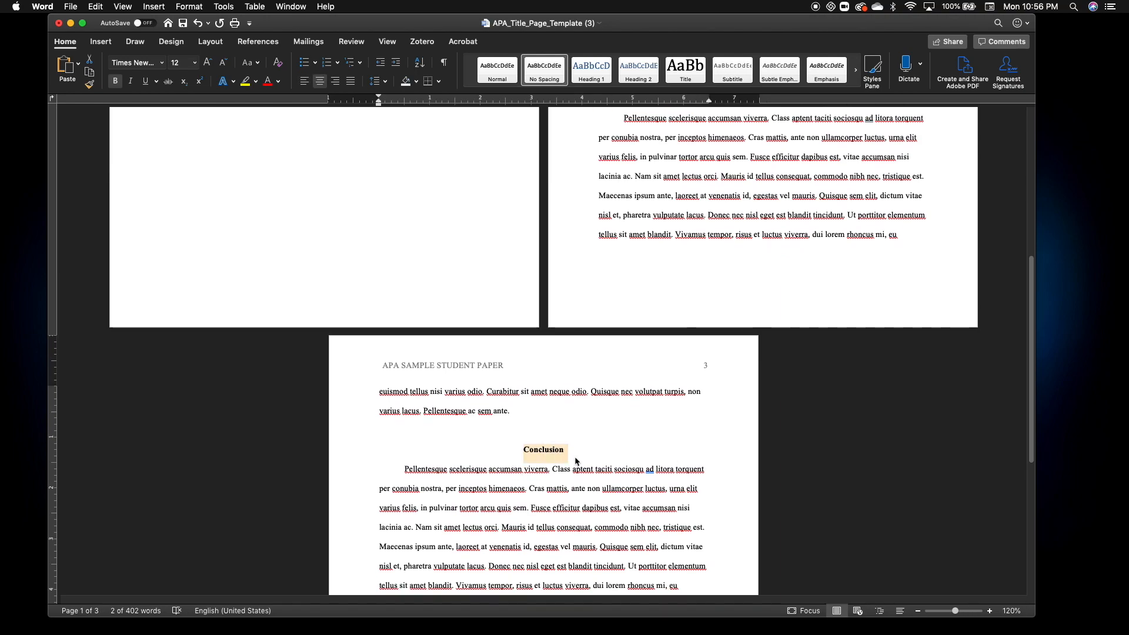
scroll(577, 460, "down", 5)
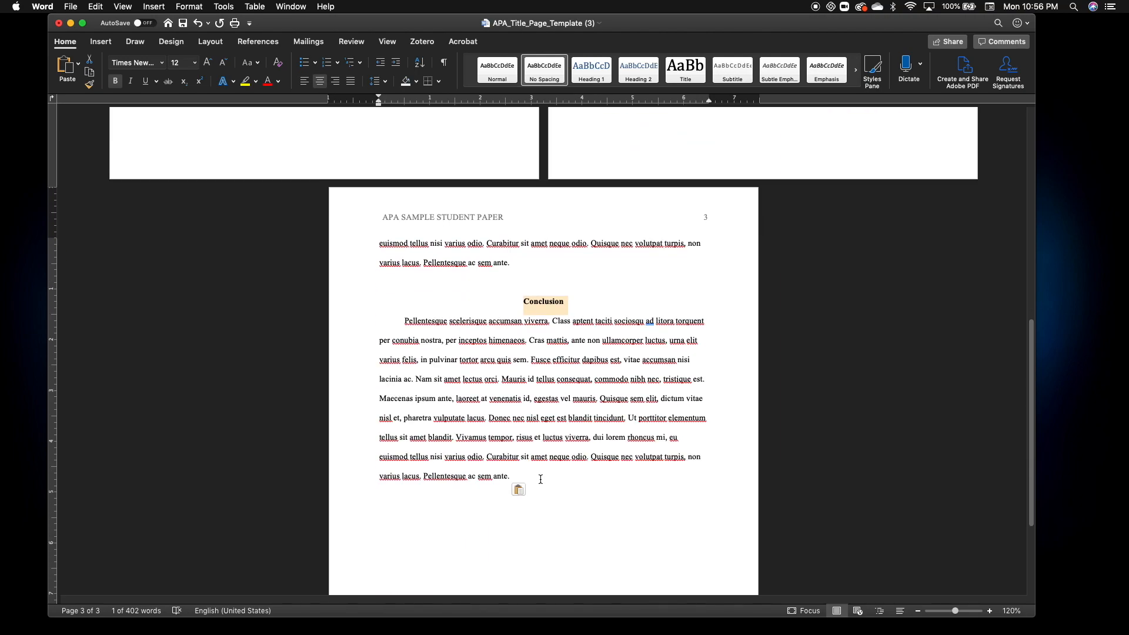
left_click(541, 479)
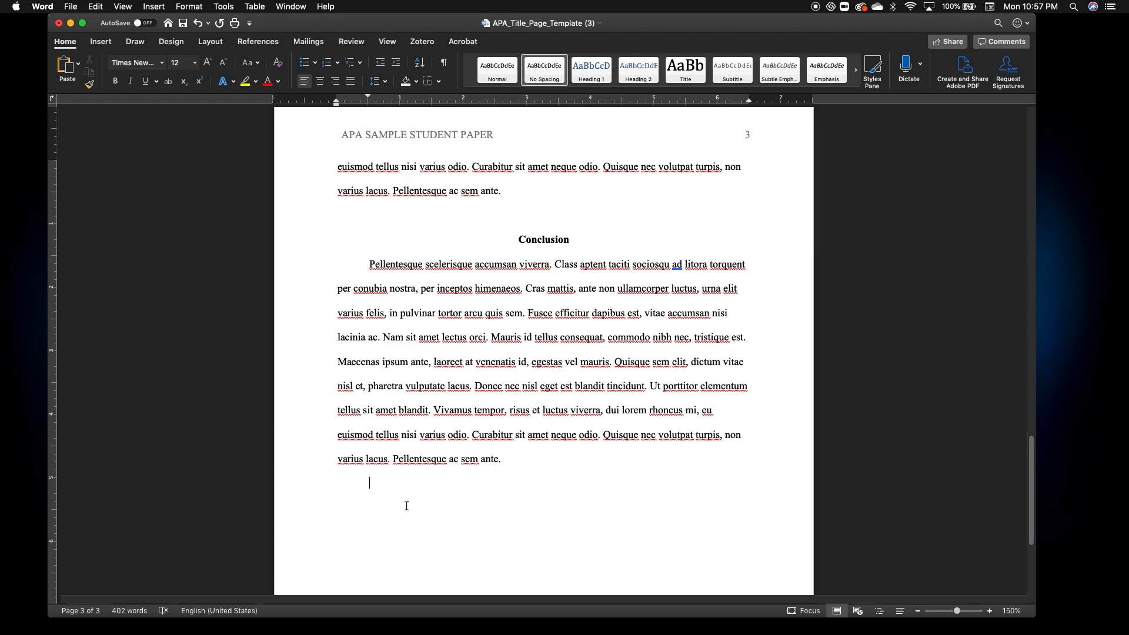
- Insert a page break after the Conclusion to start page 4
left_click(430, 500)
left_click(105, 45)
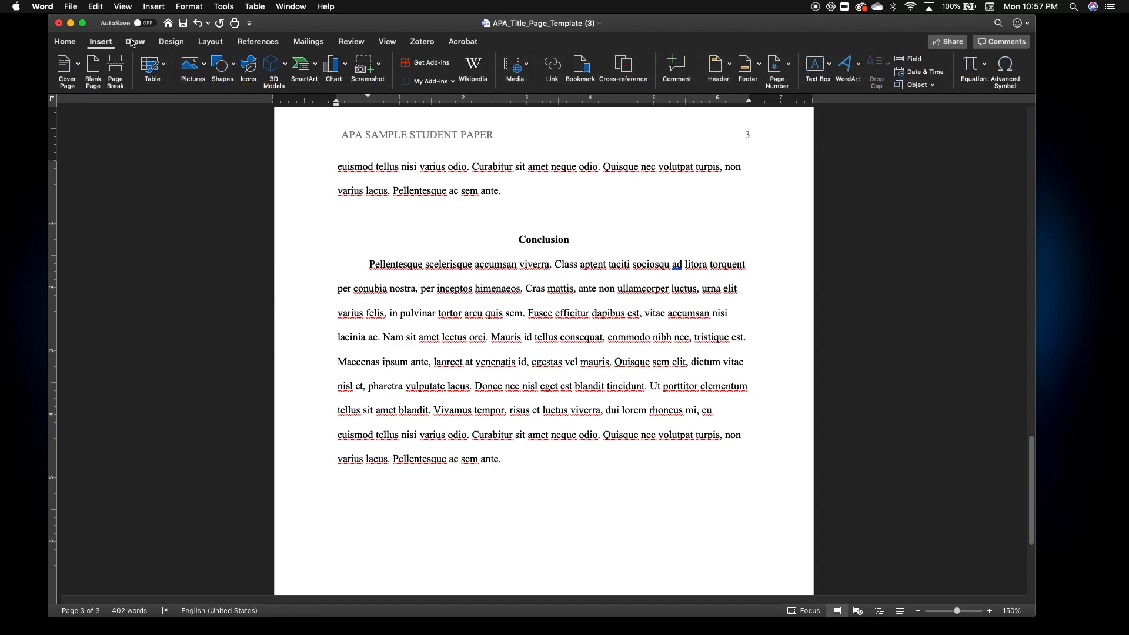
left_click(117, 69)
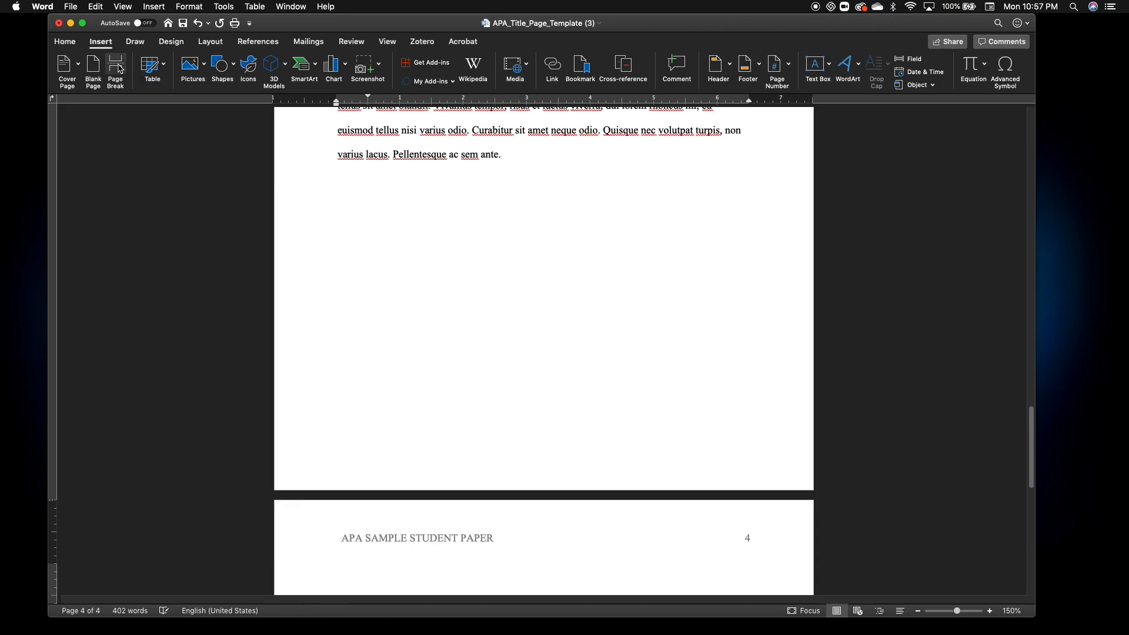
- Type a centered 'References' heading on page 4 and zoom in to 170%
scroll(396, 526, "down", 5)
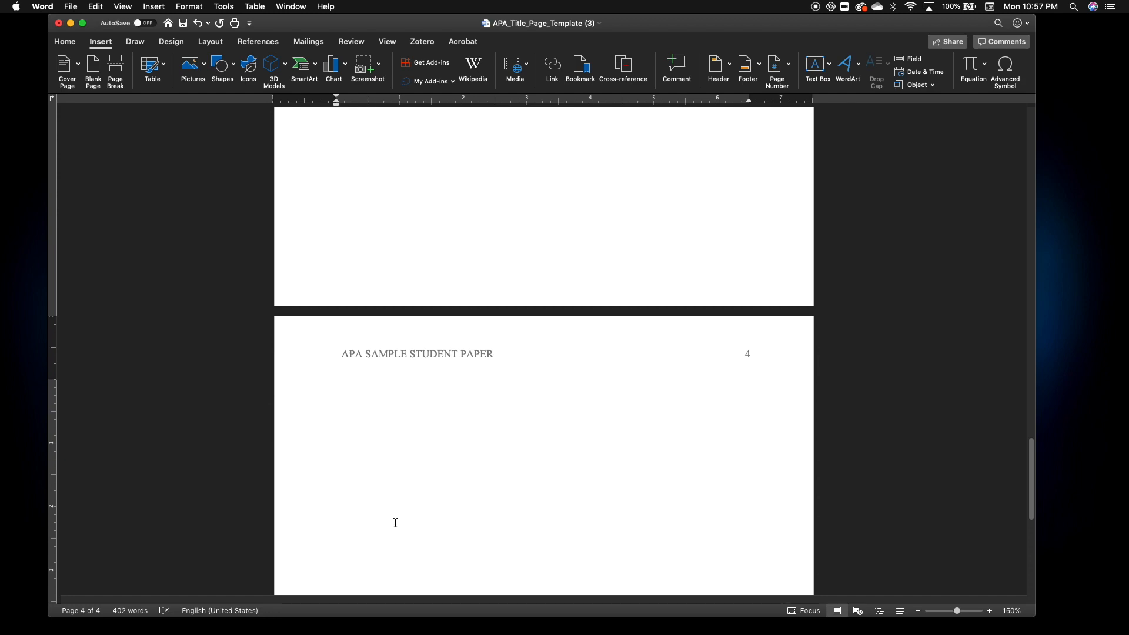
type("References")
scroll(548, 393, "up", 1)
scroll(551, 395, "down", 2)
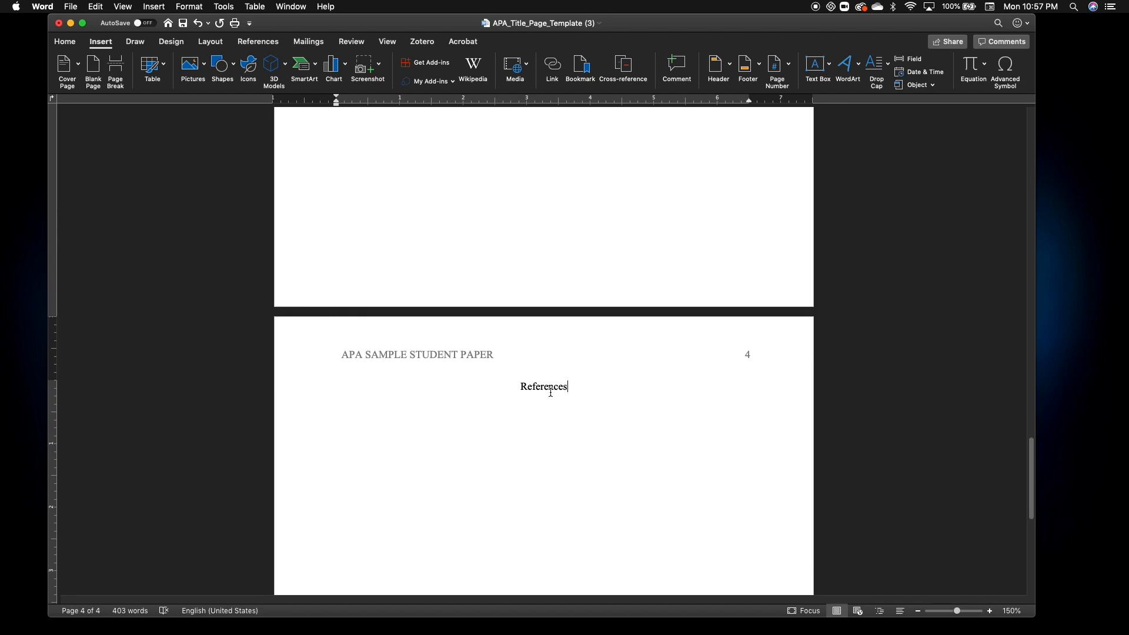
left_click(991, 612)
left_click(991, 611)
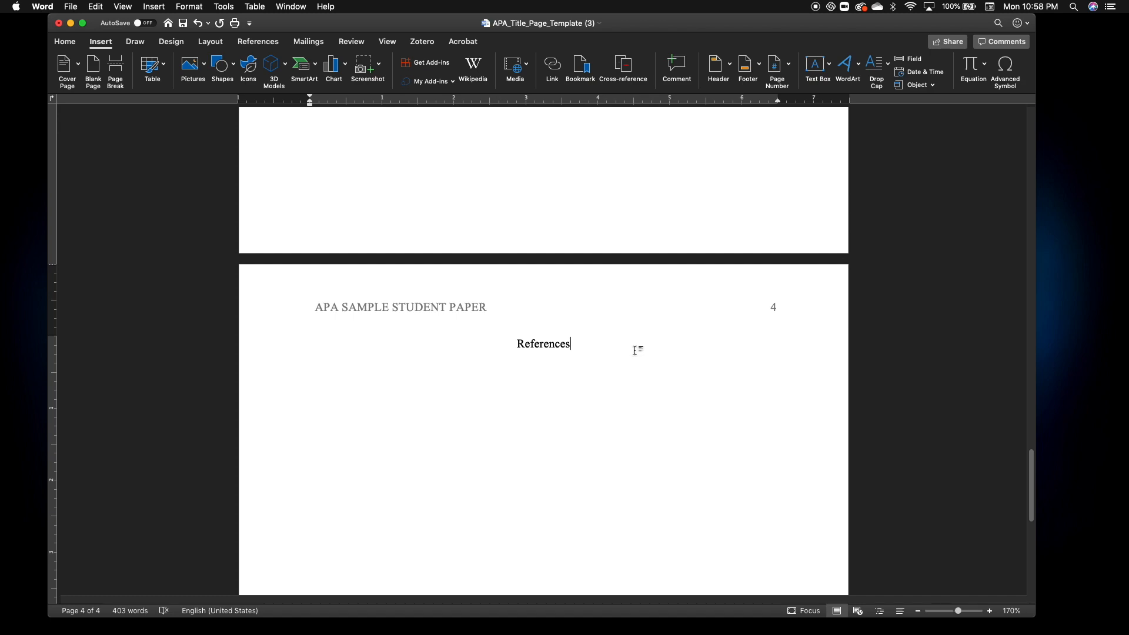
- Add an empty line below the References heading and select it
key("Return")
left_click_drag(311, 371, 373, 378)
left_click(194, 8)
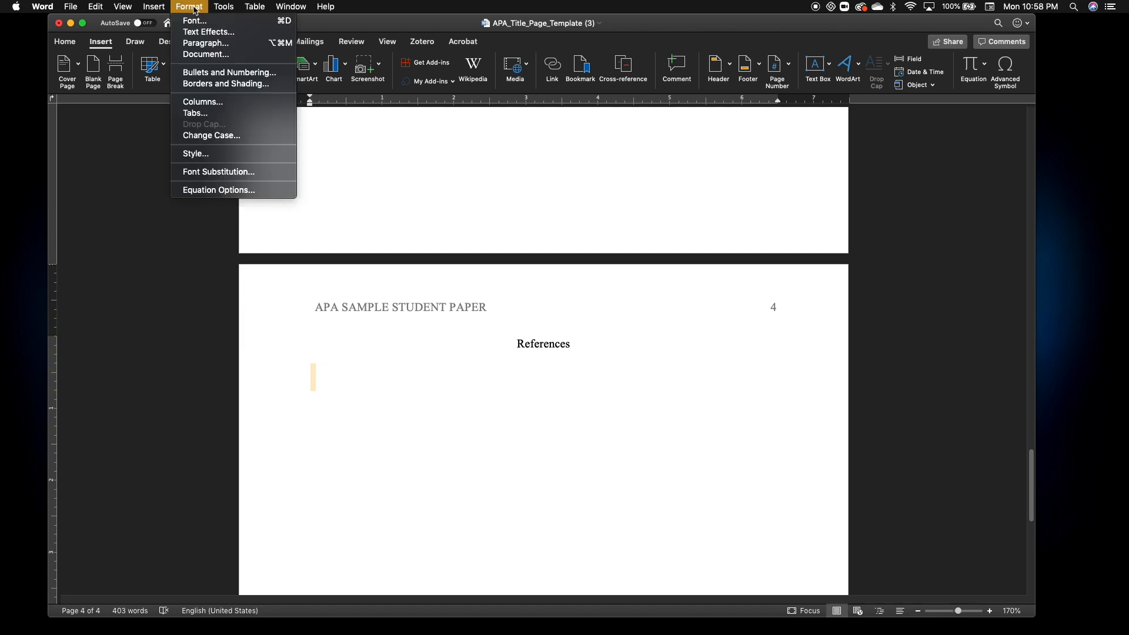
left_click(205, 43)
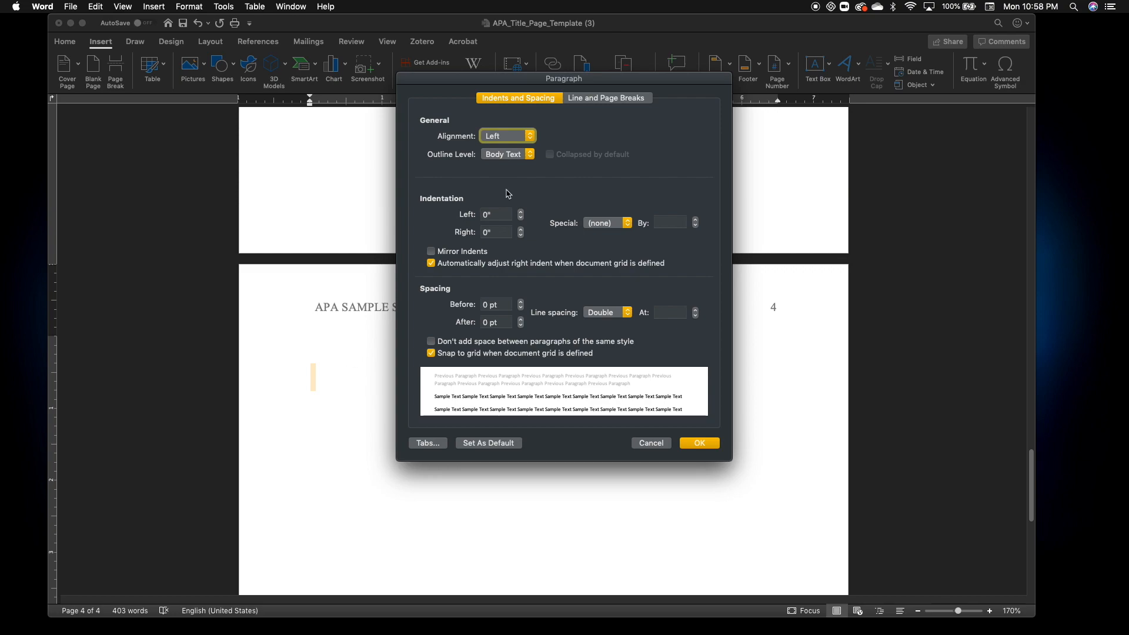
left_click(635, 444)
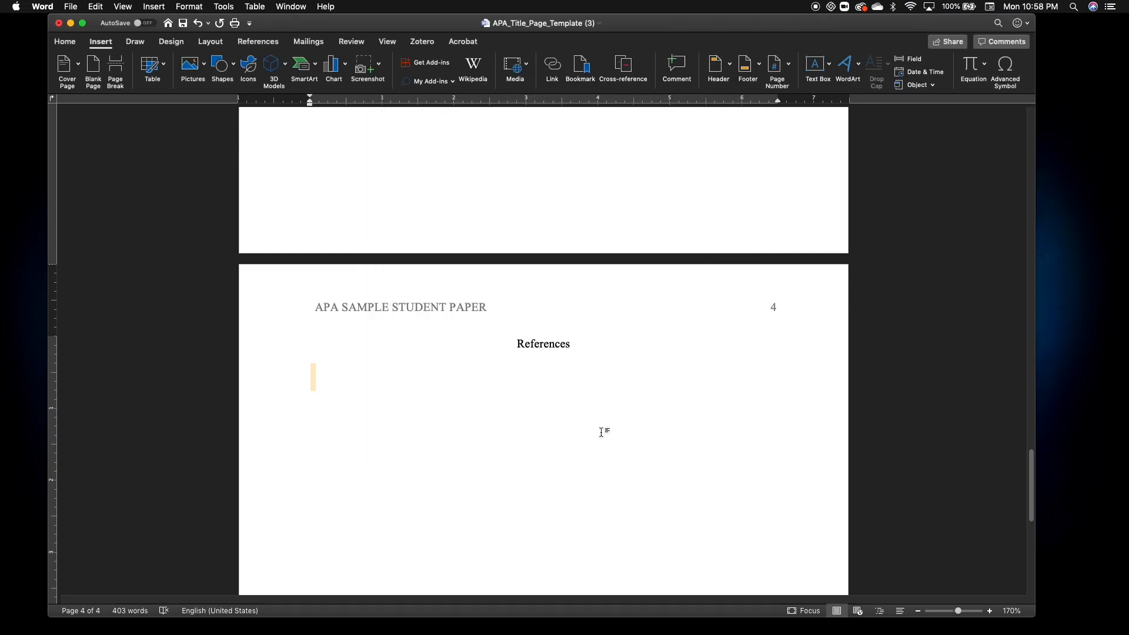
left_click(66, 42)
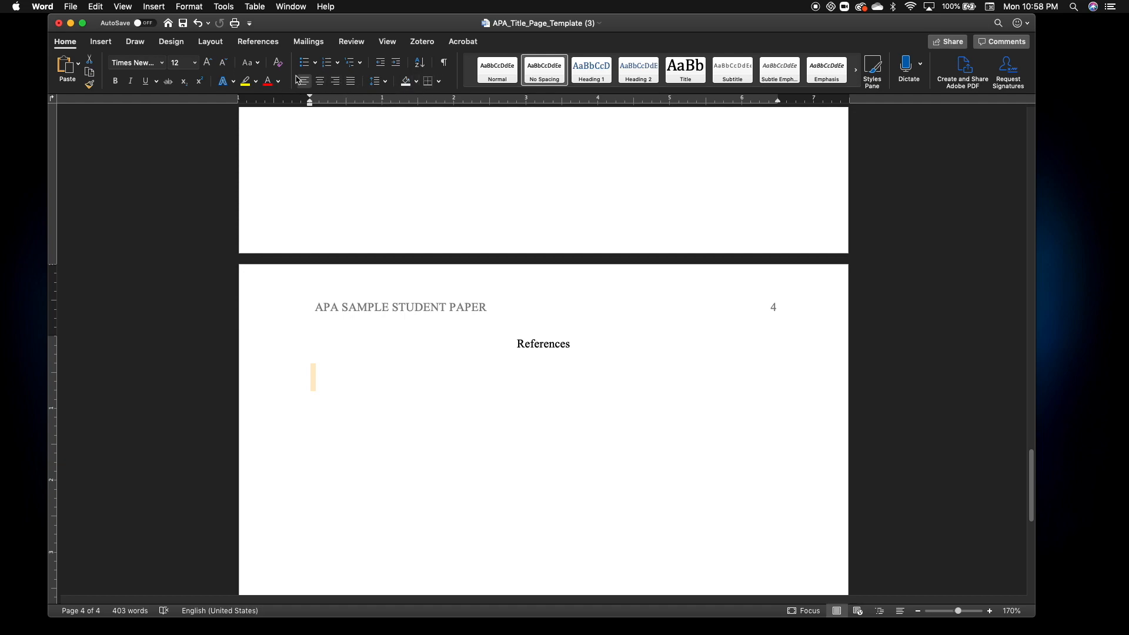
- Give the empty line a 0.5" hanging indent in the Paragraph settings
right_click(327, 377)
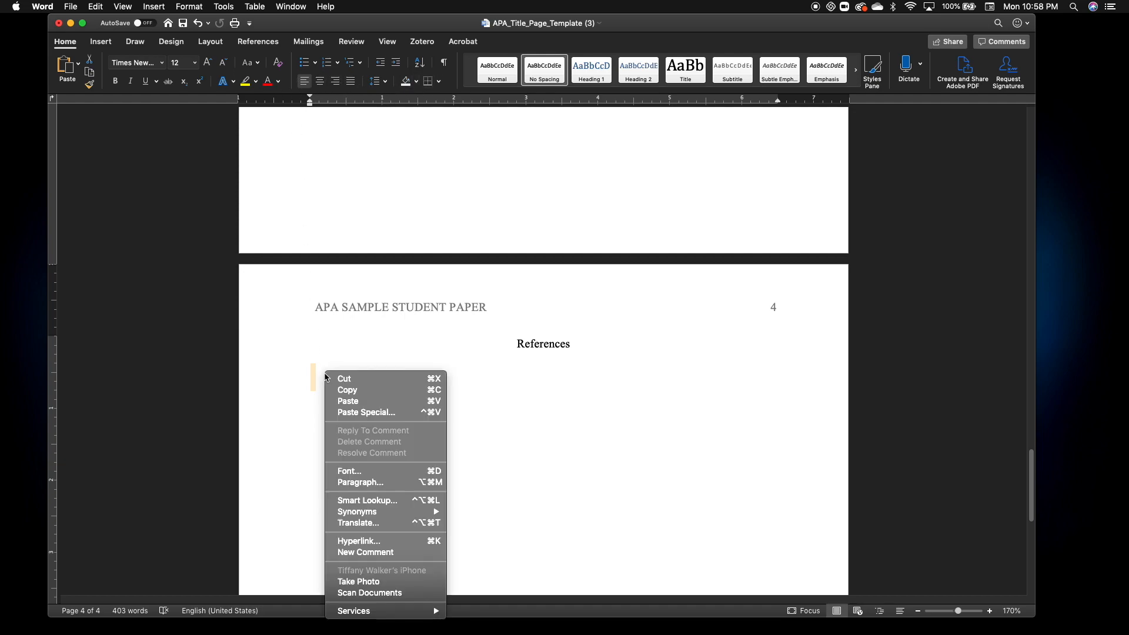
left_click(384, 489)
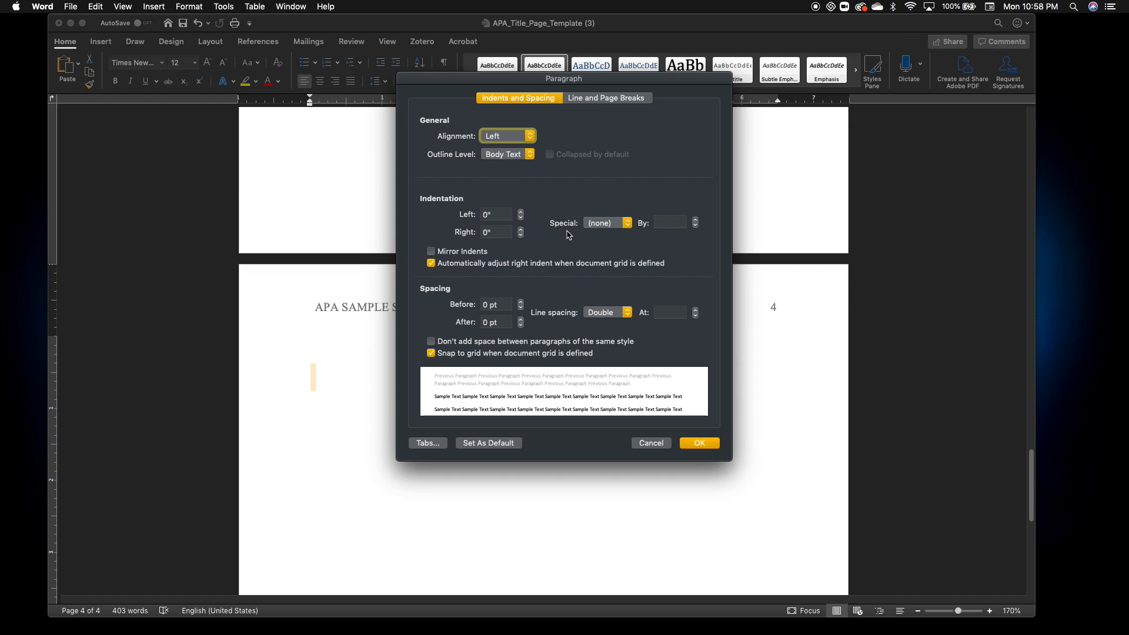
left_click(624, 227)
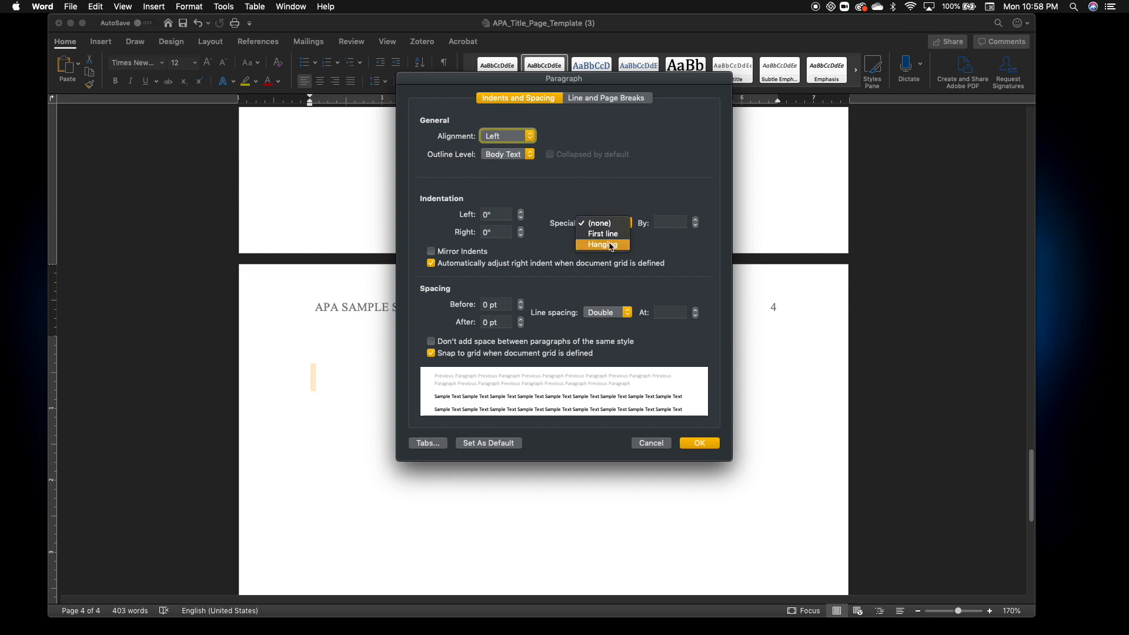
left_click(609, 244)
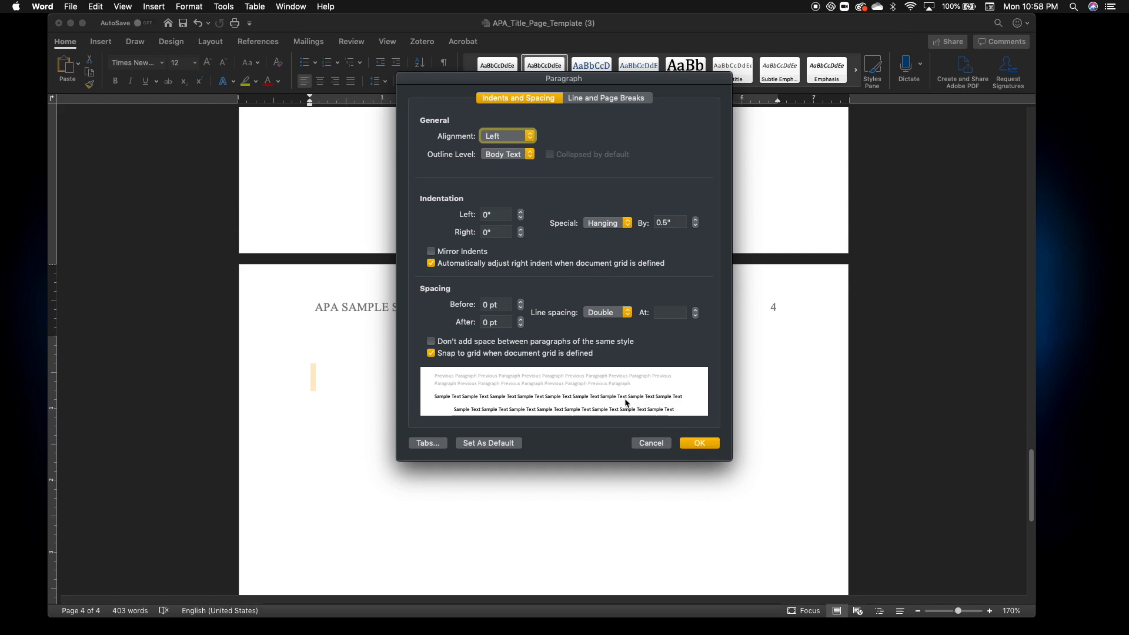
left_click(702, 444)
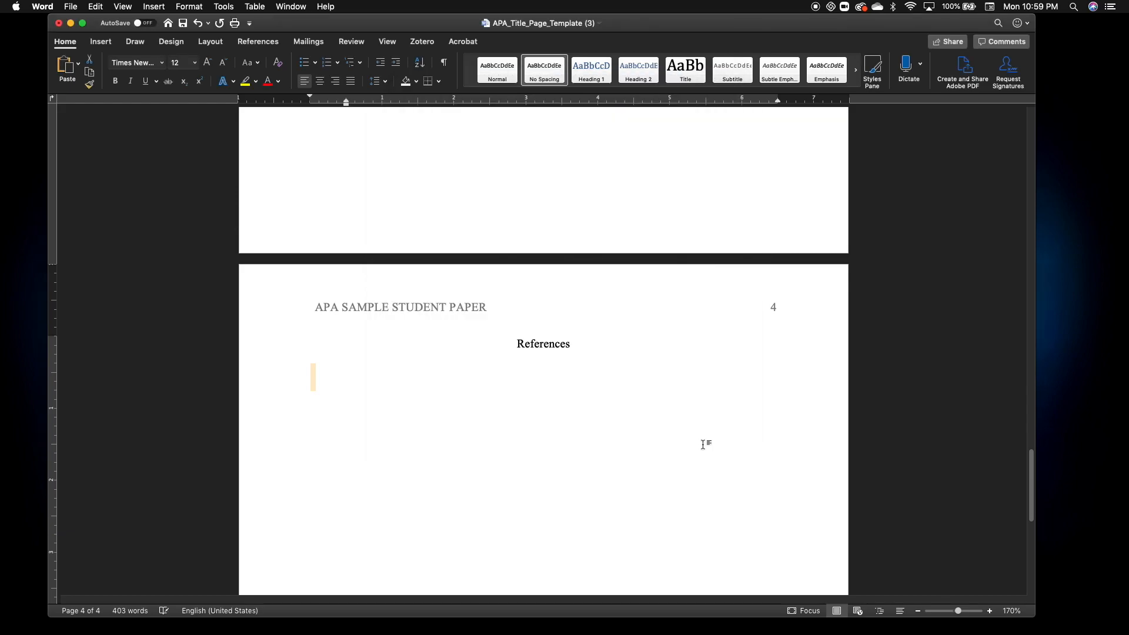
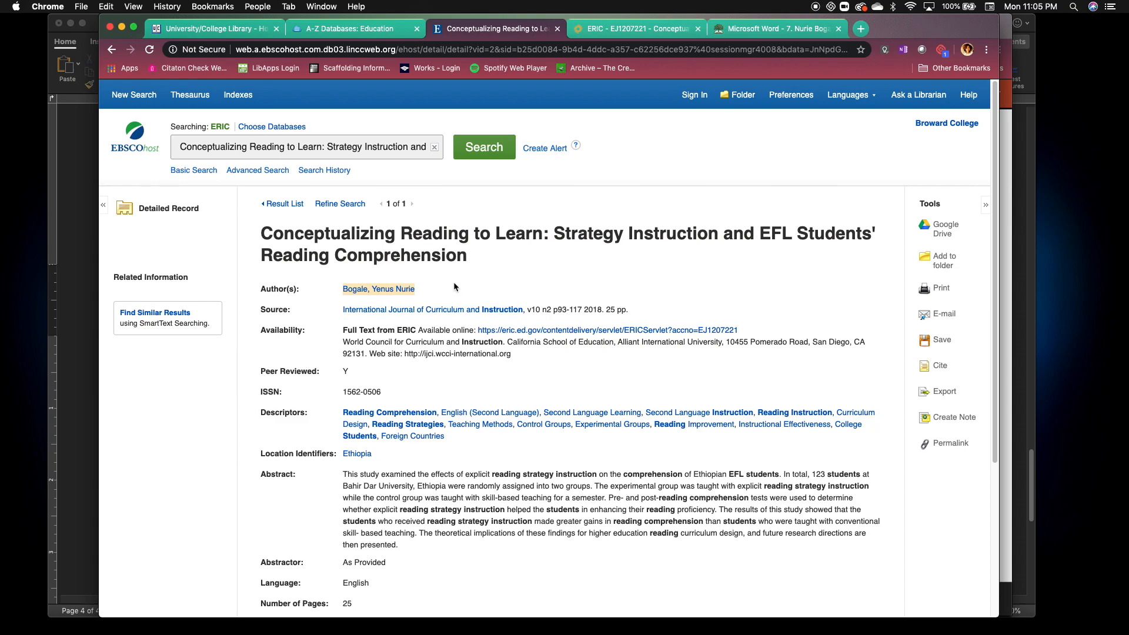
- Select the journal source details in the EBSCOhost record and open the article's ERIC record
left_click(307, 320)
left_click_drag(307, 320, 627, 317)
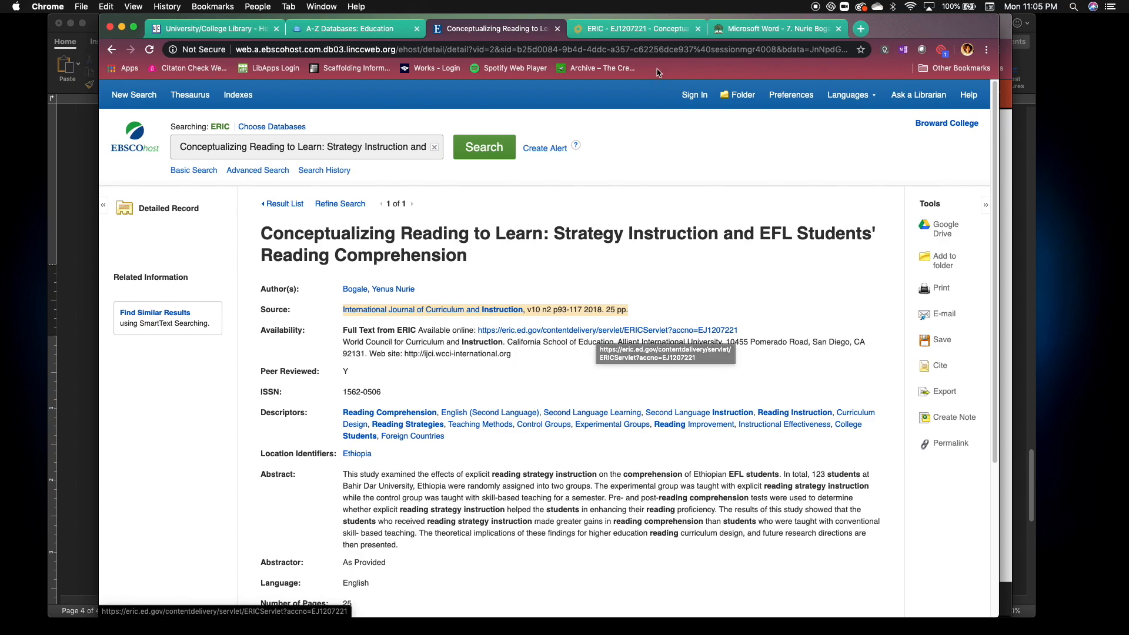
left_click(647, 33)
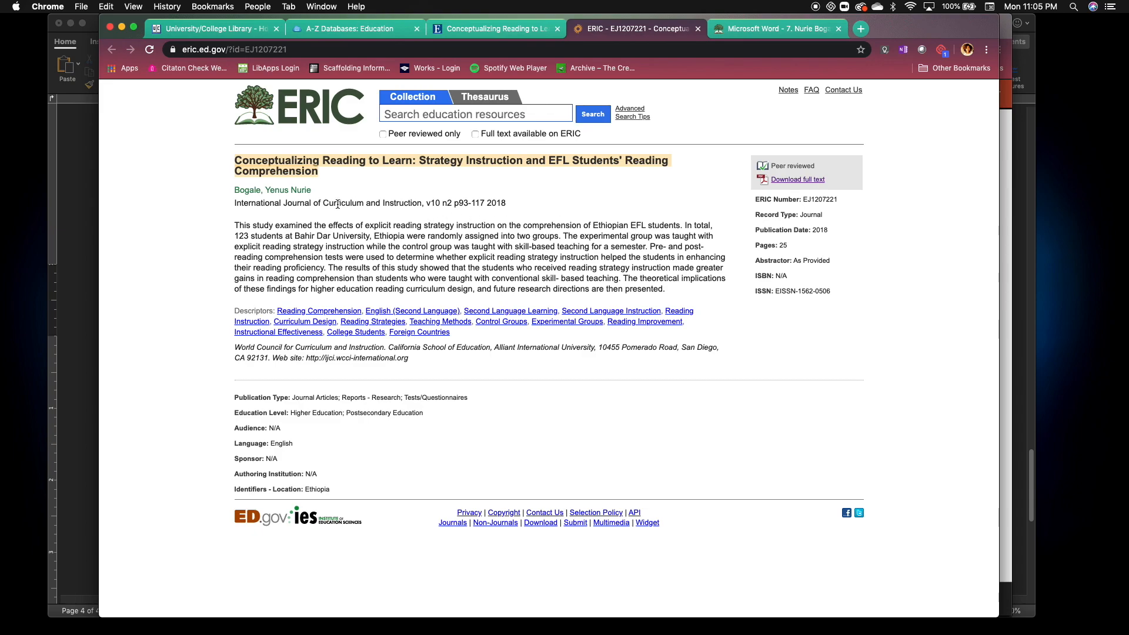
left_click(476, 30)
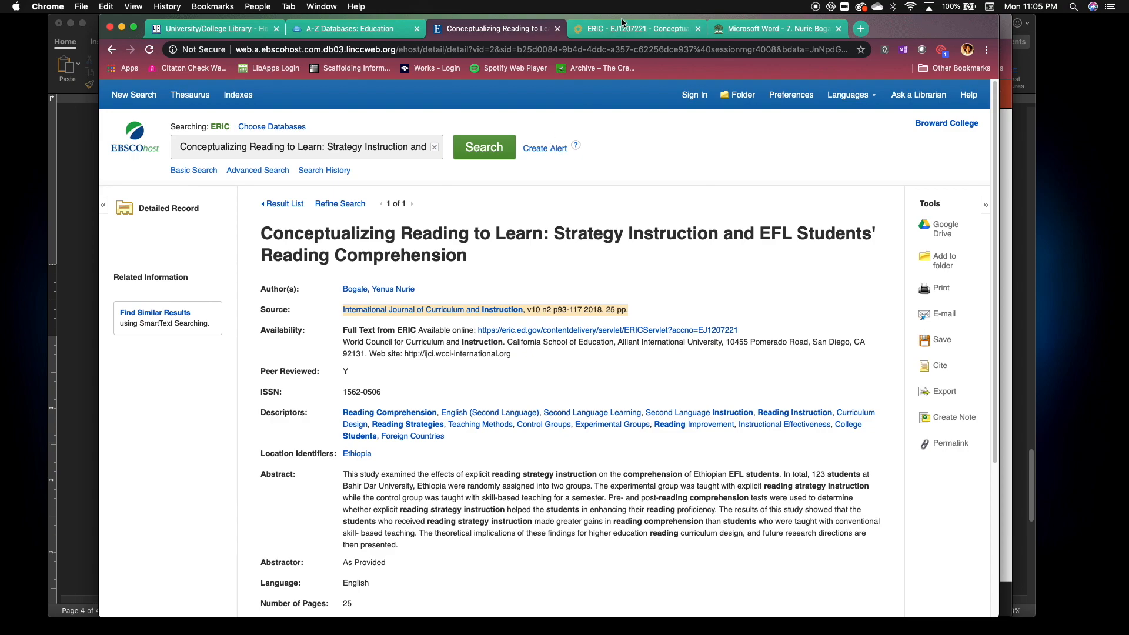
left_click(623, 26)
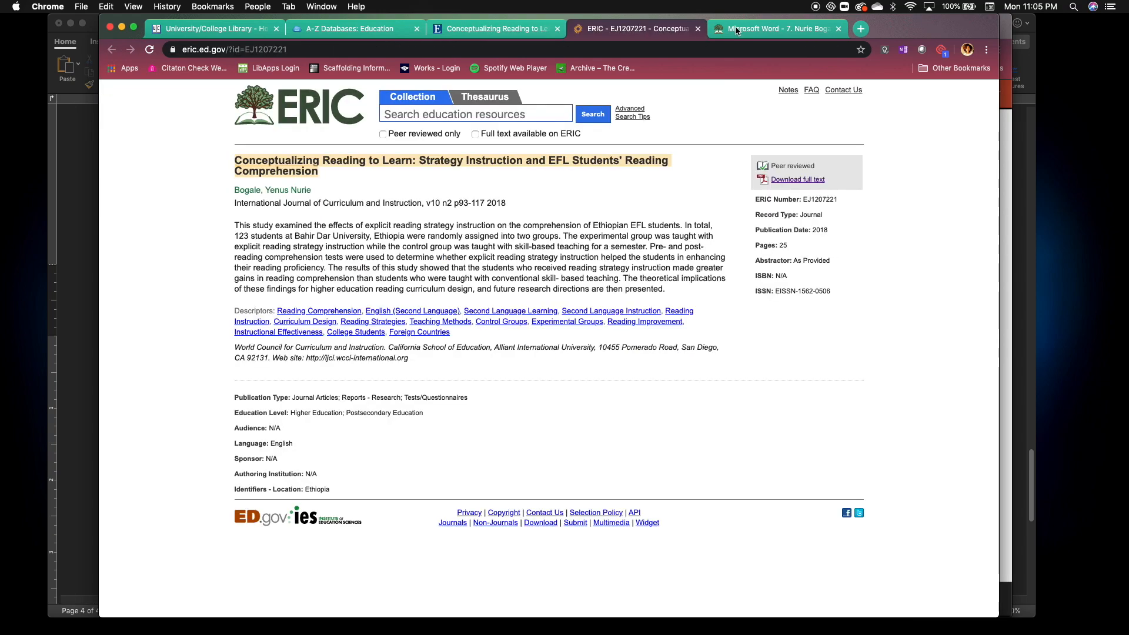
- View the article's full-text PDF, then return to the EBSCOhost detailed record
left_click(776, 30)
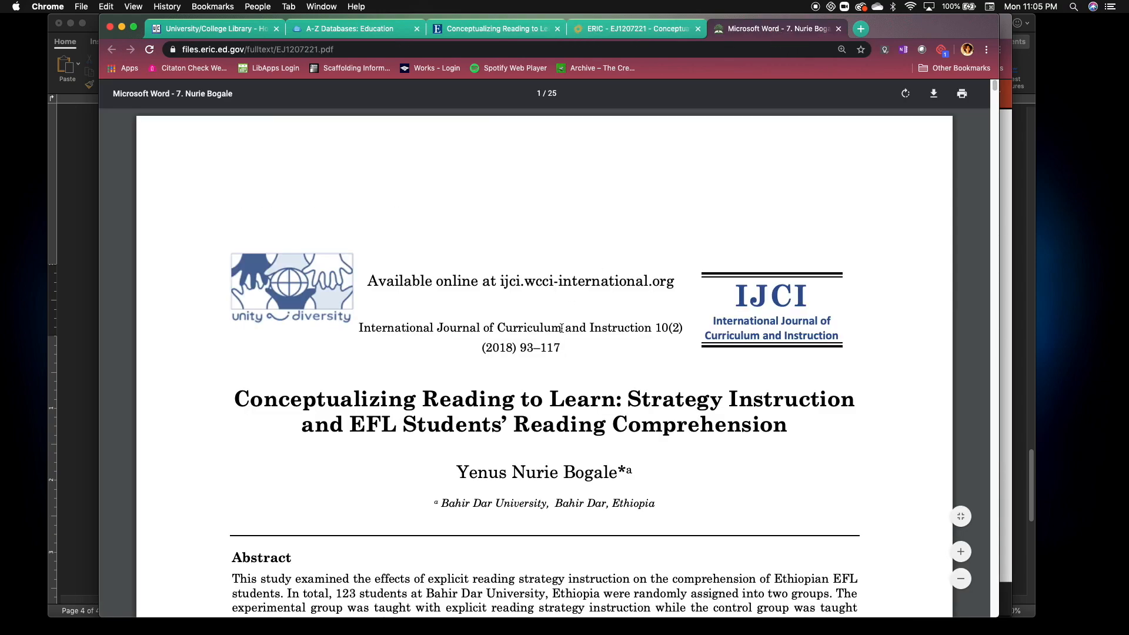
scroll(561, 328, "down", 1)
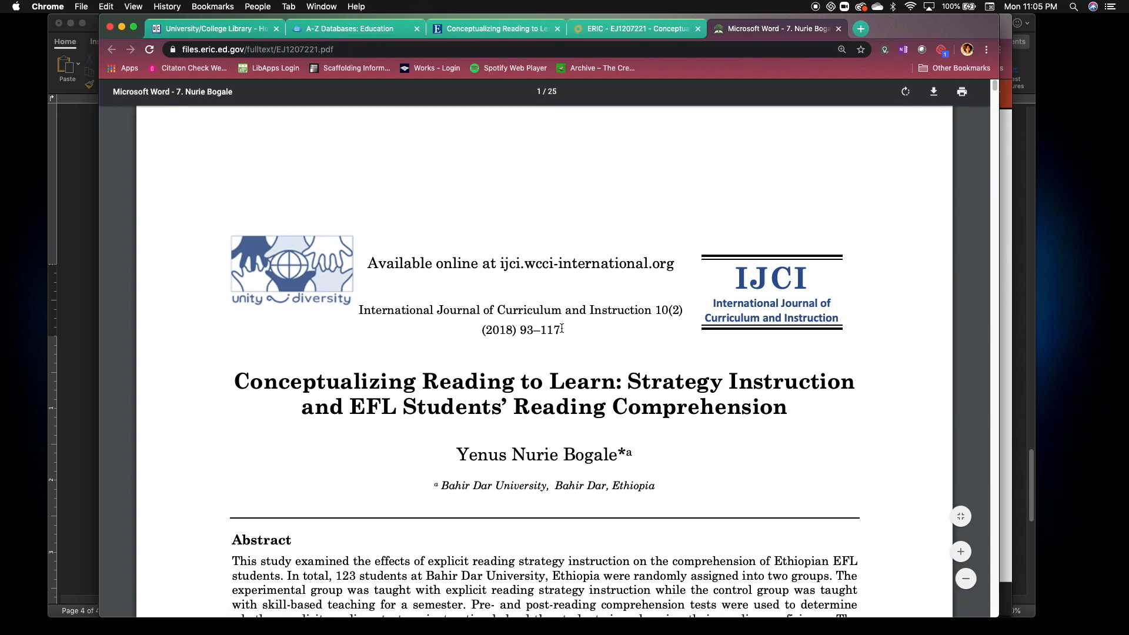
scroll(561, 329, "down", 2)
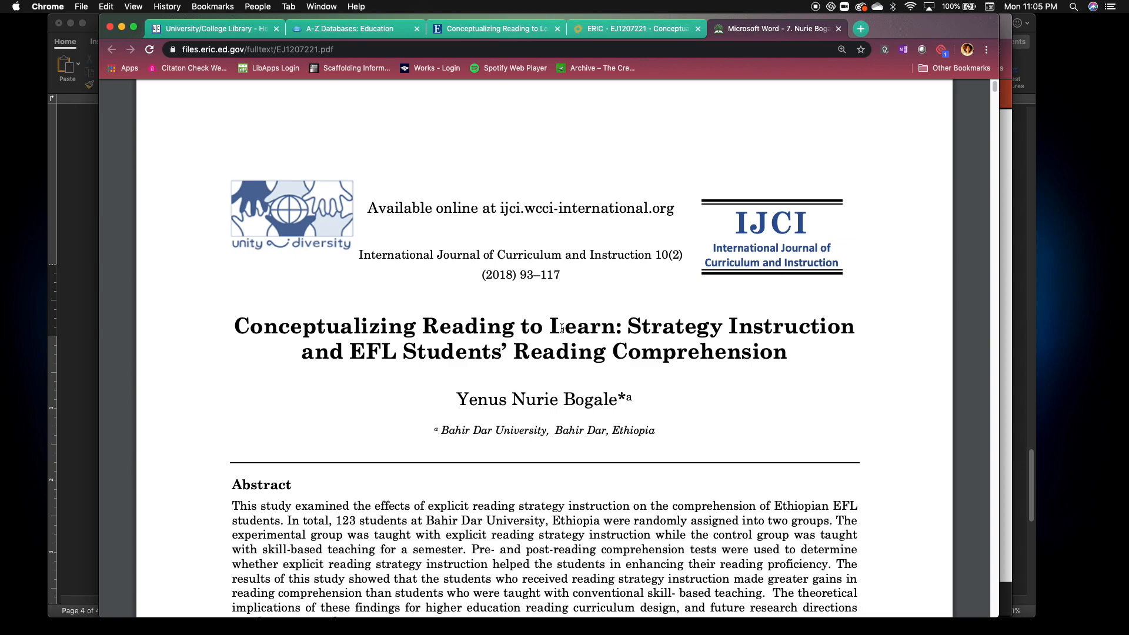
scroll(562, 328, "up", 3)
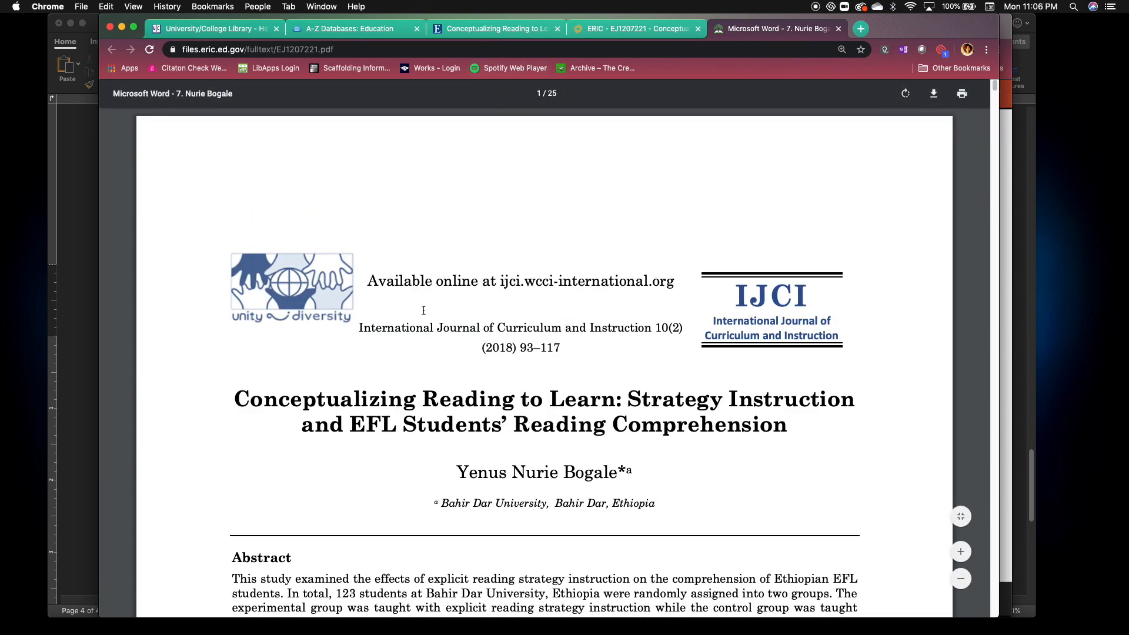
left_click(483, 32)
- Move and narrow the Chrome window so Word's References page shows beside the EBSCOhost record
left_click_drag(898, 32, 803, 33)
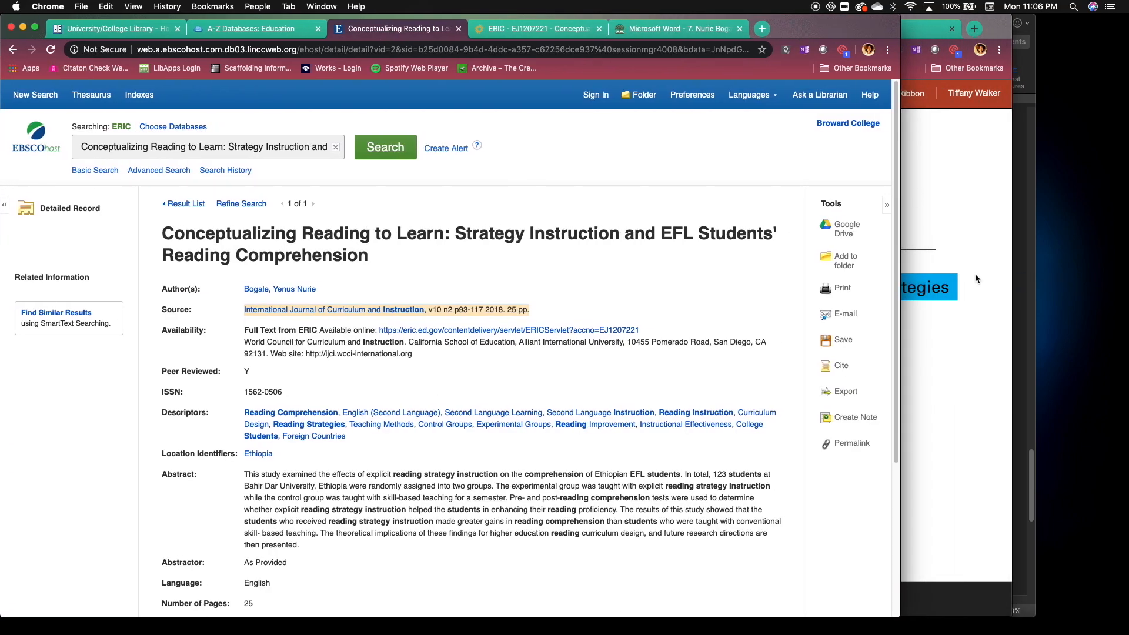
left_click_drag(900, 262, 652, 261)
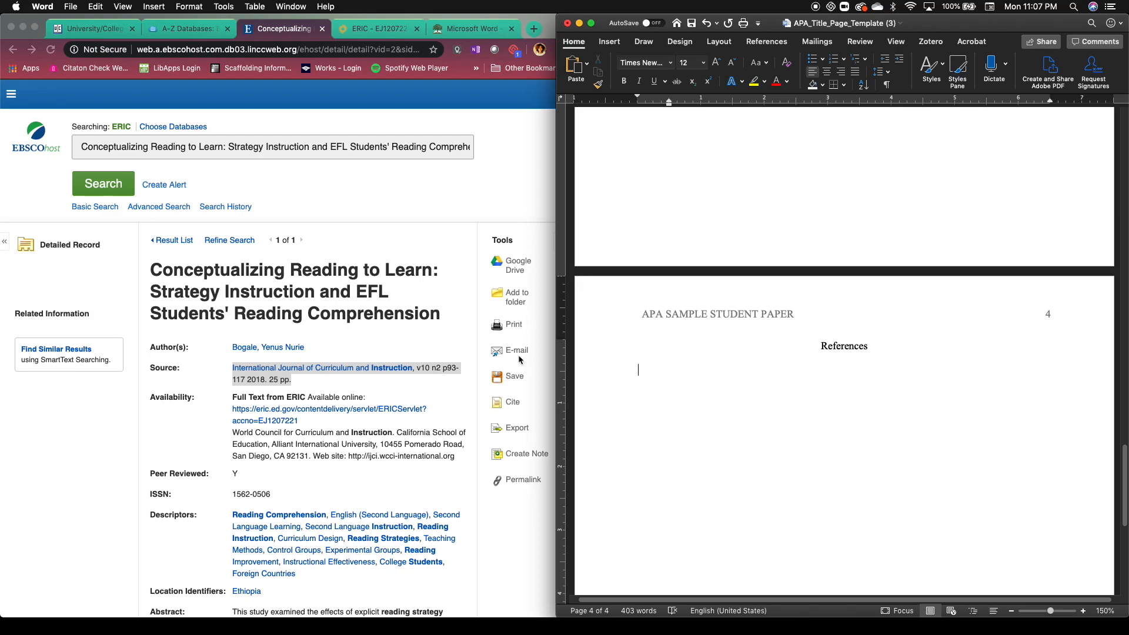
left_click(221, 352)
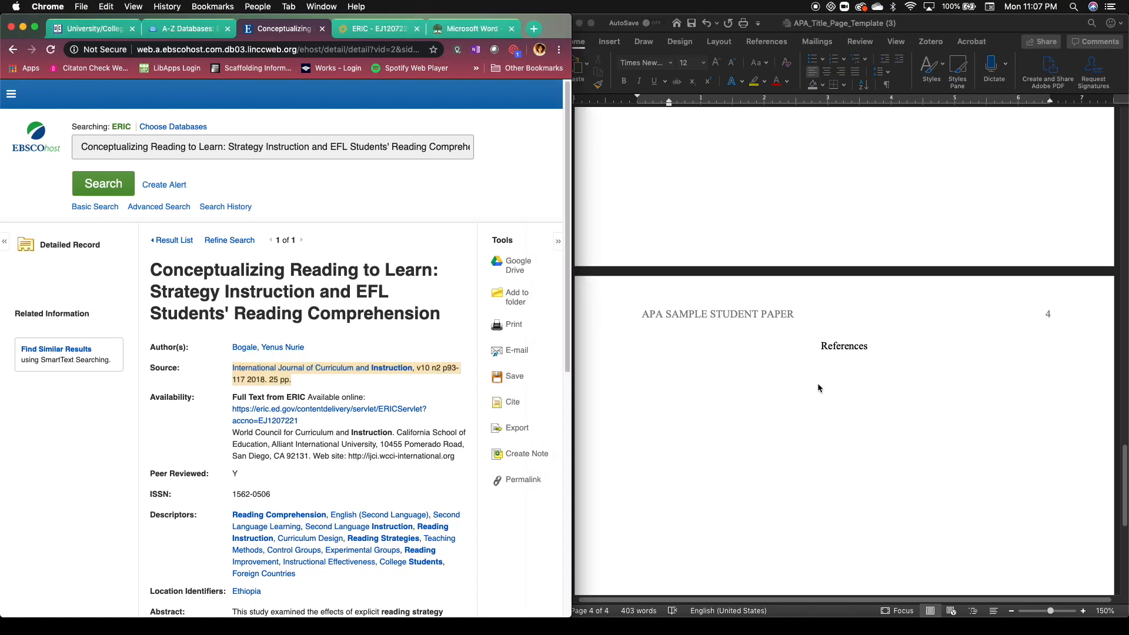
- Type 'Bogale, Y.N.' and 'Conceptualizing reading to learn: Strategy instruction and EFL students' reading comprehension' under References
left_click(819, 368)
type("B")
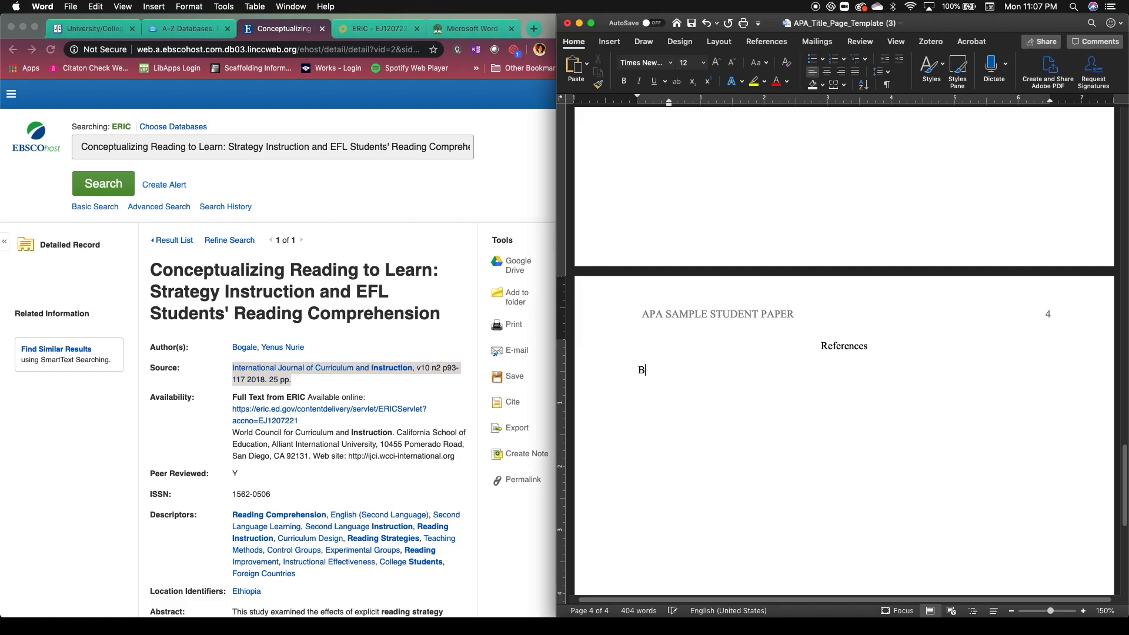
type("ogale, Y.N.")
type("Conceptualizing reading to learn: Strategy instruction and EFL students' reading comprehension.")
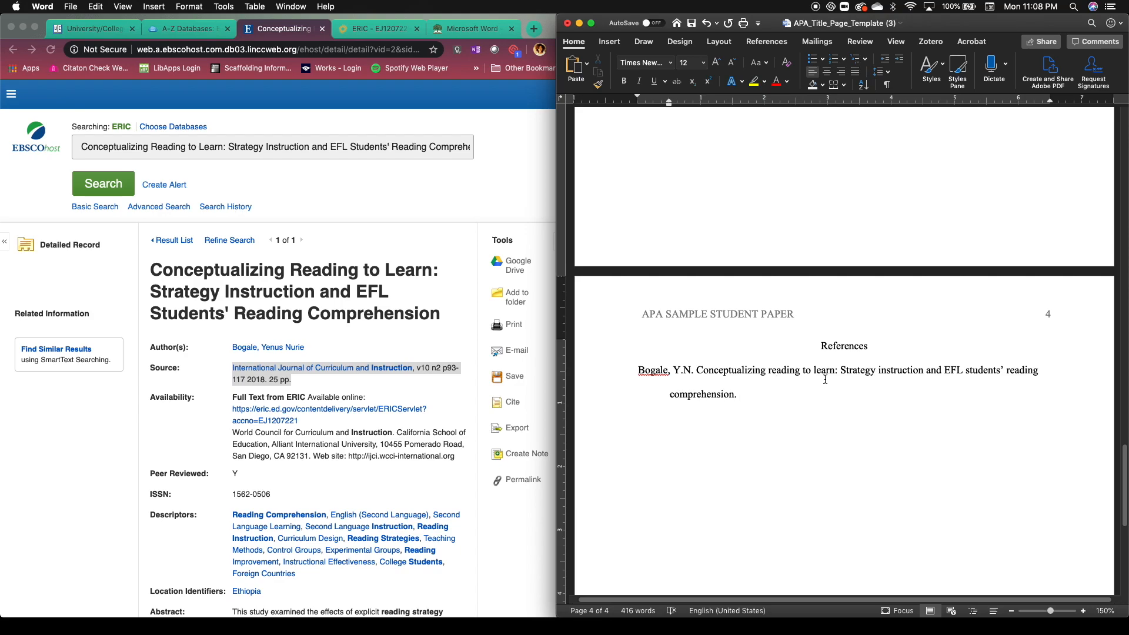
left_click_drag(847, 372, 840, 372)
left_click_drag(839, 373, 836, 373)
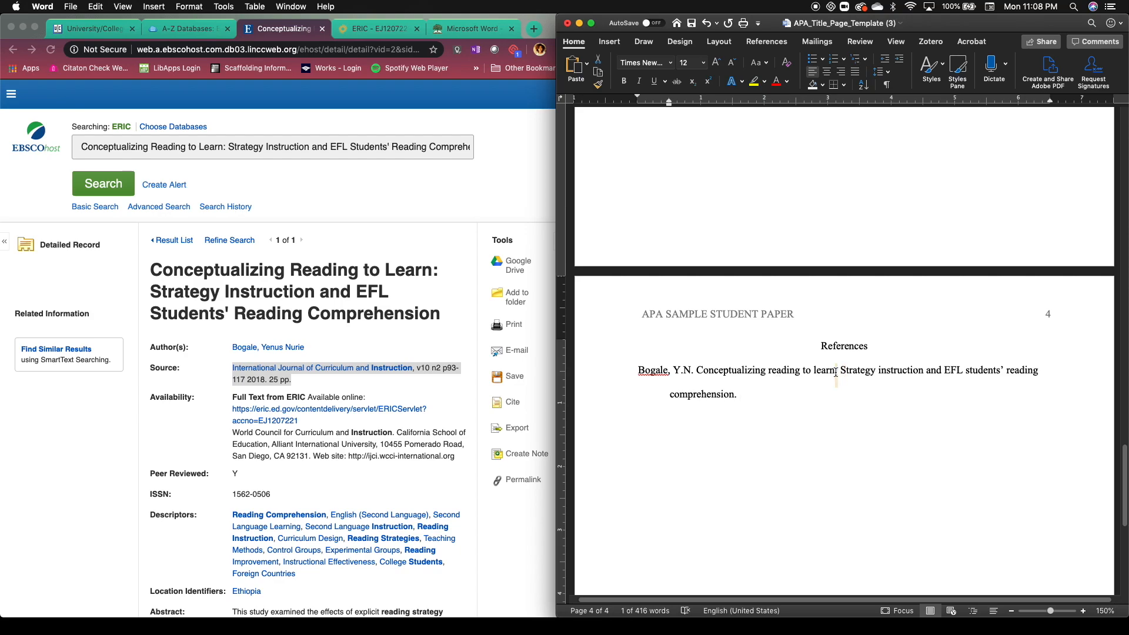
left_click(753, 395)
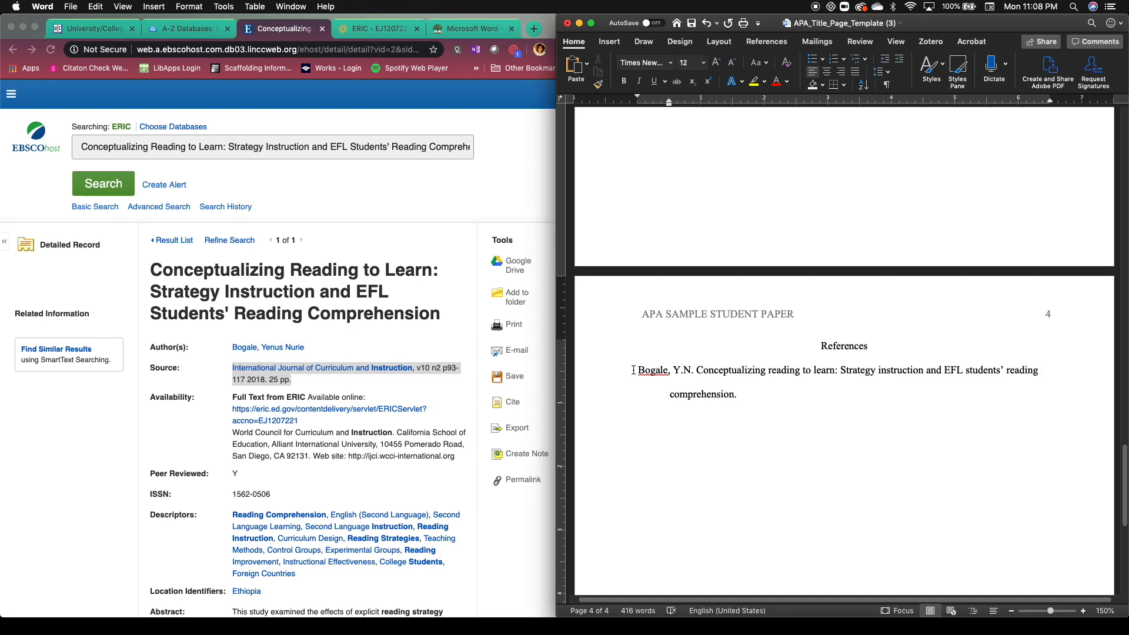
left_click_drag(635, 371, 688, 400)
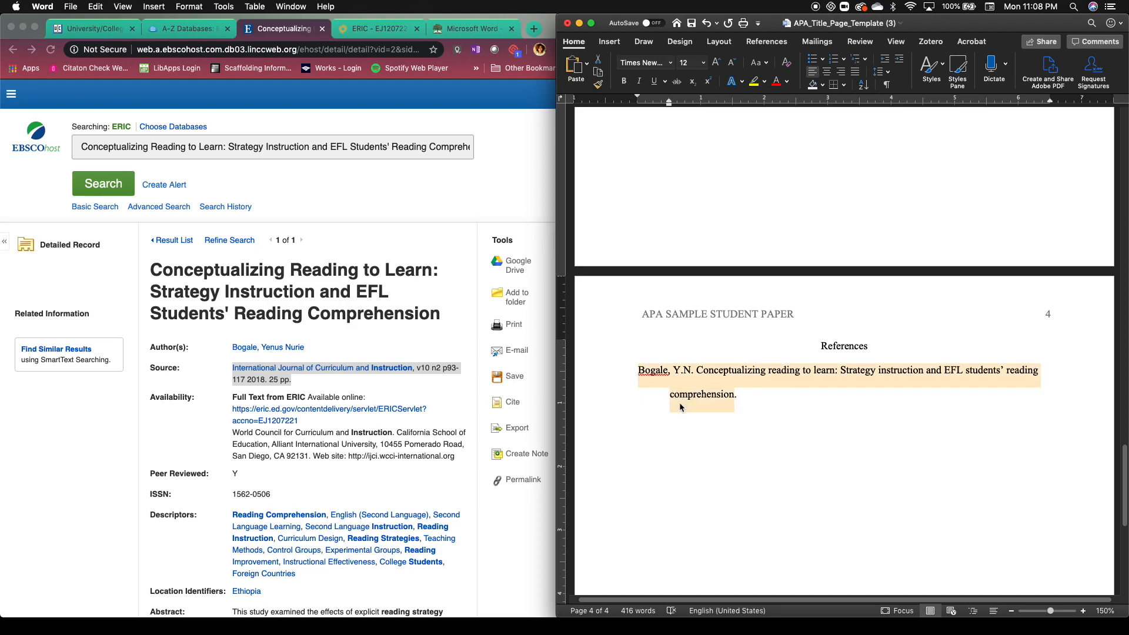
left_click(771, 398)
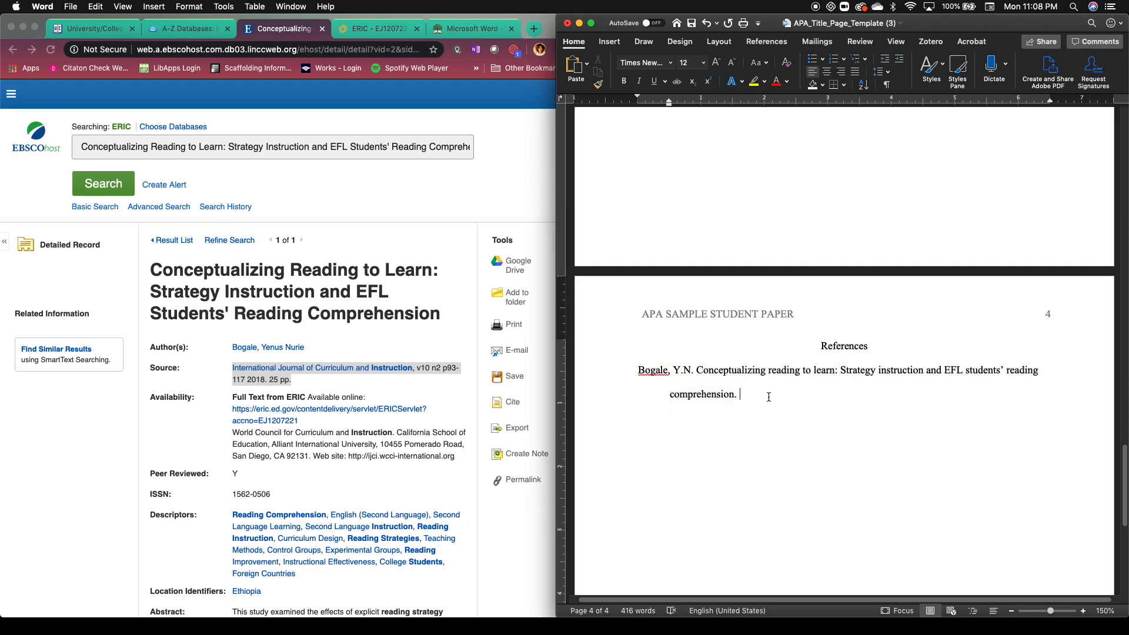
left_click(185, 380)
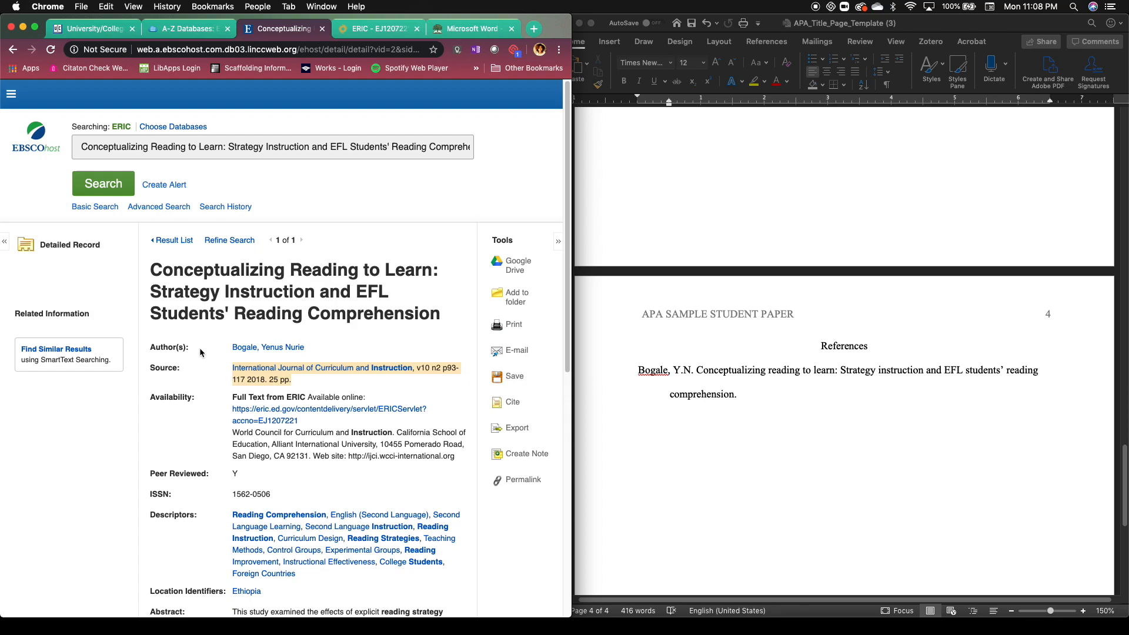
- Add the italic journal name 'International Journal of Curriculum and Instruction,' after the article title
left_click(299, 379)
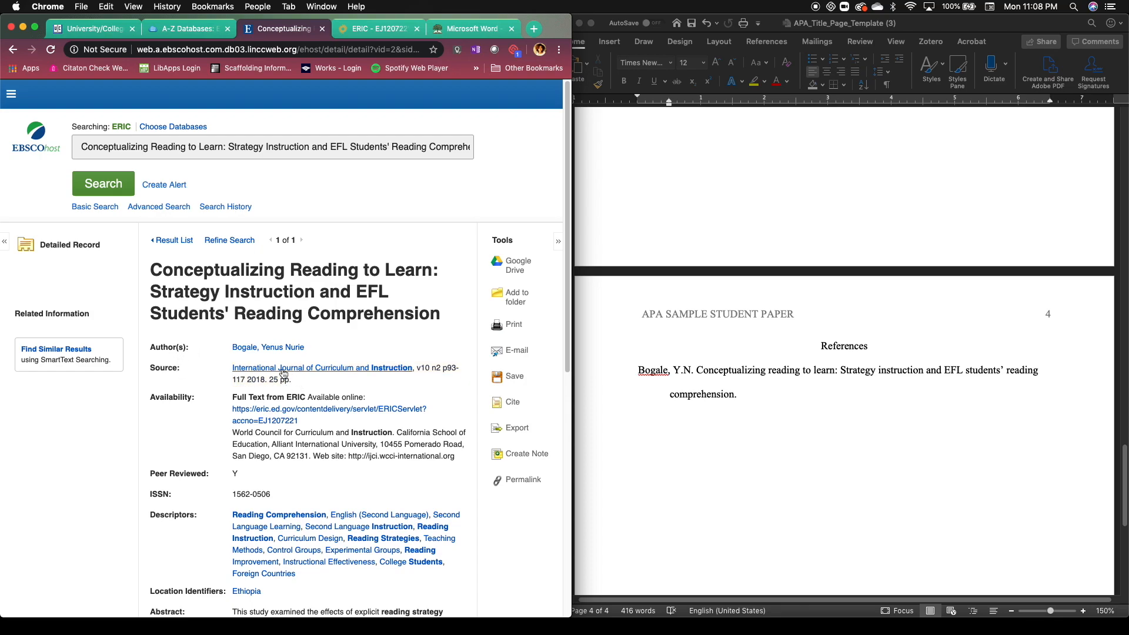
left_click_drag(331, 350, 168, 348)
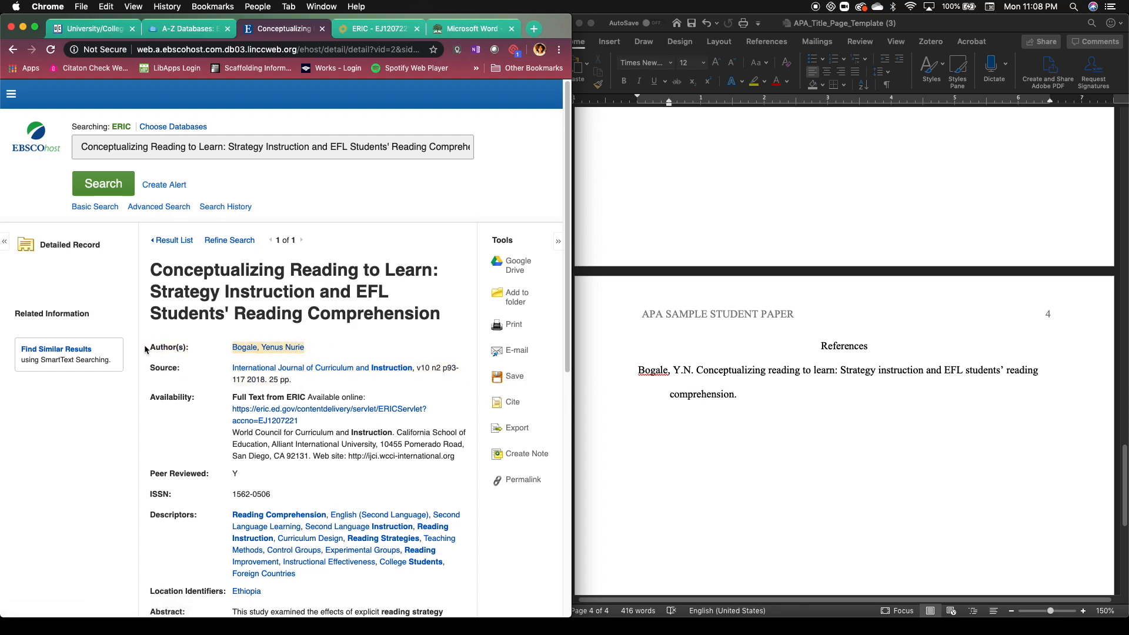
left_click_drag(455, 323, 152, 272)
left_click(182, 371)
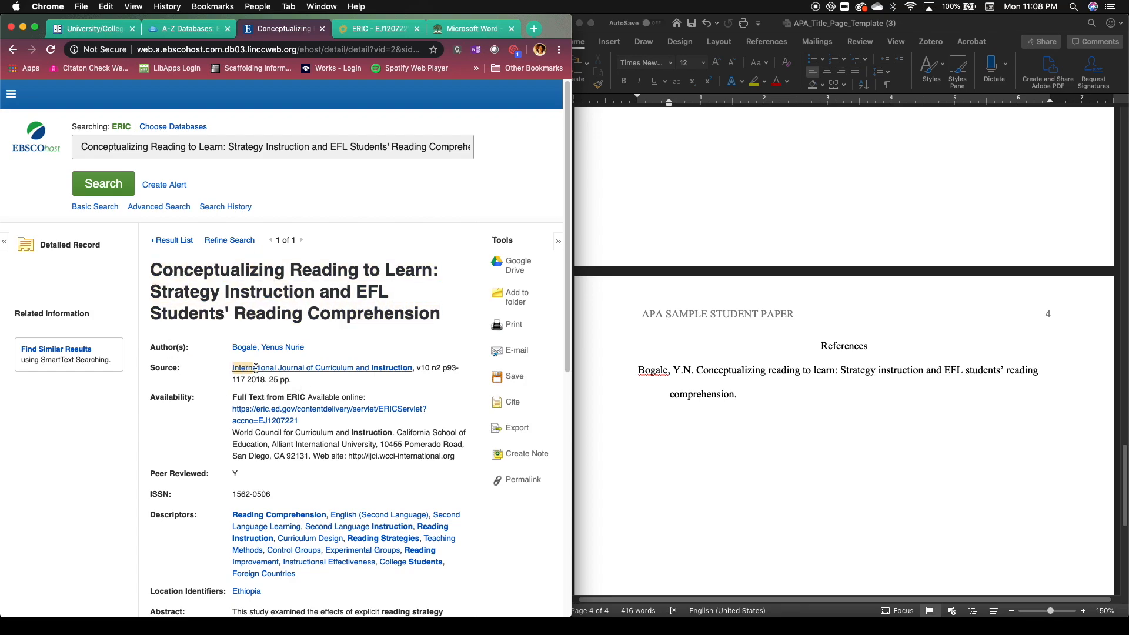
left_click_drag(232, 368, 412, 366)
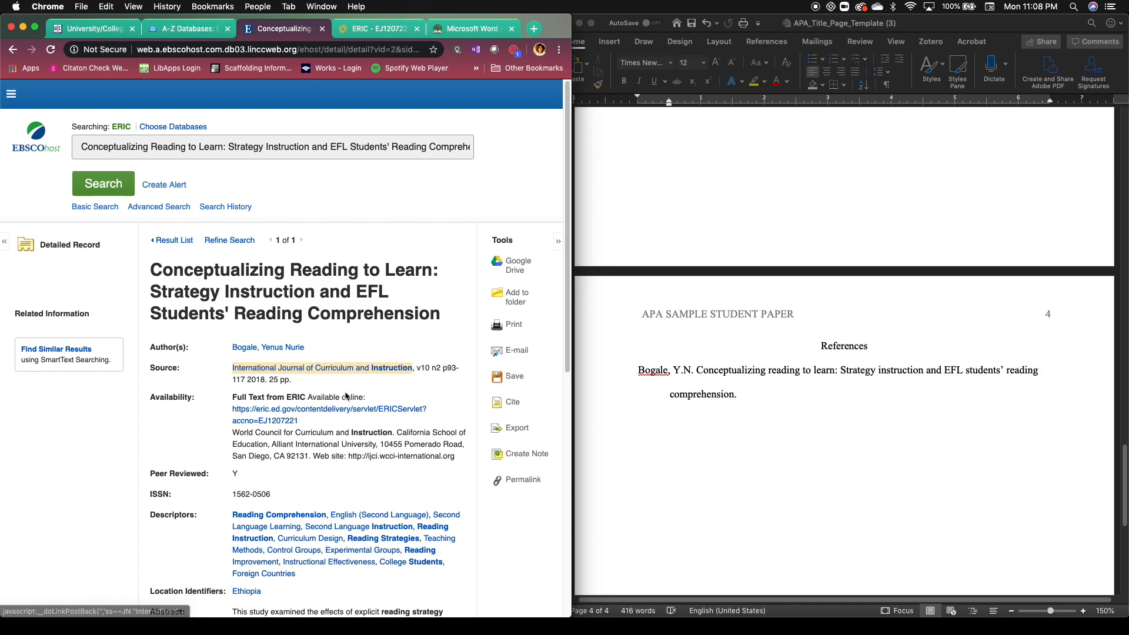
left_click(347, 395)
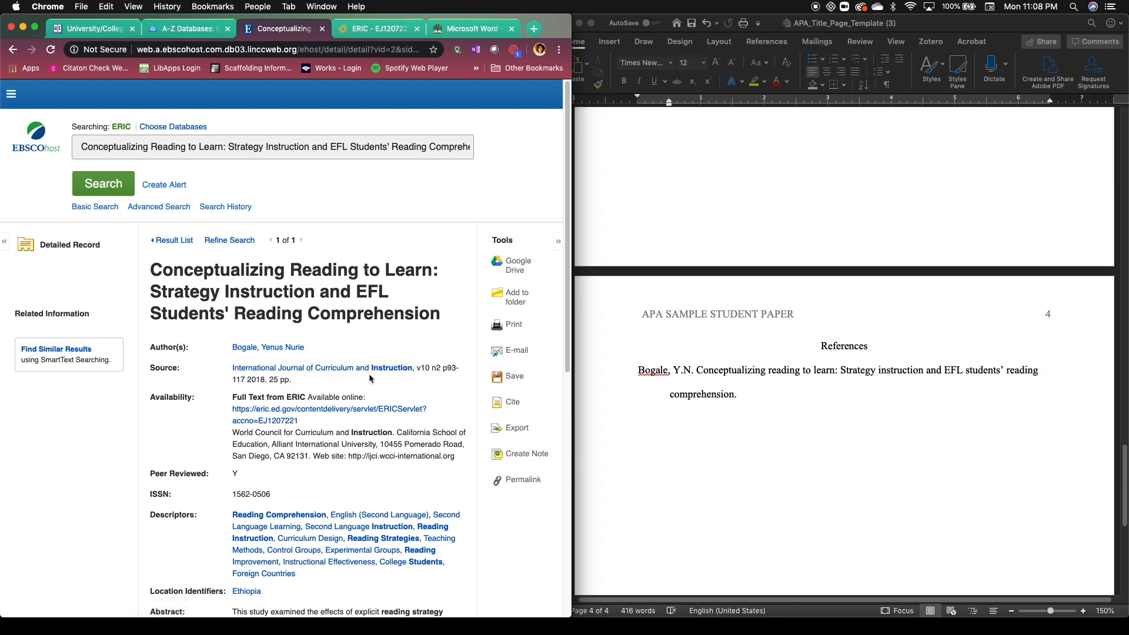
left_click(780, 395)
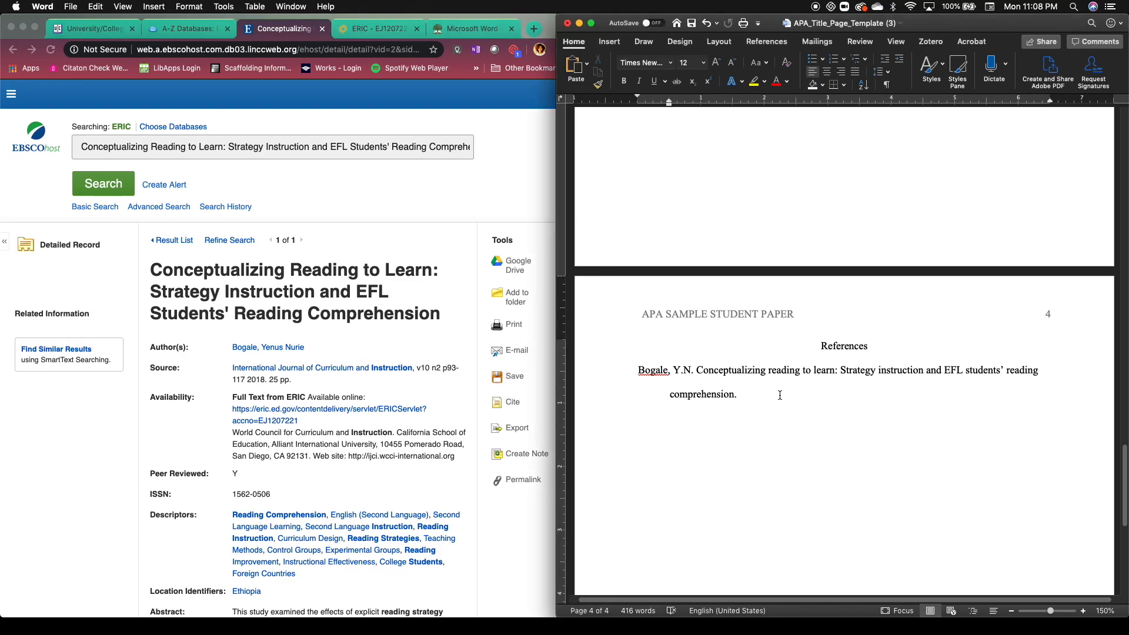
key("super+i")
type("International Journal of Curriculum and Instruction,")
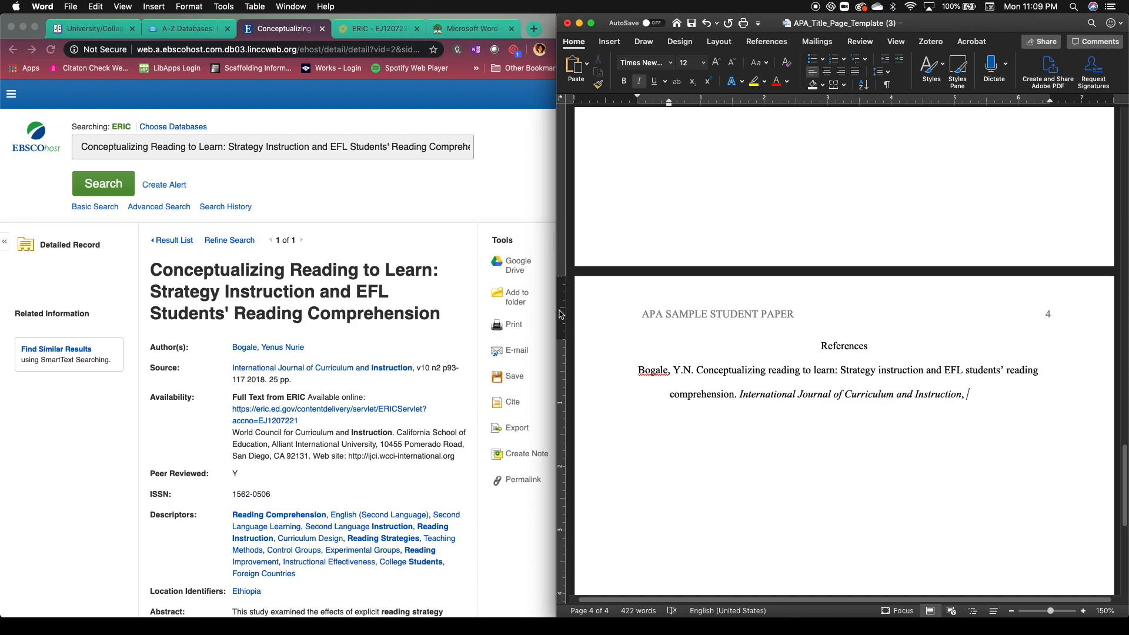
- Add the volume and issue 10(2) and pages 93-117, taken from the EBSCO source line
left_click(423, 371)
double_click(422, 369)
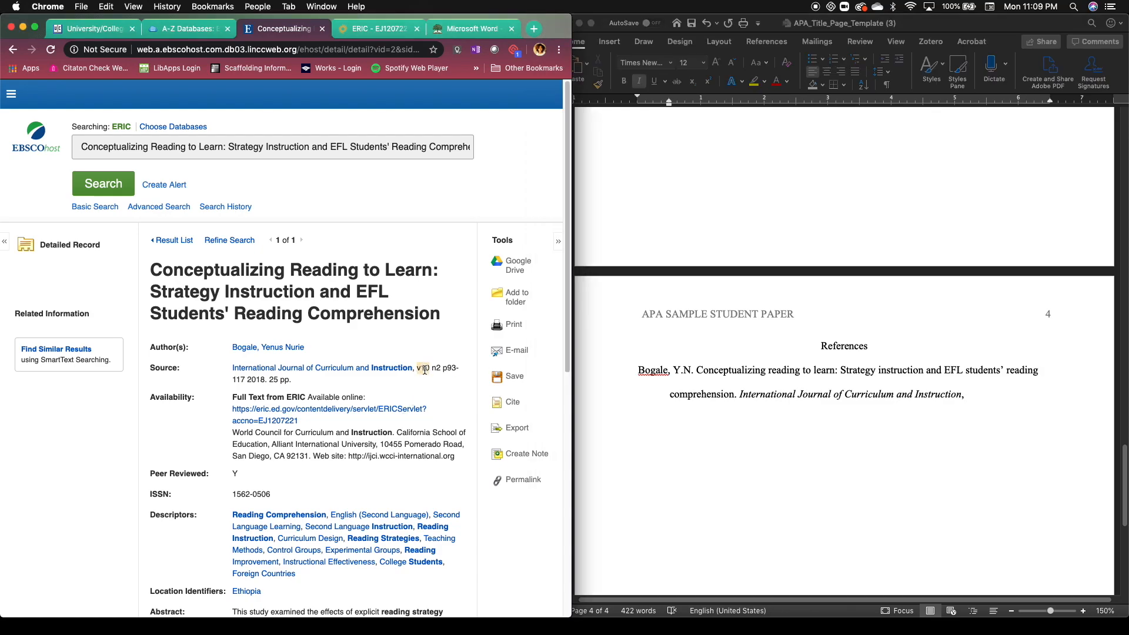
left_click(996, 392)
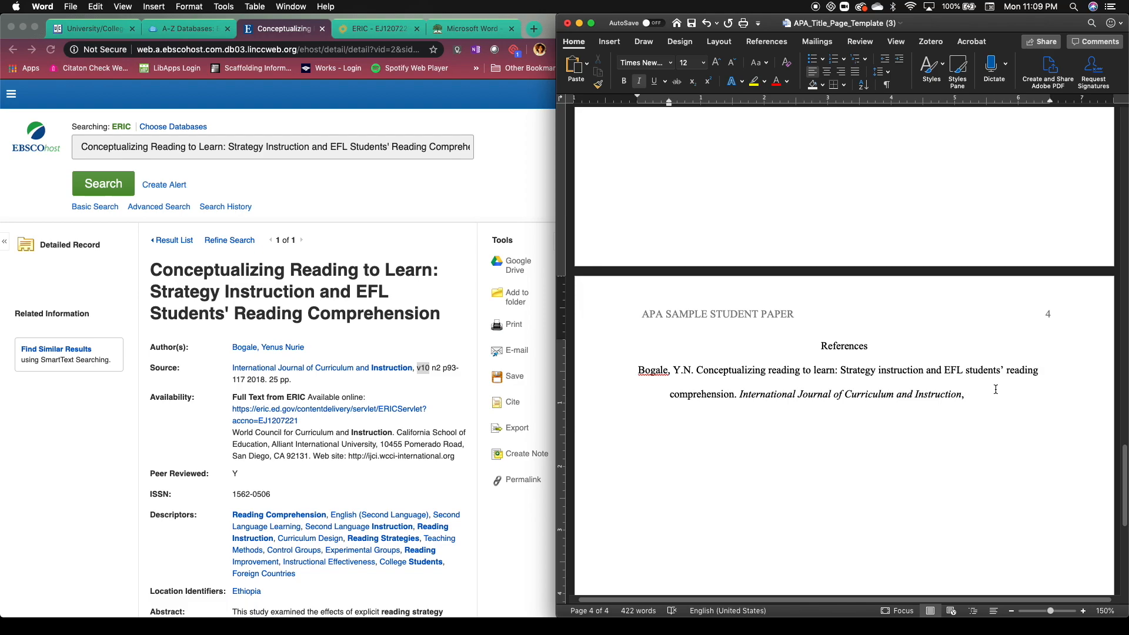
type("1")
type("10")
type("(")
left_click(442, 367)
left_click(442, 368)
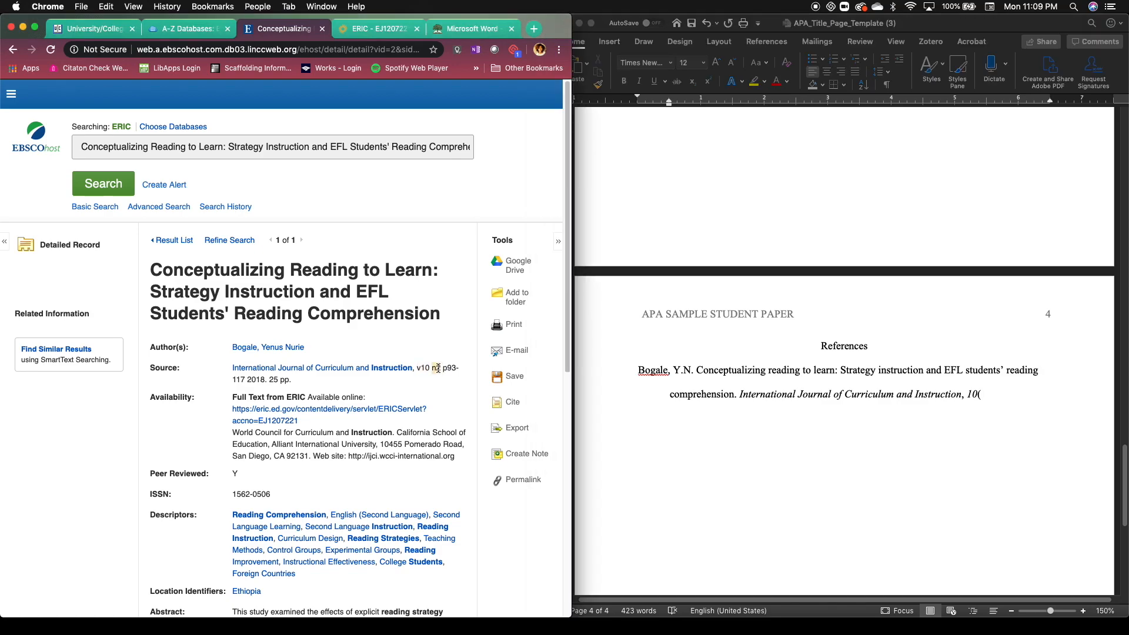
left_click(993, 397)
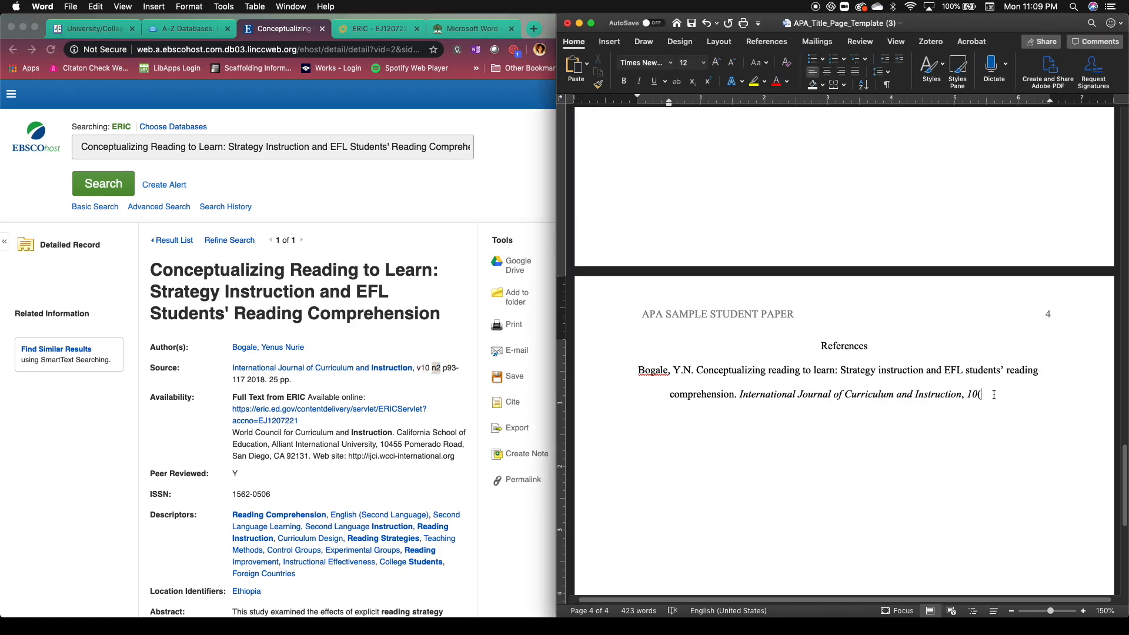
type("2),")
type("93-117.")
left_click(247, 383)
left_click_drag(247, 381, 421, 370)
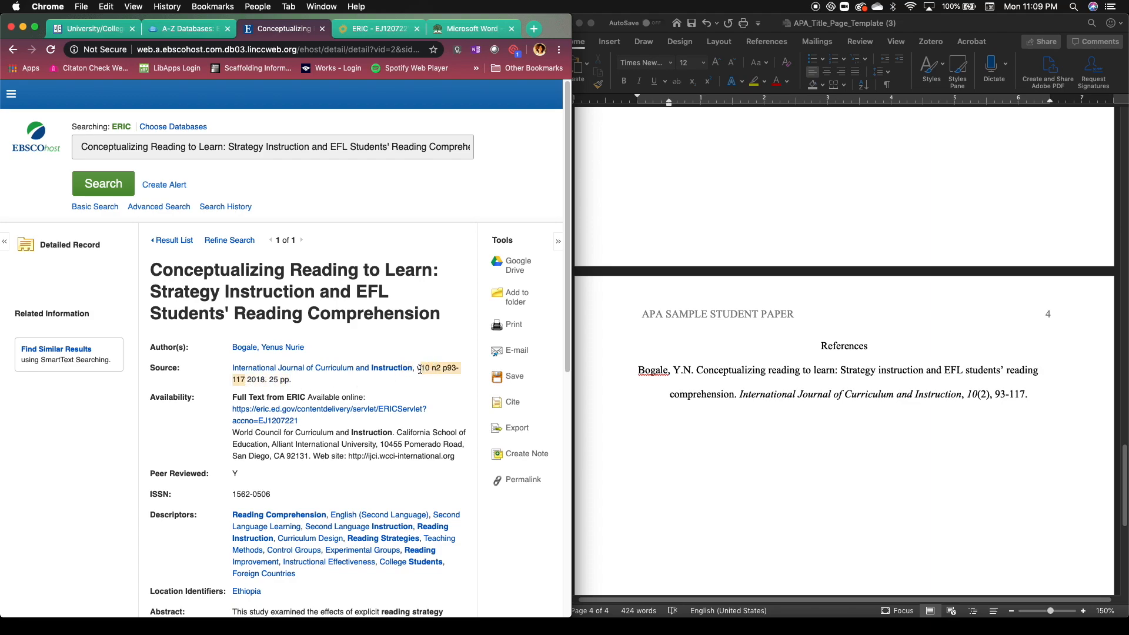
left_click(296, 395)
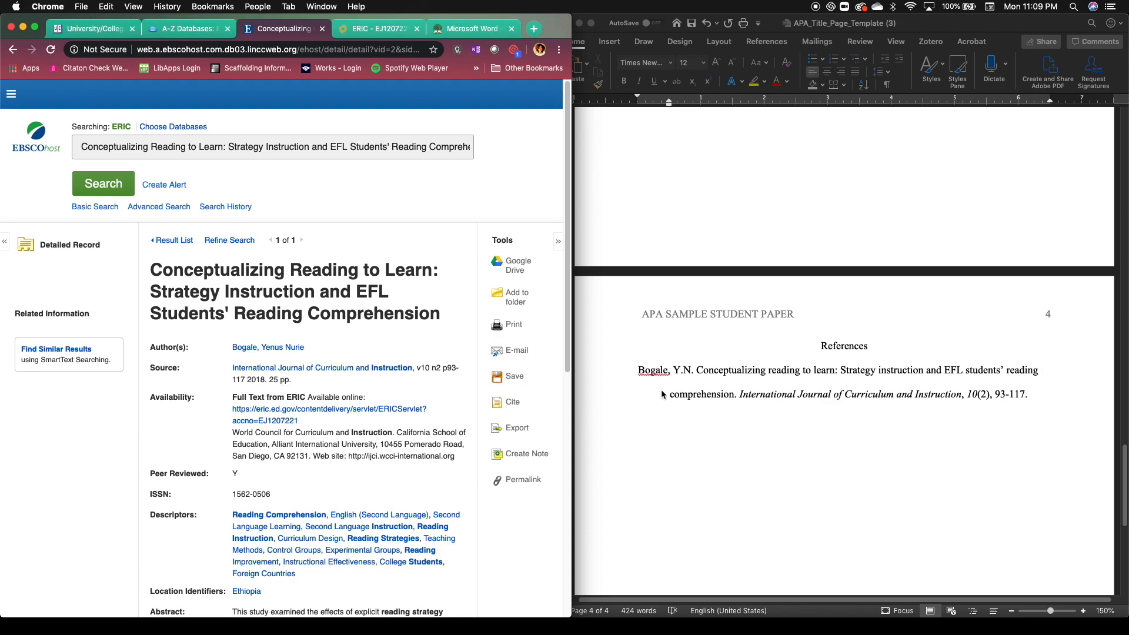
left_click(1066, 396)
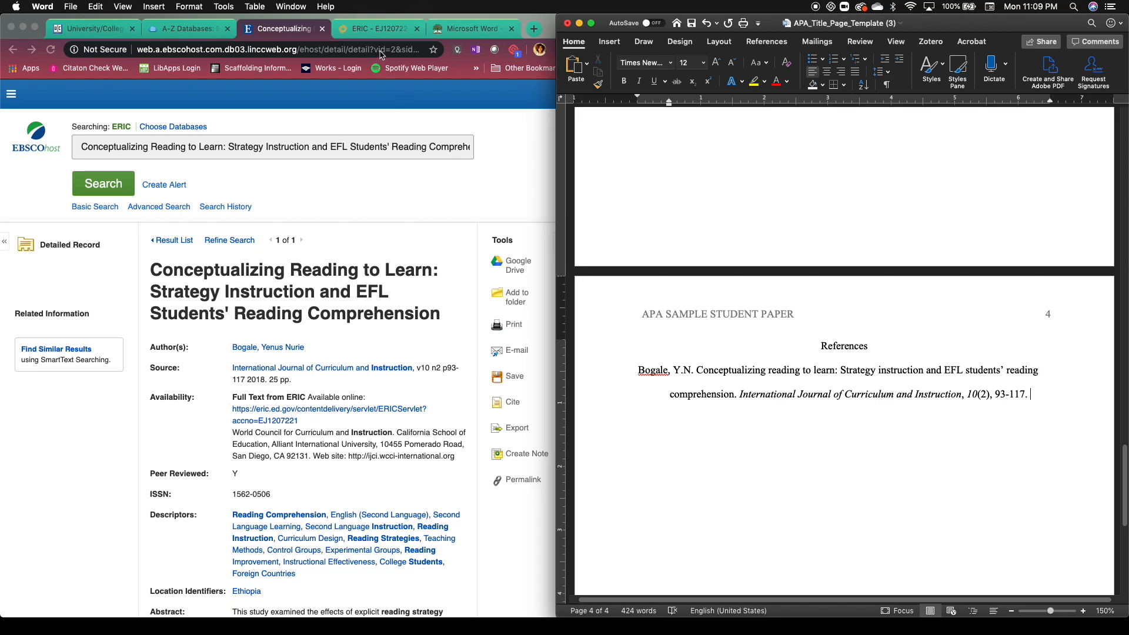
left_click(381, 33)
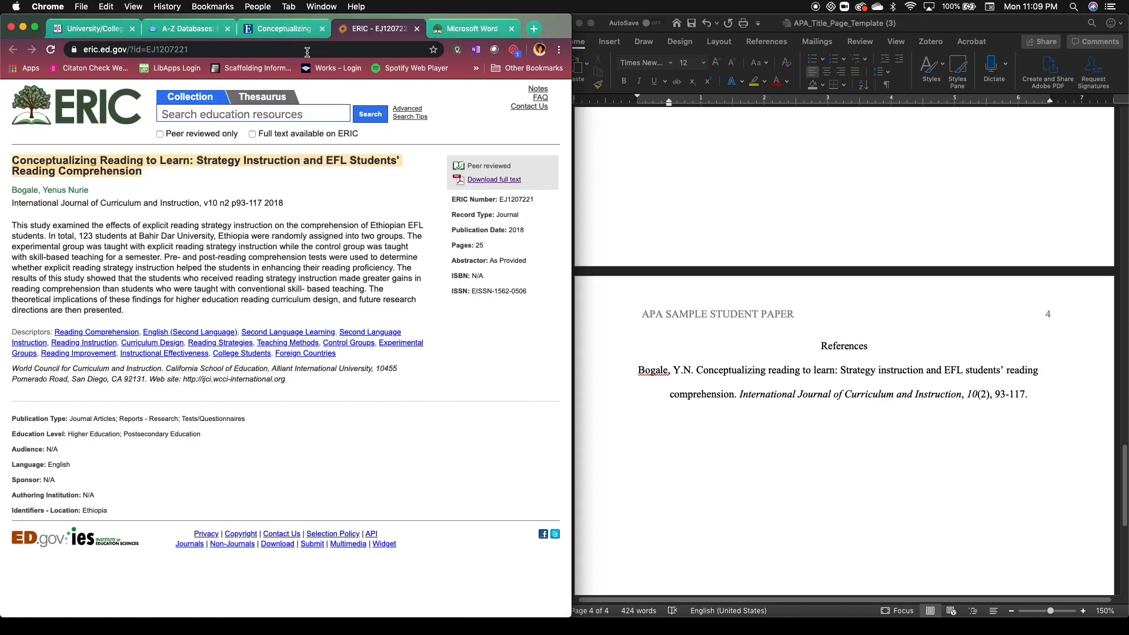
- Type 'Retrieved from' at the end of the reference entry
left_click(267, 50)
key("super+c")
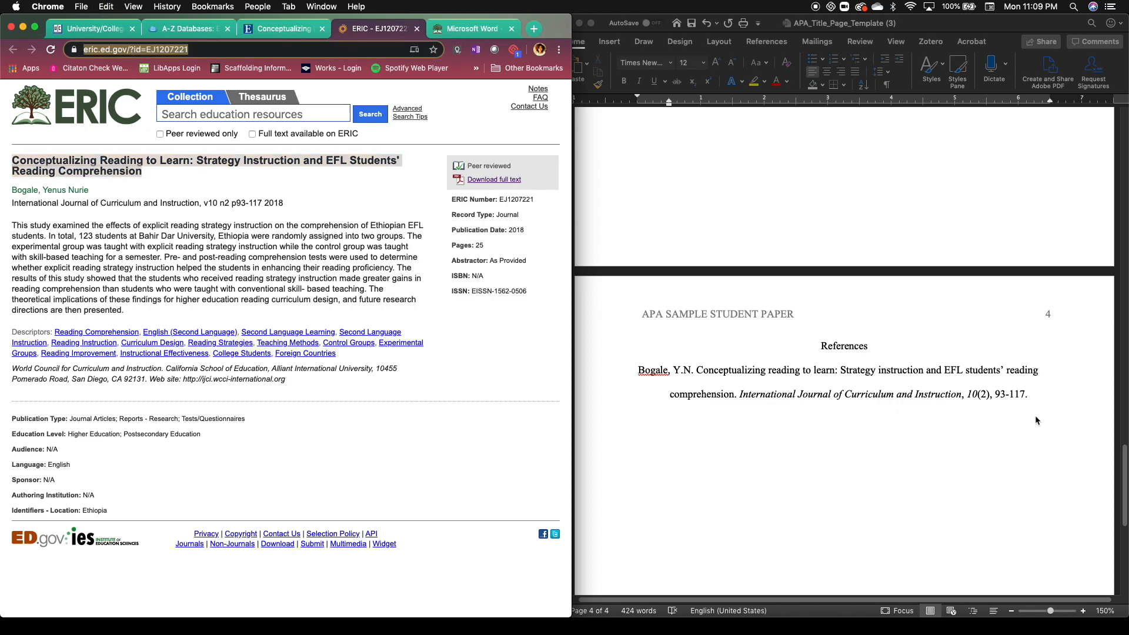
left_click(1039, 399)
type("Ret")
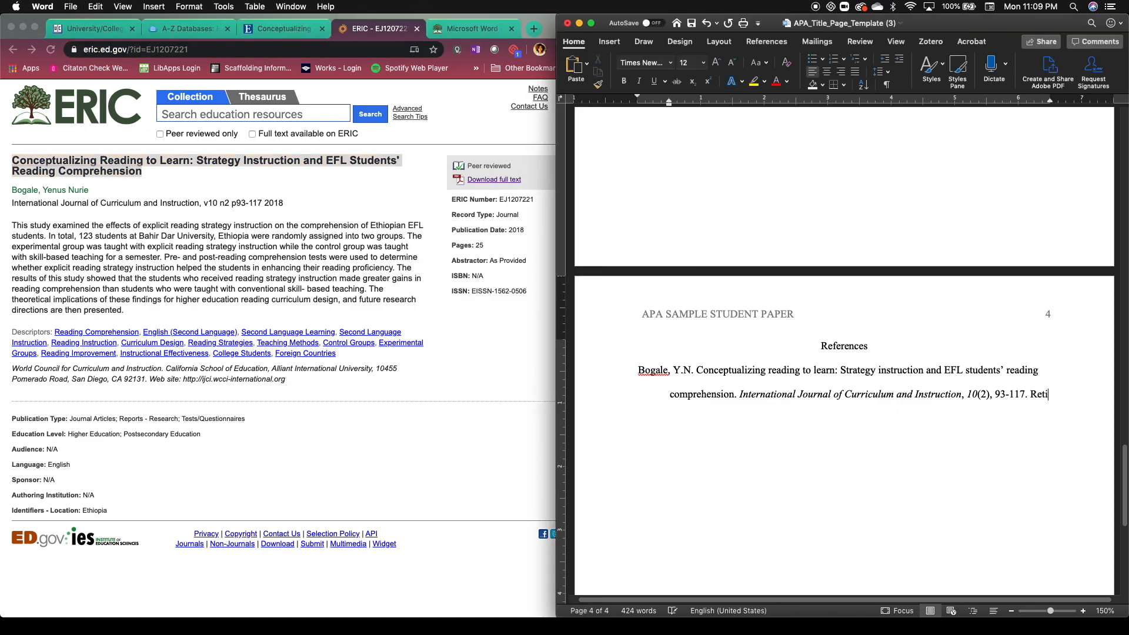
type("rieved from")
key("super+v")
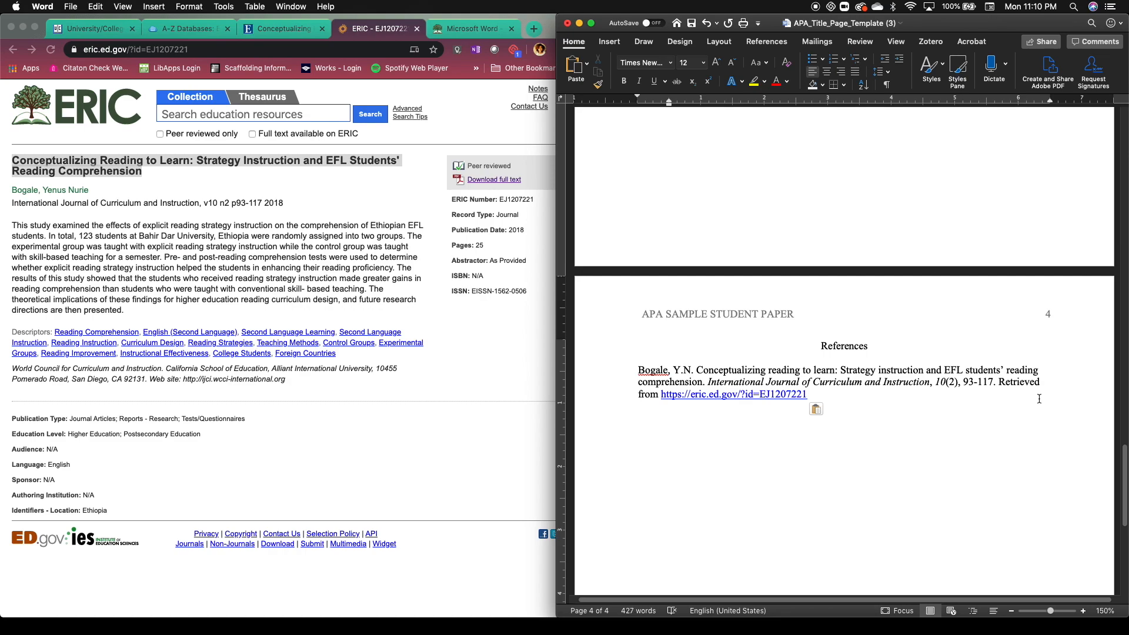
key("super+z")
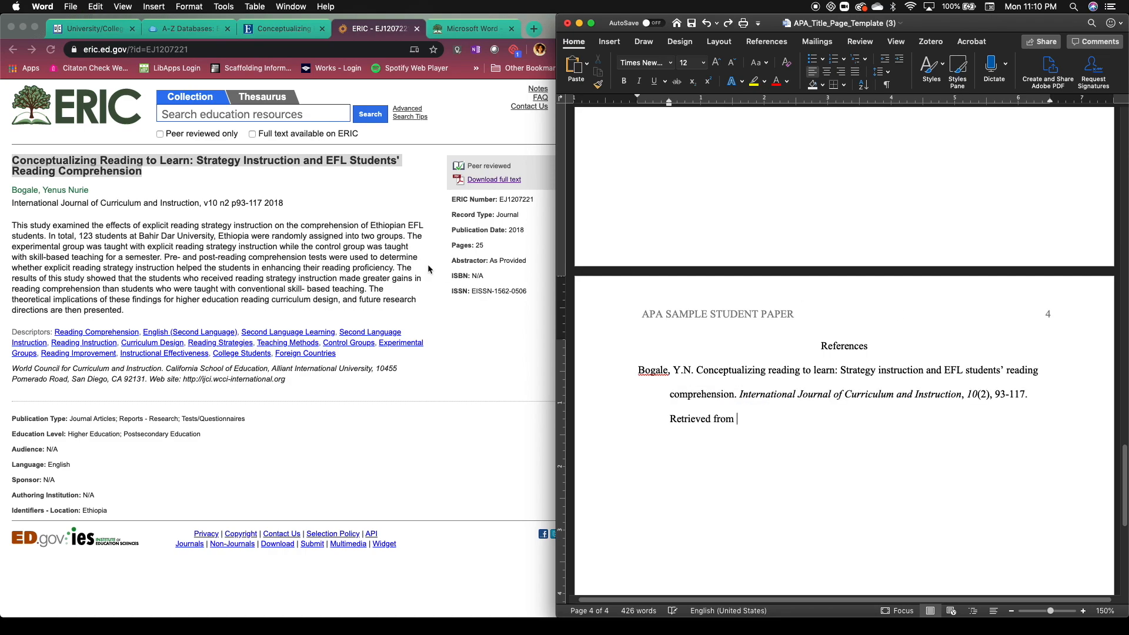
left_click(264, 52)
left_click(264, 52)
key("super+c")
left_click(760, 418)
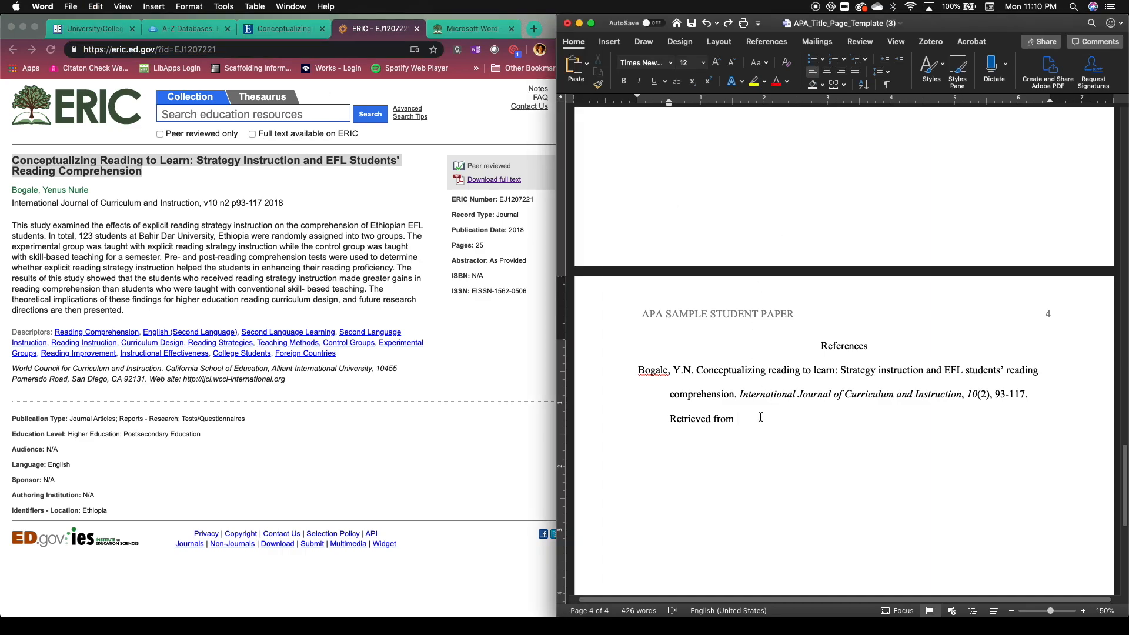
key("super+v")
key("Return")
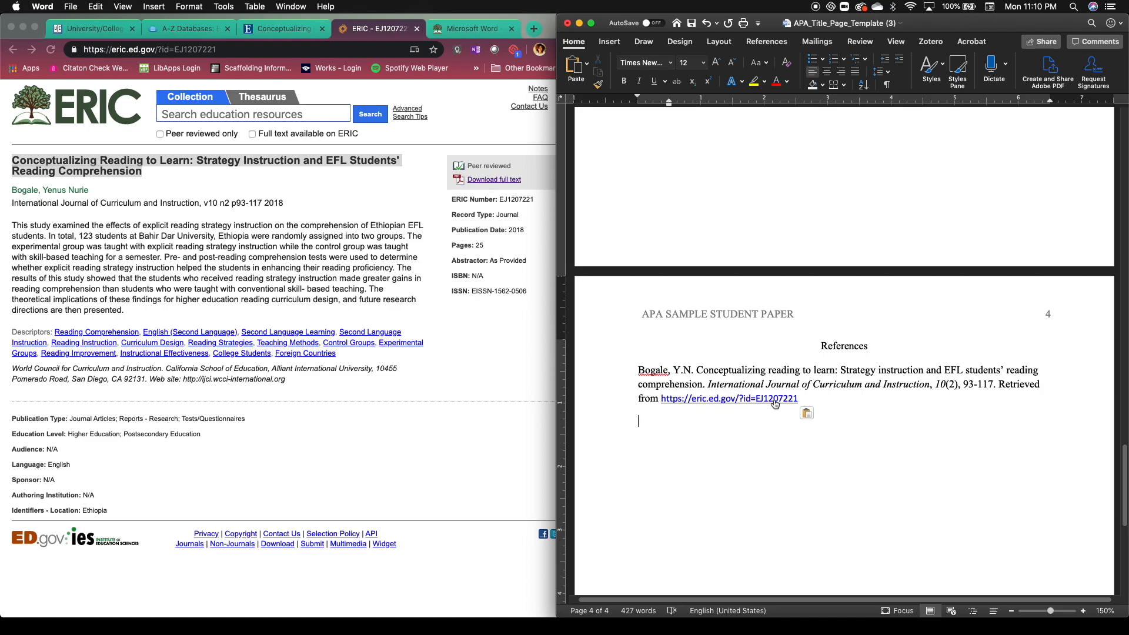
left_click(811, 413)
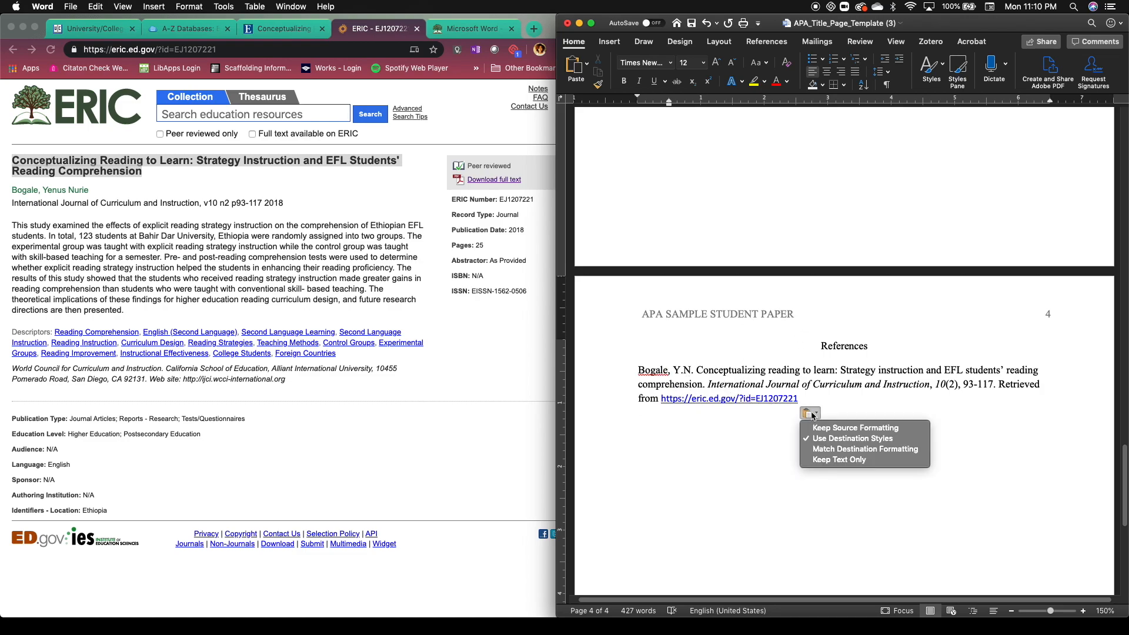
left_click(845, 461)
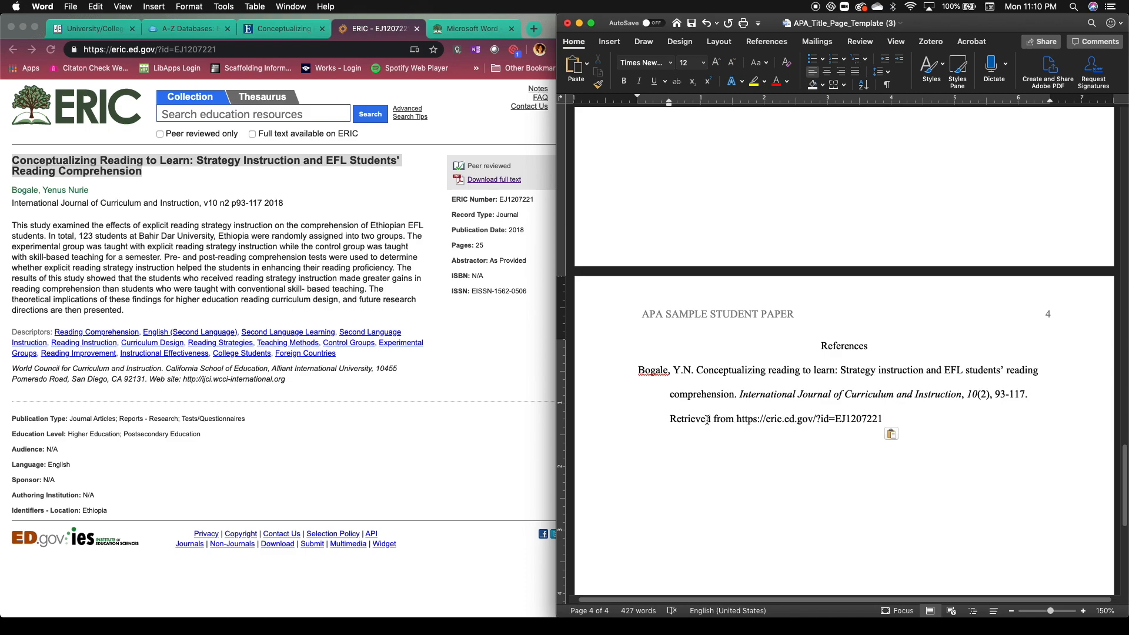
type(".")
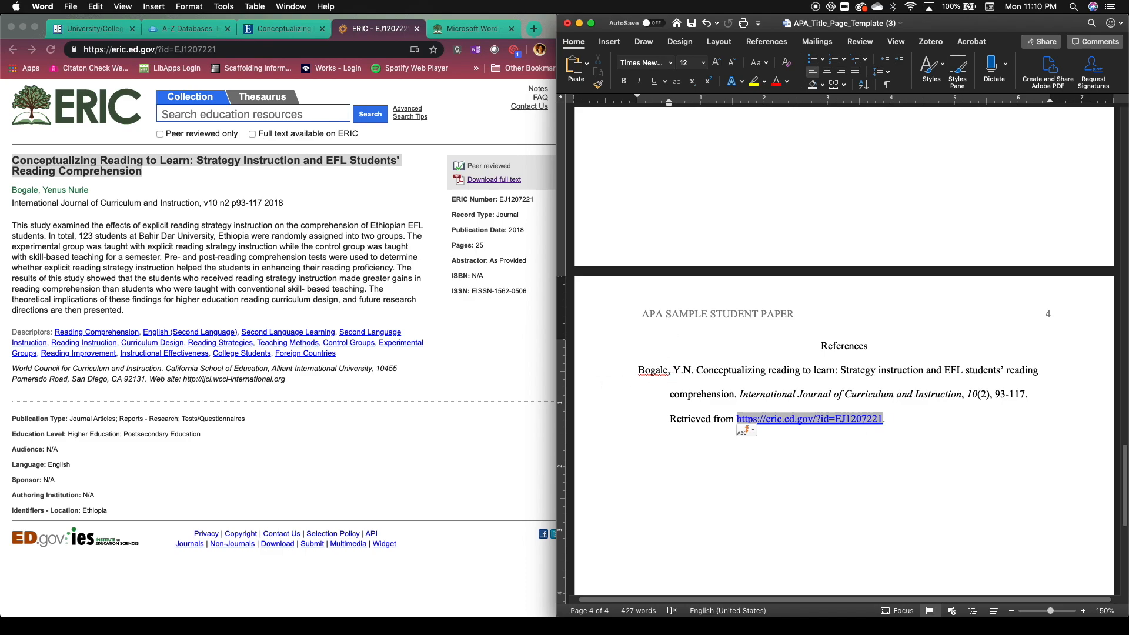
- Insert '(2018).' after the author's initials and select the finished reference entry
type("(")
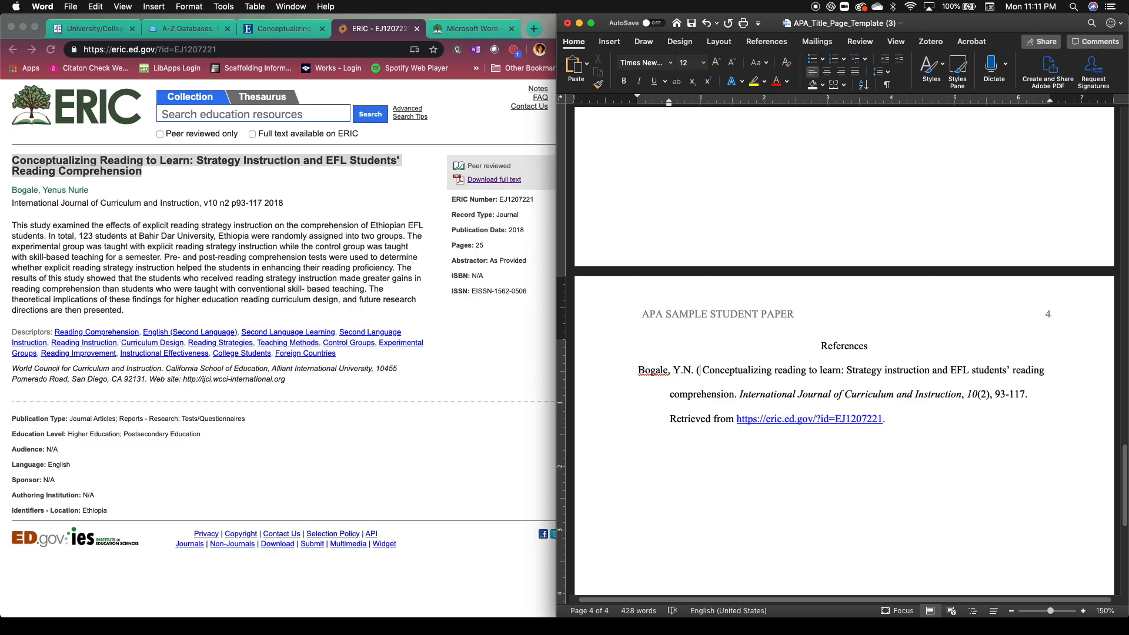
type("2018)")
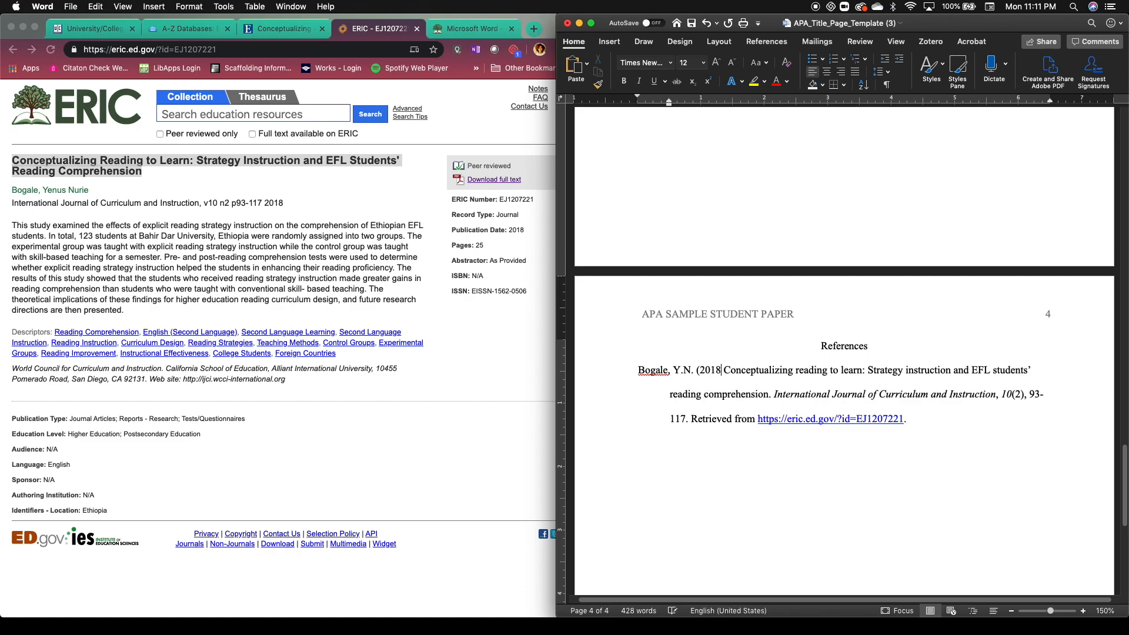
type(".")
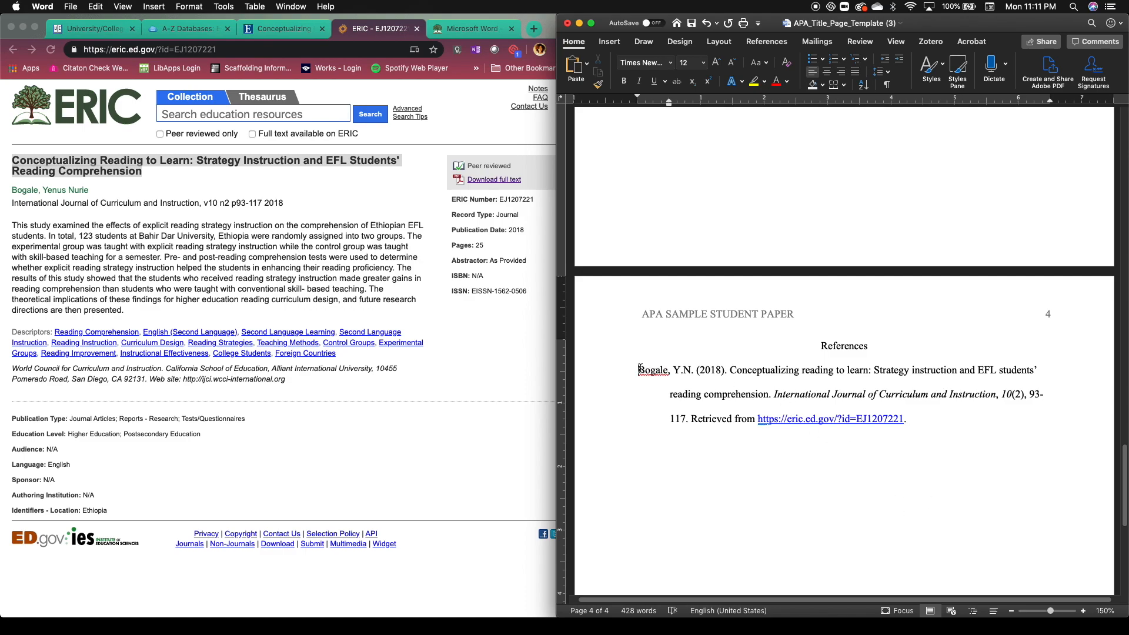
left_click_drag(637, 369, 980, 425)
left_click(979, 430)
left_click_drag(930, 432, 637, 371)
- Show the ready-made citations for the Bogale record in EBSCOhost
left_click(962, 456)
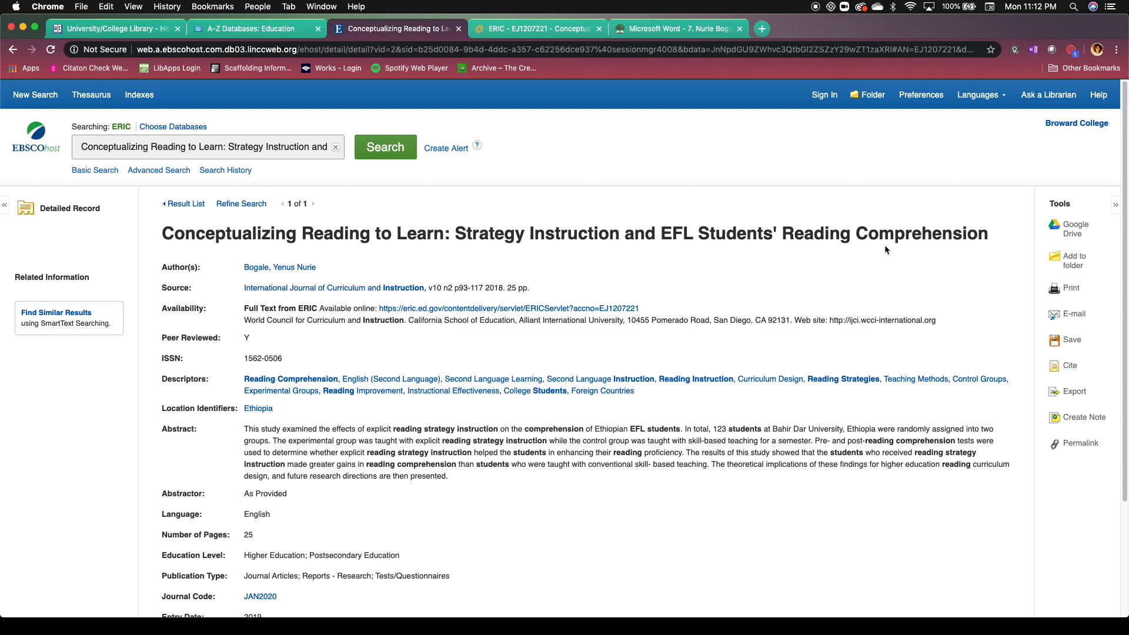
left_click_drag(1042, 200, 1079, 206)
left_click(1070, 367)
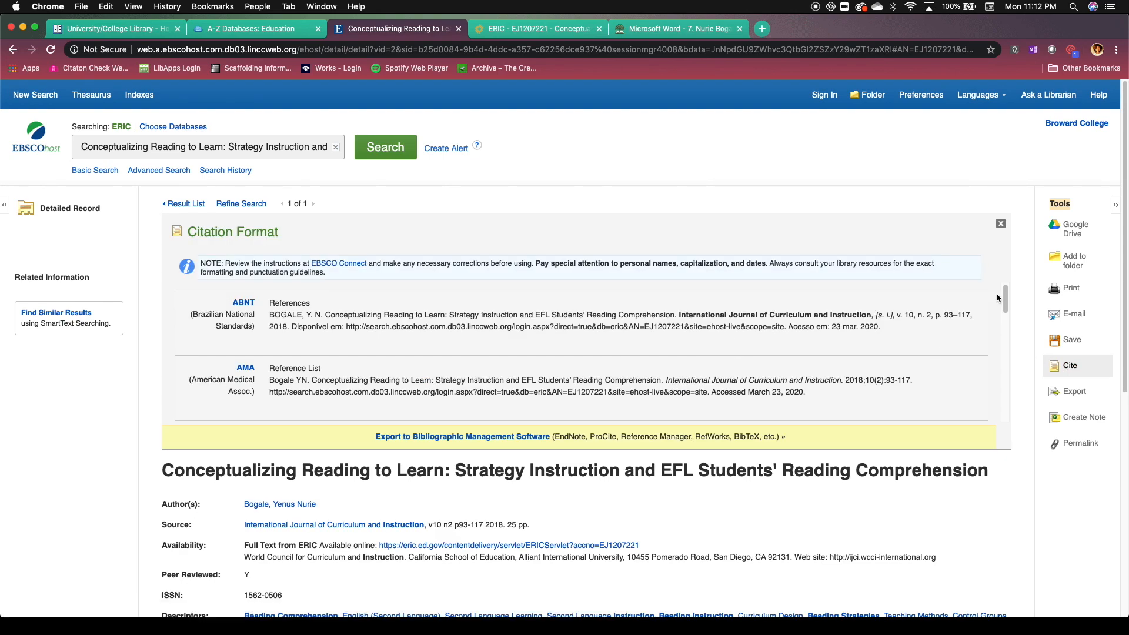
left_click_drag(1007, 298, 1006, 325)
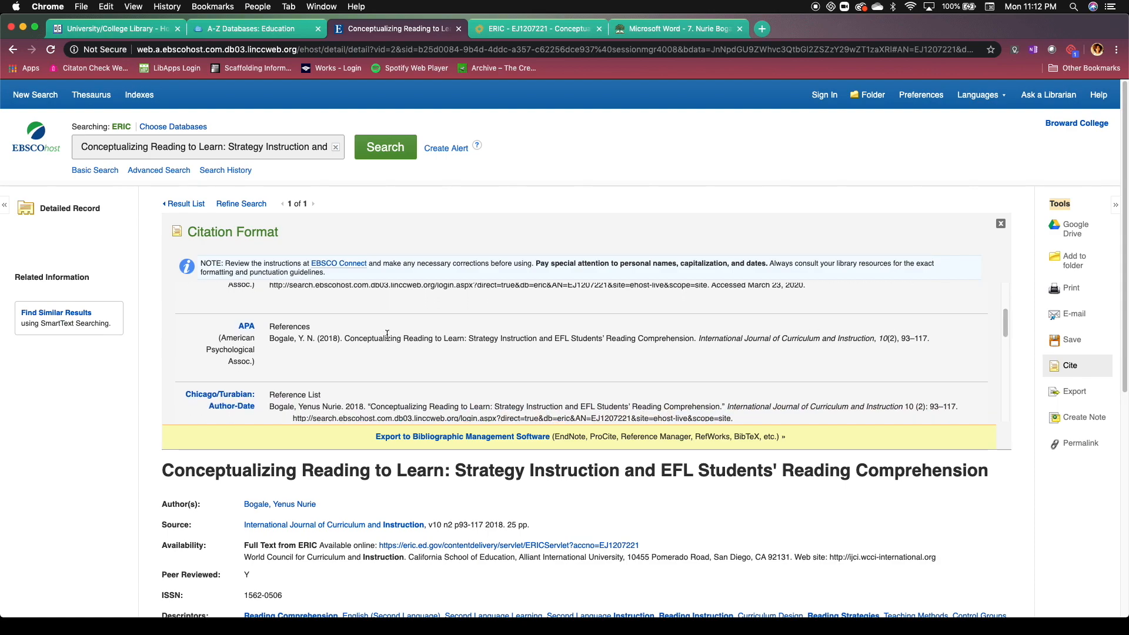
- Copy the APA citation from the Citation Format box and switch back to Word
left_click_drag(935, 337, 385, 356)
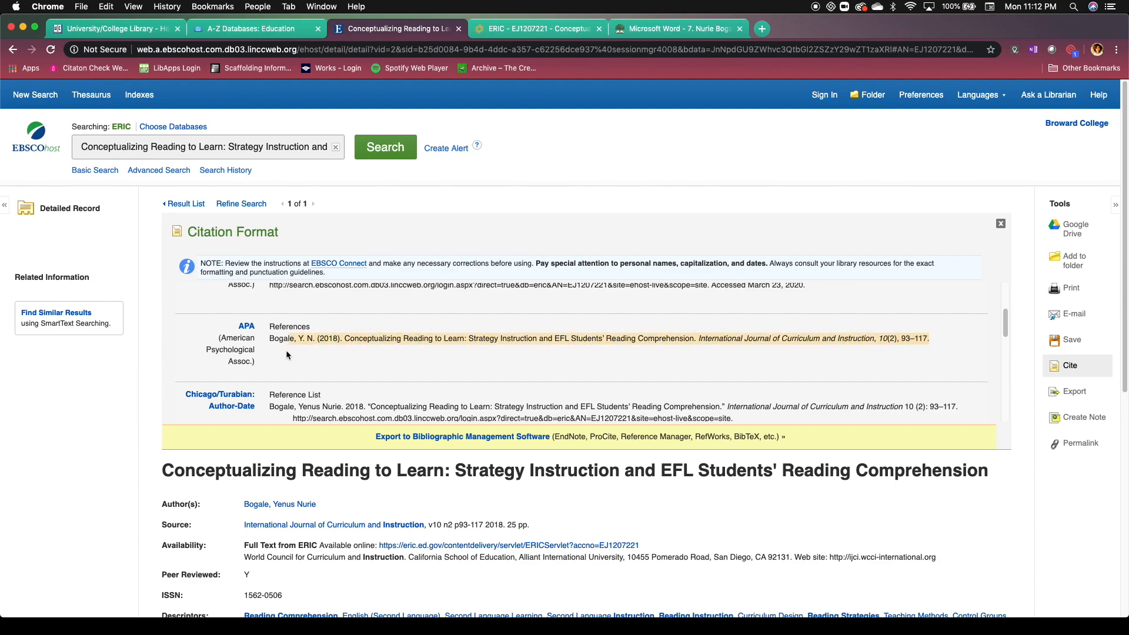
left_click_drag(272, 352, 266, 351)
left_click(373, 338)
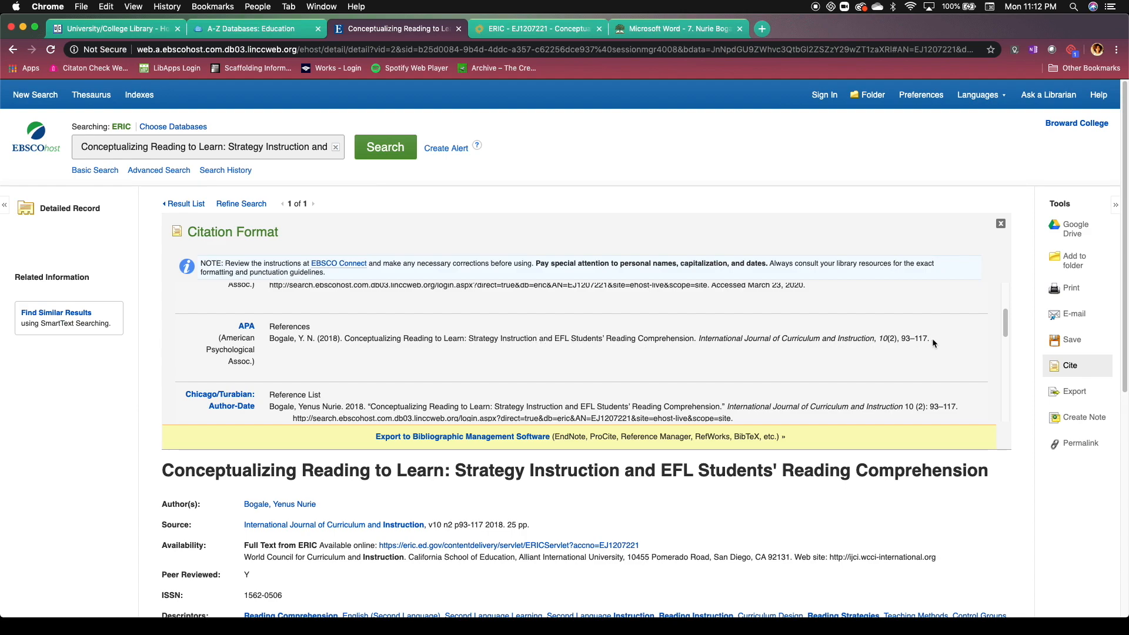
left_click_drag(933, 338, 278, 351)
key("super+c")
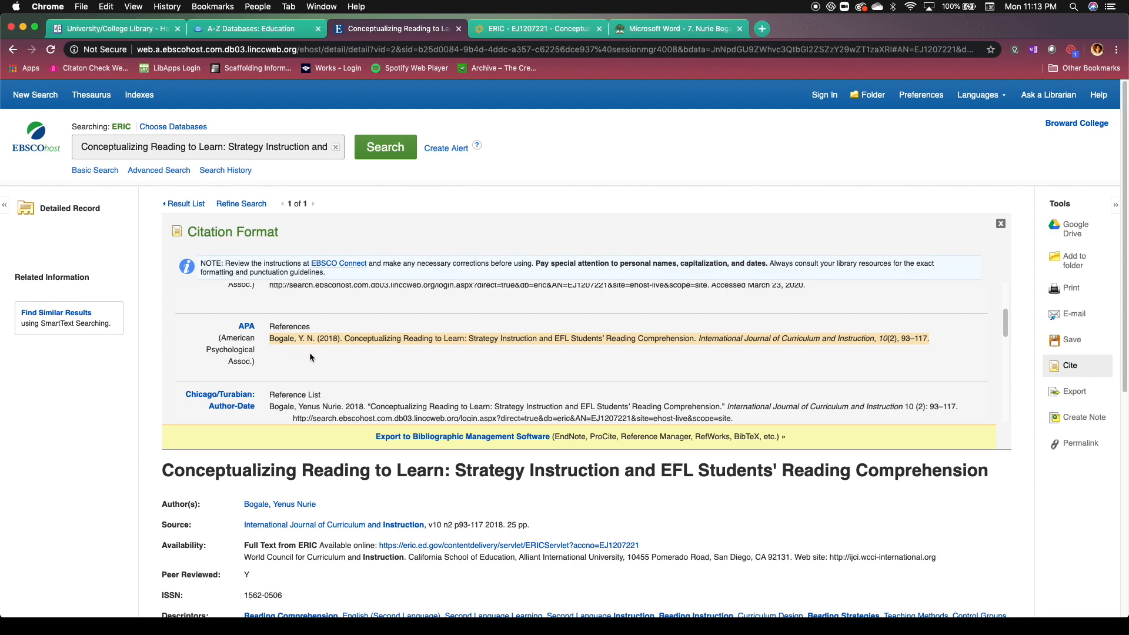
mouse_move(357, 634)
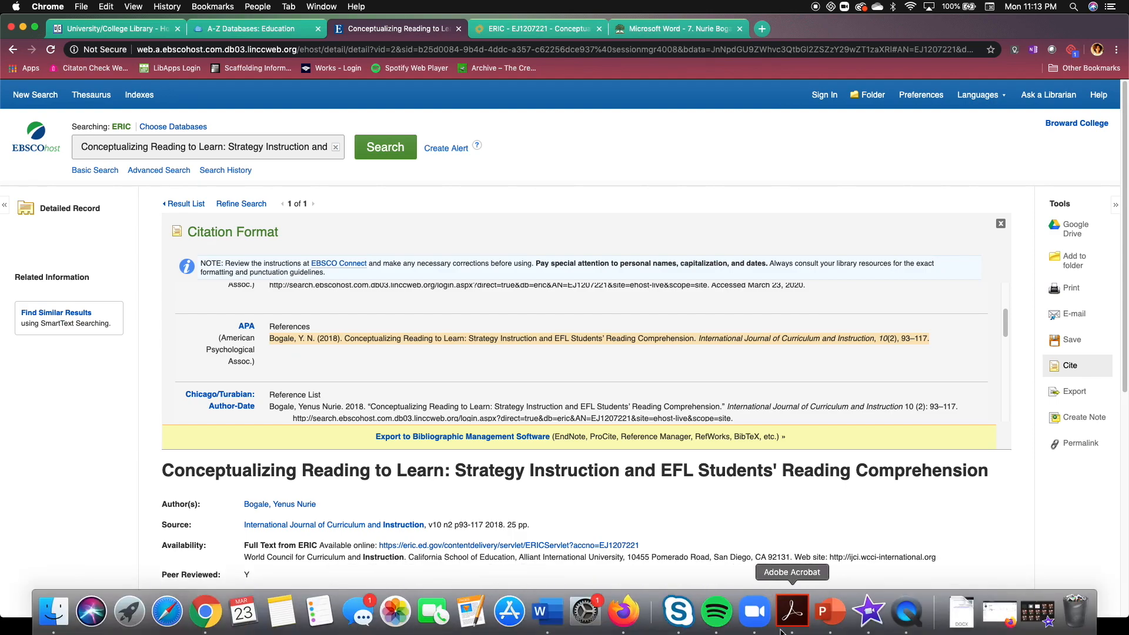
left_click(544, 623)
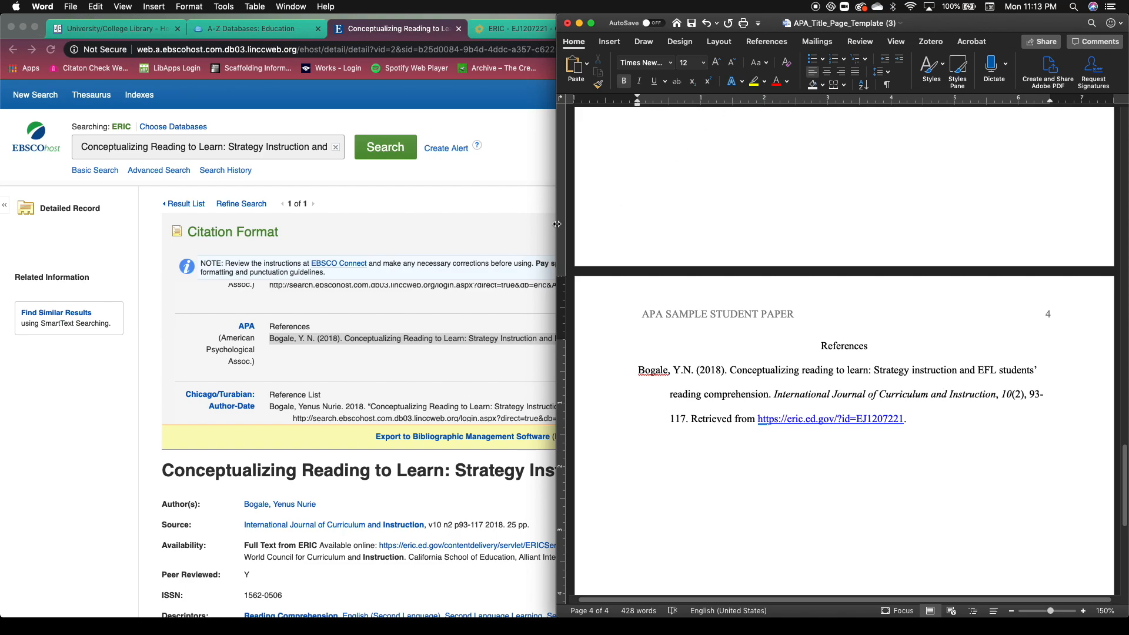
- Widen the Word window and enlarge the page view, undoing a premature paste of the citation
left_click_drag(557, 225, 269, 311)
key("super+v")
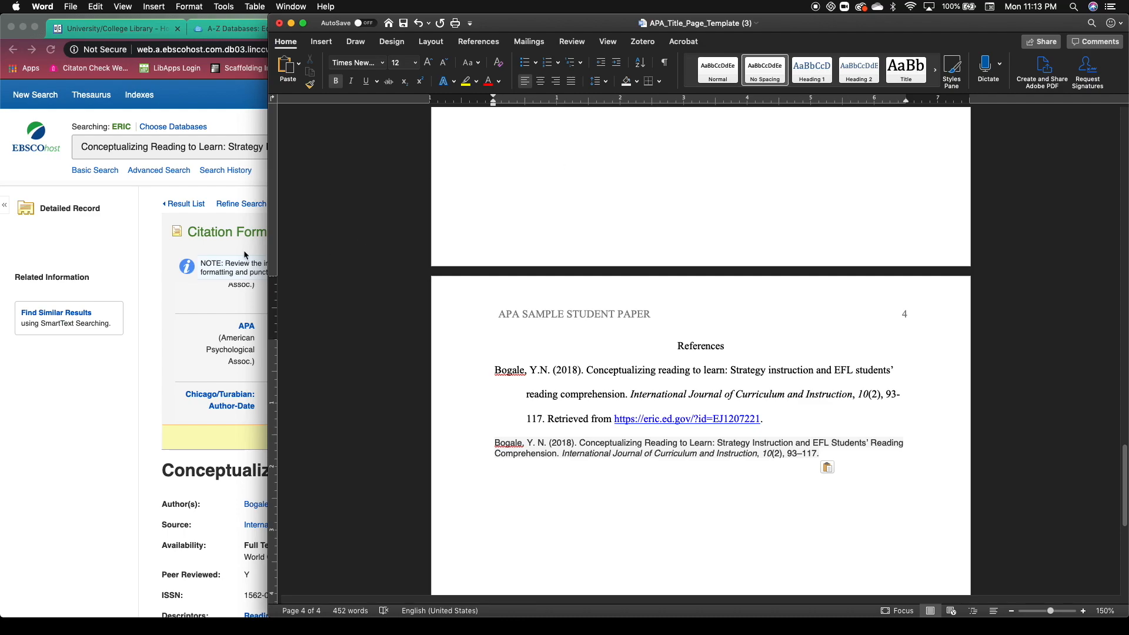
left_click_drag(272, 252, 181, 252)
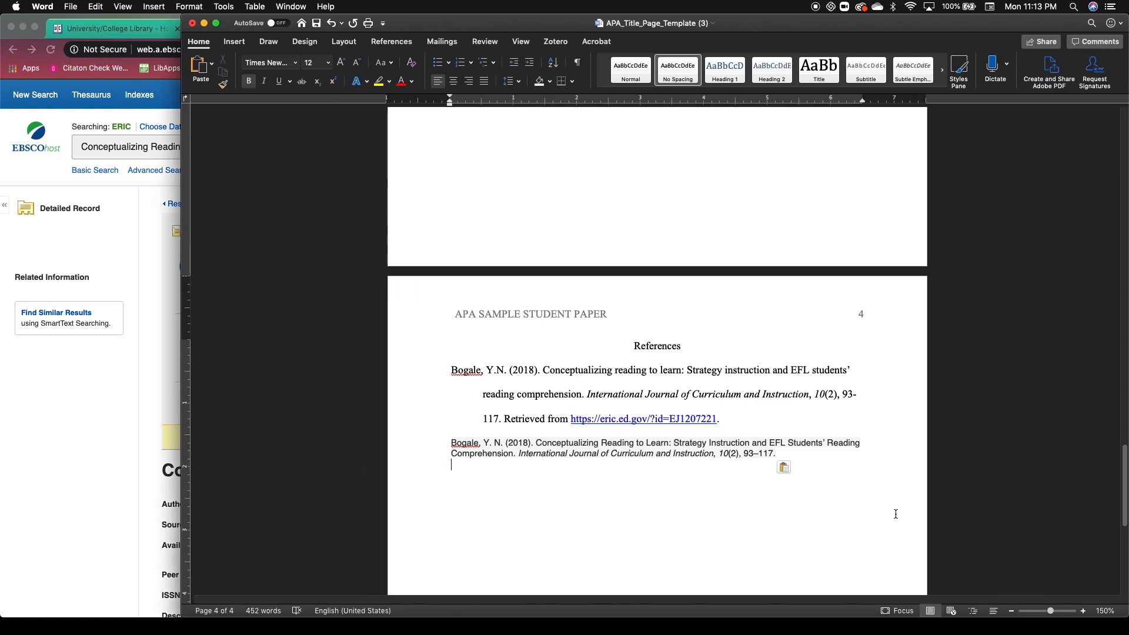
left_click(1085, 612)
double_click(1085, 611)
left_click(1084, 612)
double_click(1085, 611)
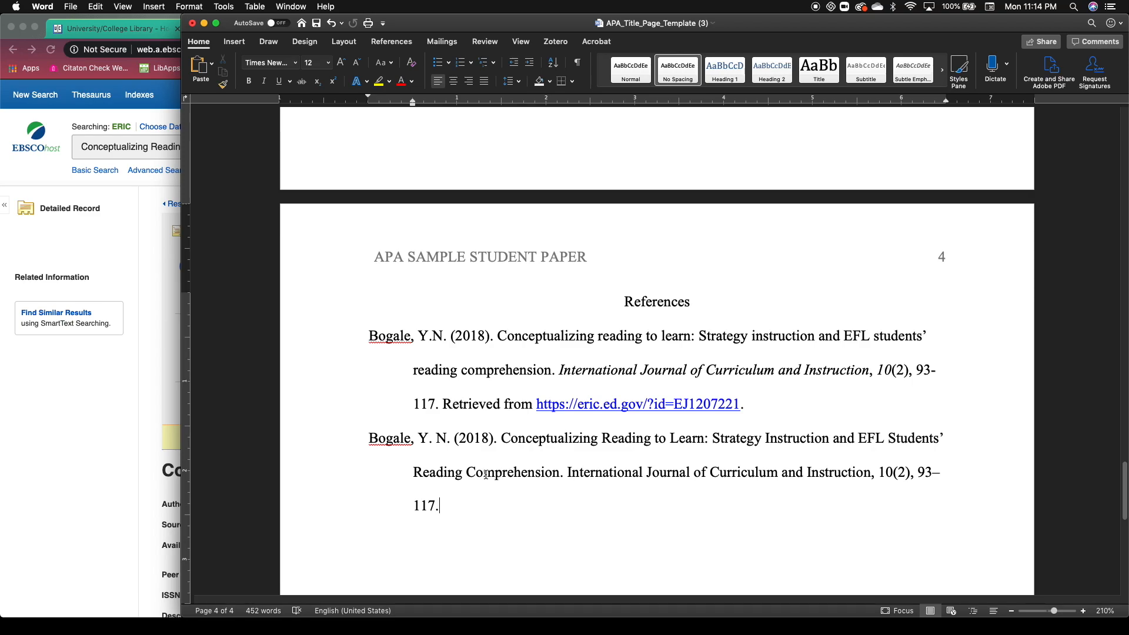
key("super+z")
key("super+z")
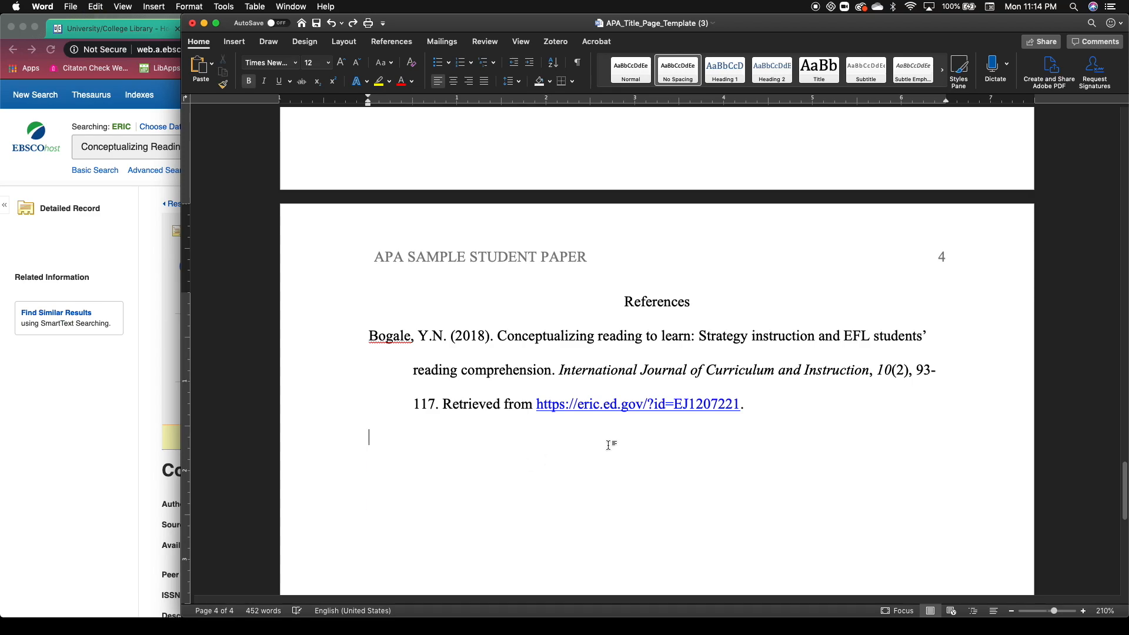
- Paste the EBSCO APA citation on a new line below the first reference, matching destination formatting
left_click(755, 403)
key("Return")
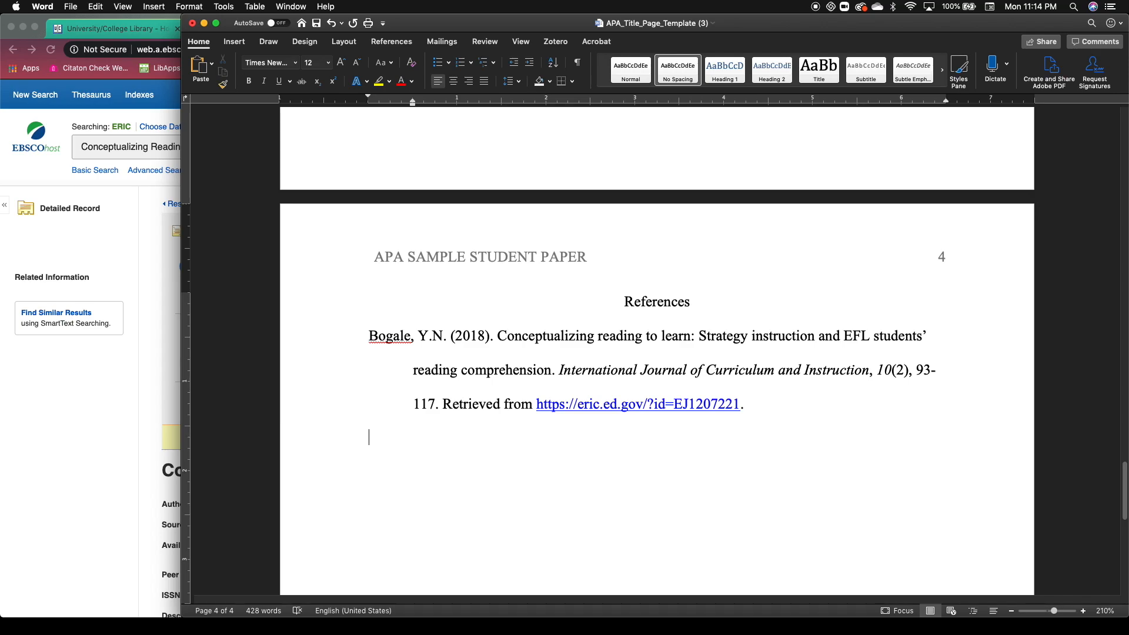
key("super+v")
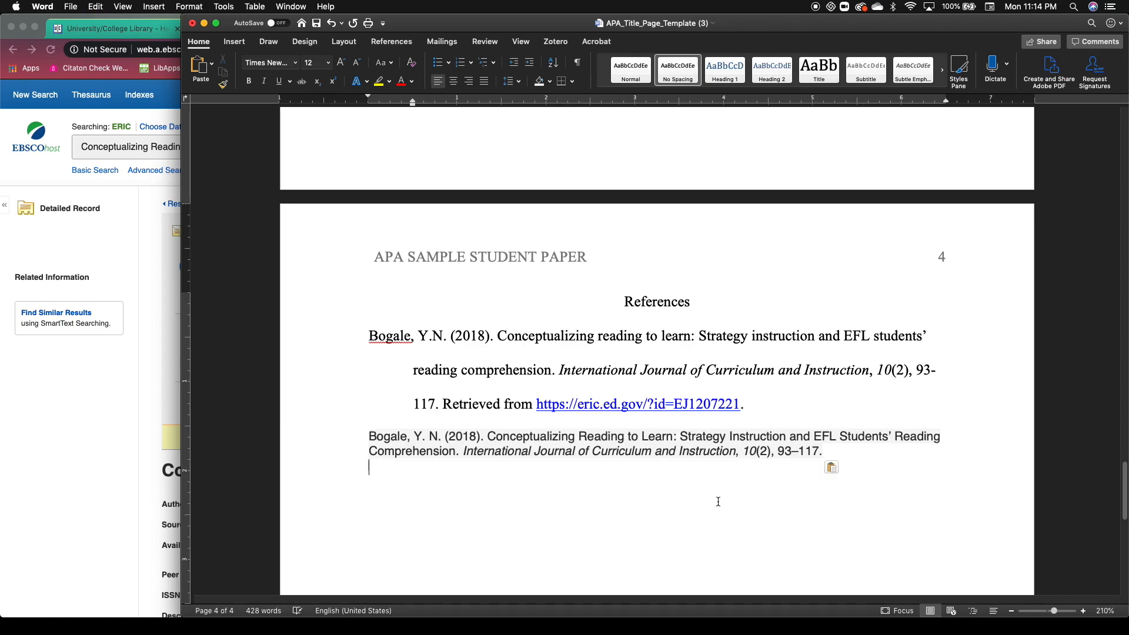
left_click(835, 468)
left_click(856, 493)
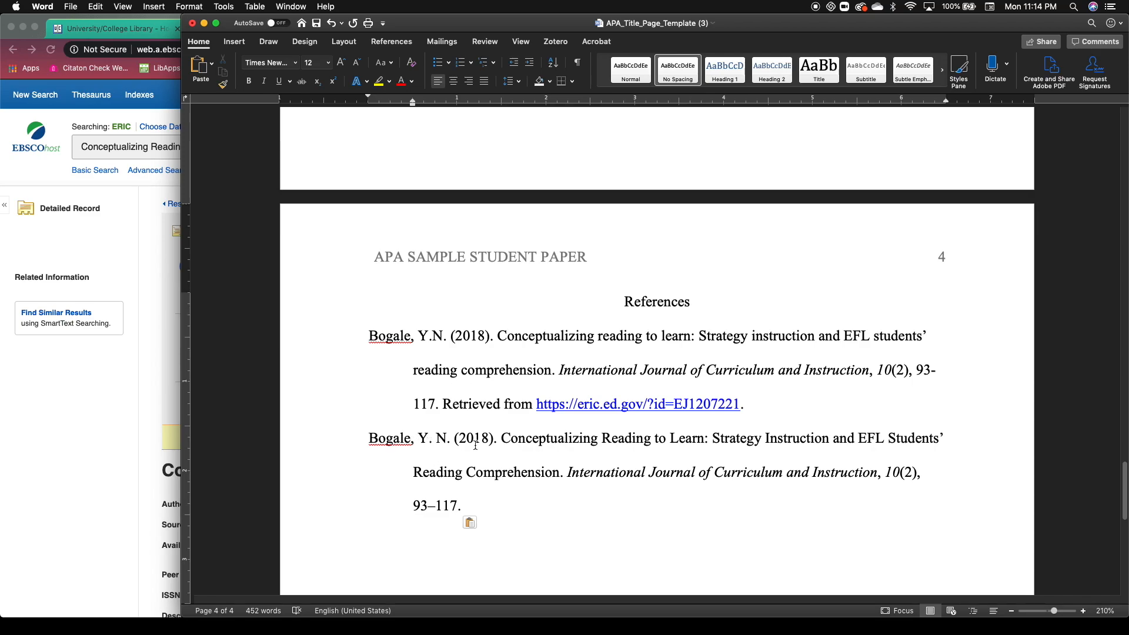
- Compare the article titles of the two references, checking the capitalization and the word EFL
left_click_drag(501, 438, 564, 480)
left_click(564, 336)
left_click_drag(551, 370, 536, 335)
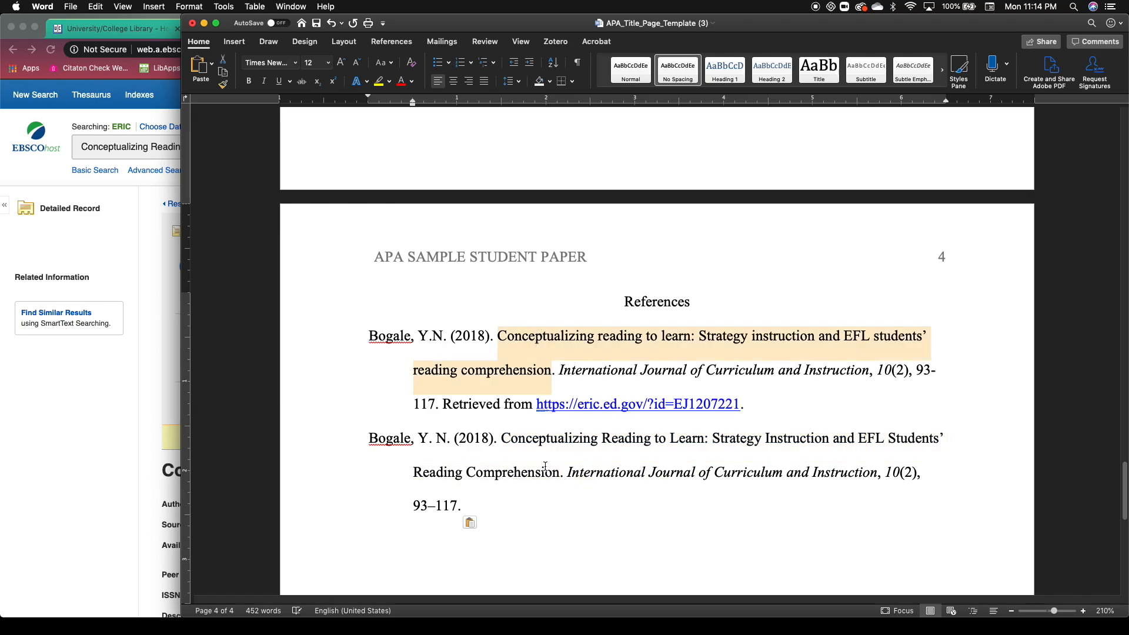
left_click_drag(560, 475, 528, 447)
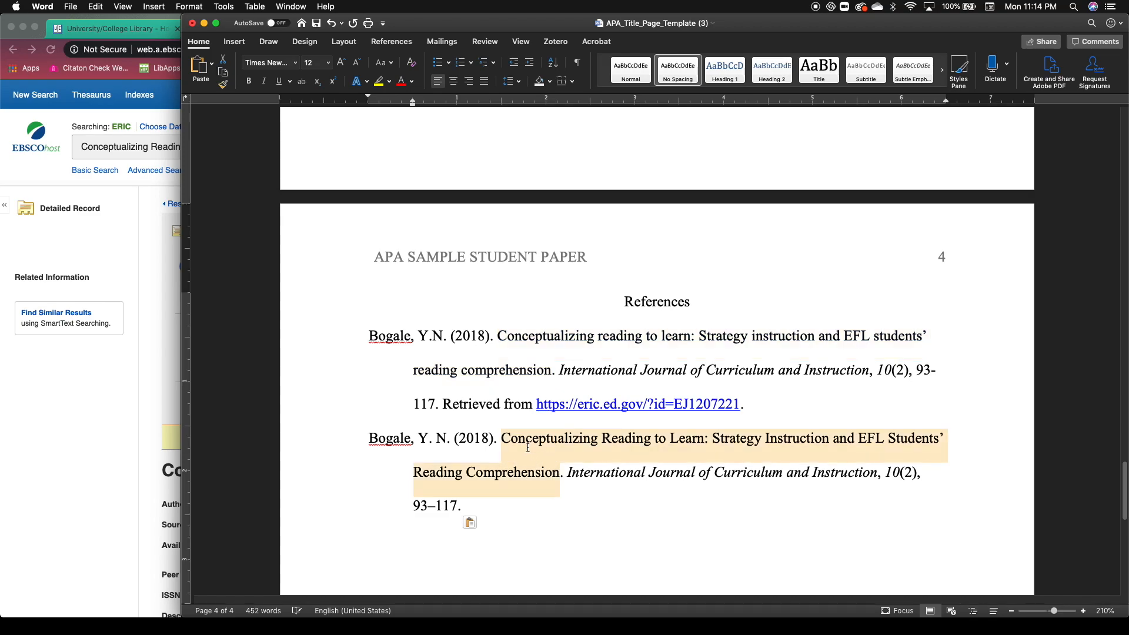
left_click(624, 447)
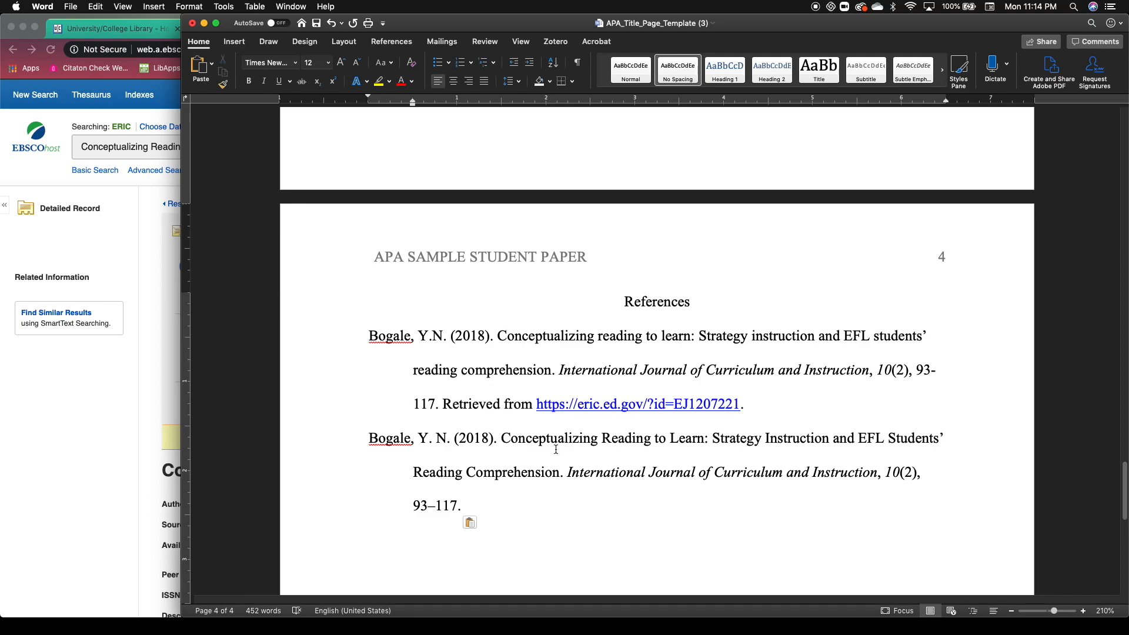
left_click_drag(501, 447, 580, 447)
left_click_drag(858, 438, 888, 439)
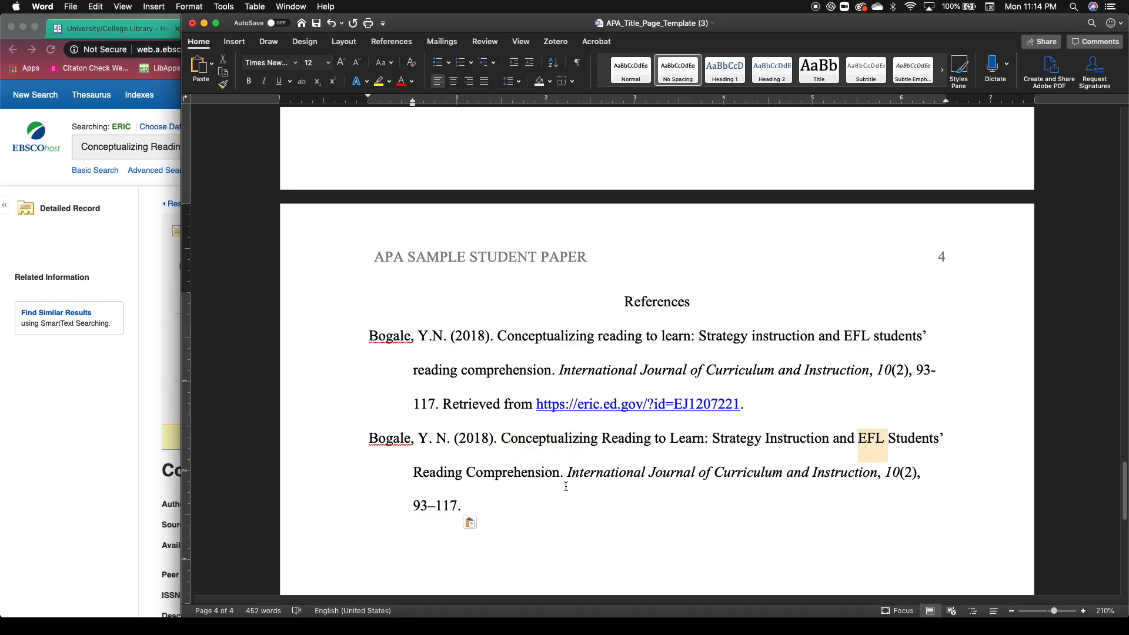
left_click(515, 491)
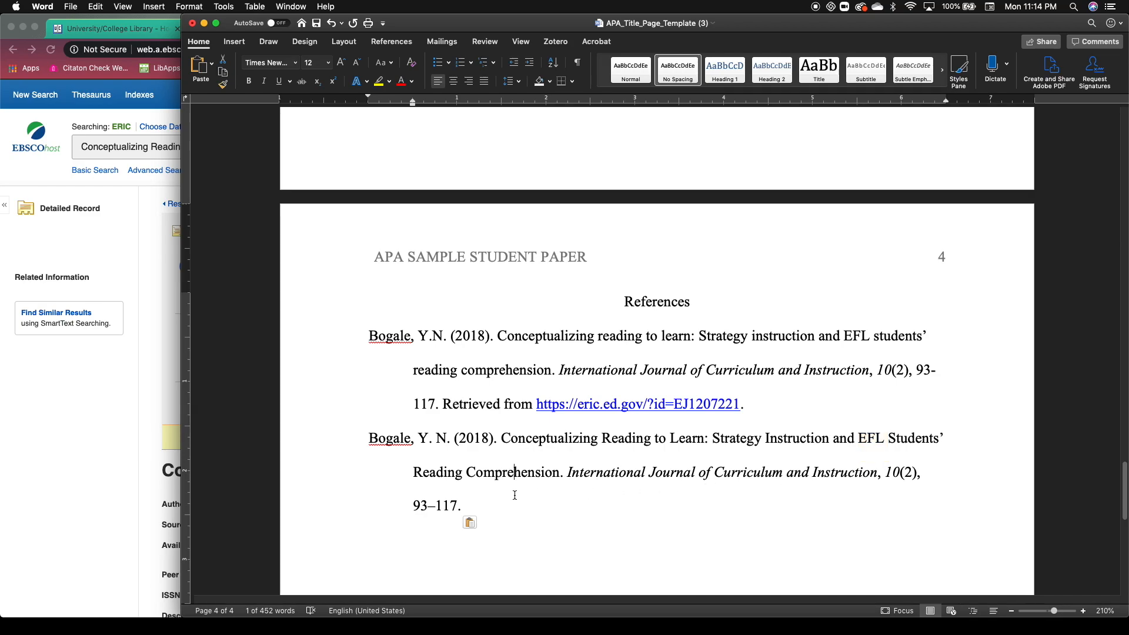
- Review the ERIC full-text availability link in the EBSCOhost record, then return to Word
left_click(531, 507)
left_click(116, 464)
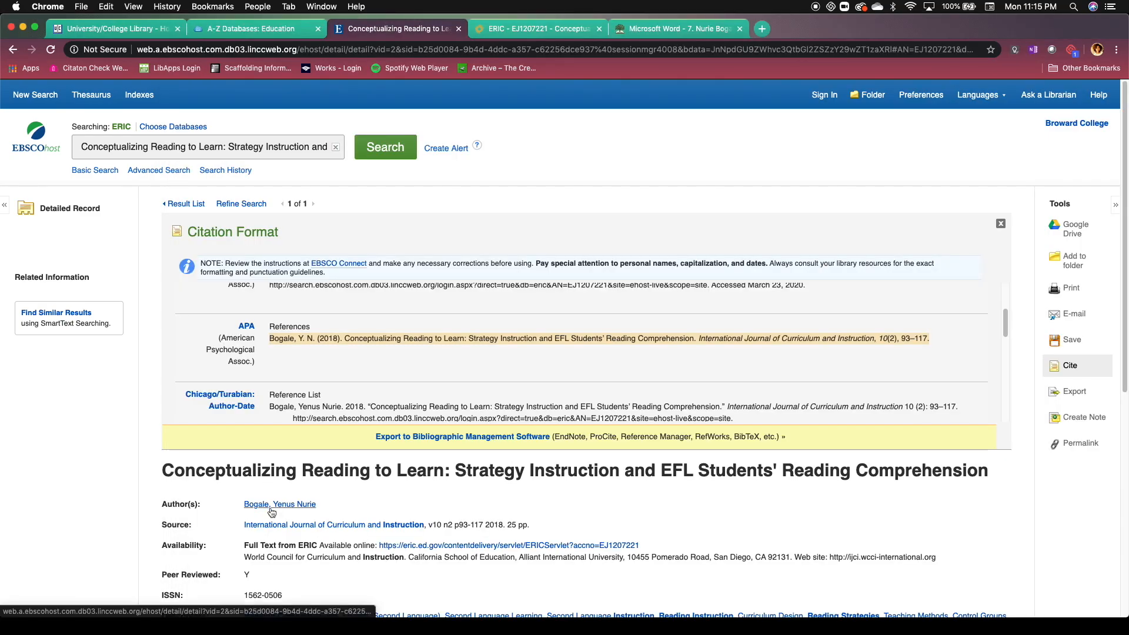
scroll(272, 512, "down", 3)
left_click_drag(244, 455, 664, 457)
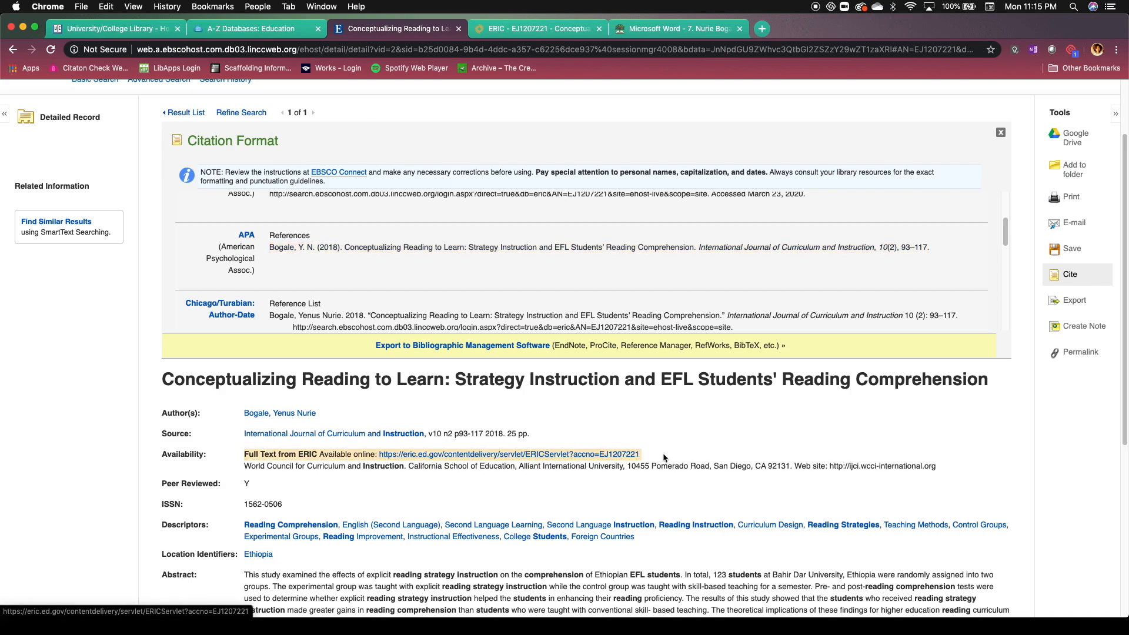
left_click(664, 455)
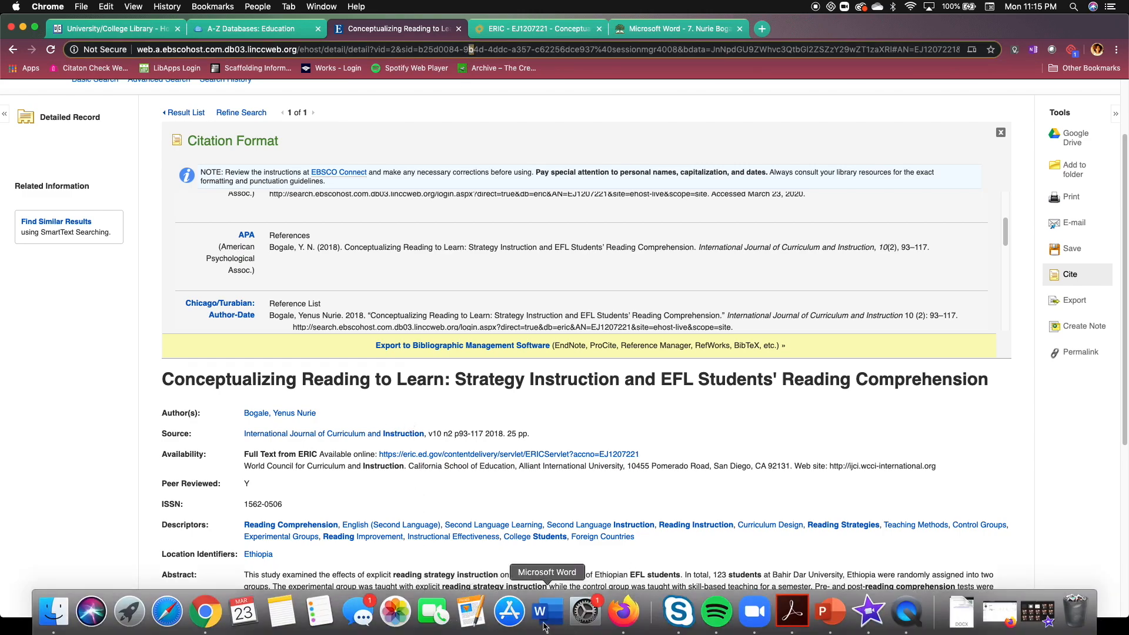
left_click(547, 614)
left_click_drag(470, 512, 387, 447)
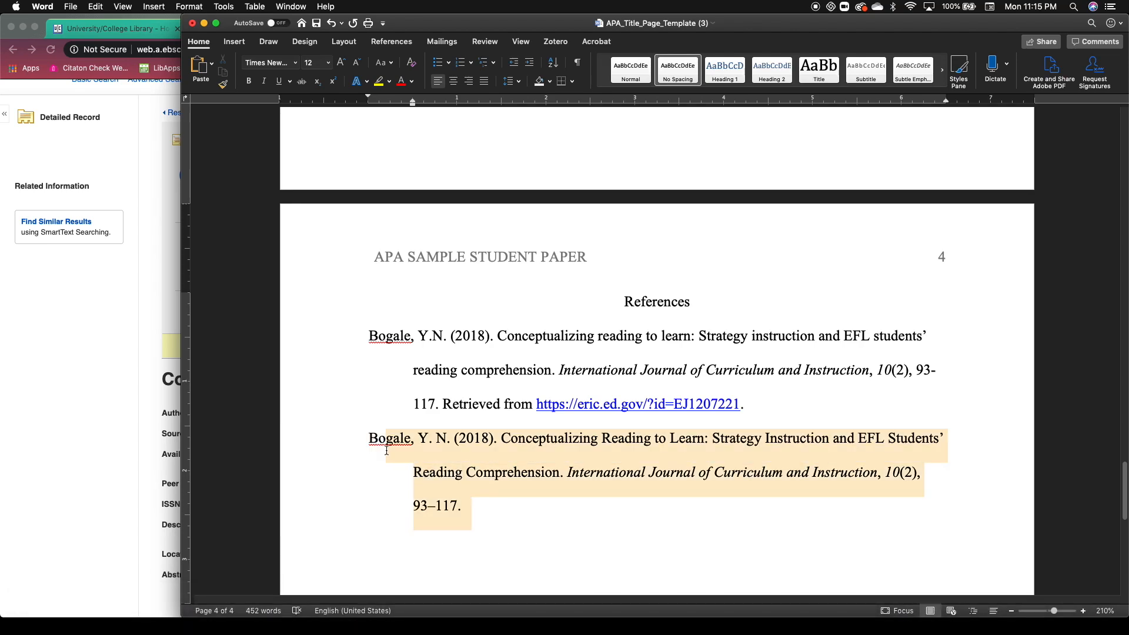
left_click(479, 511)
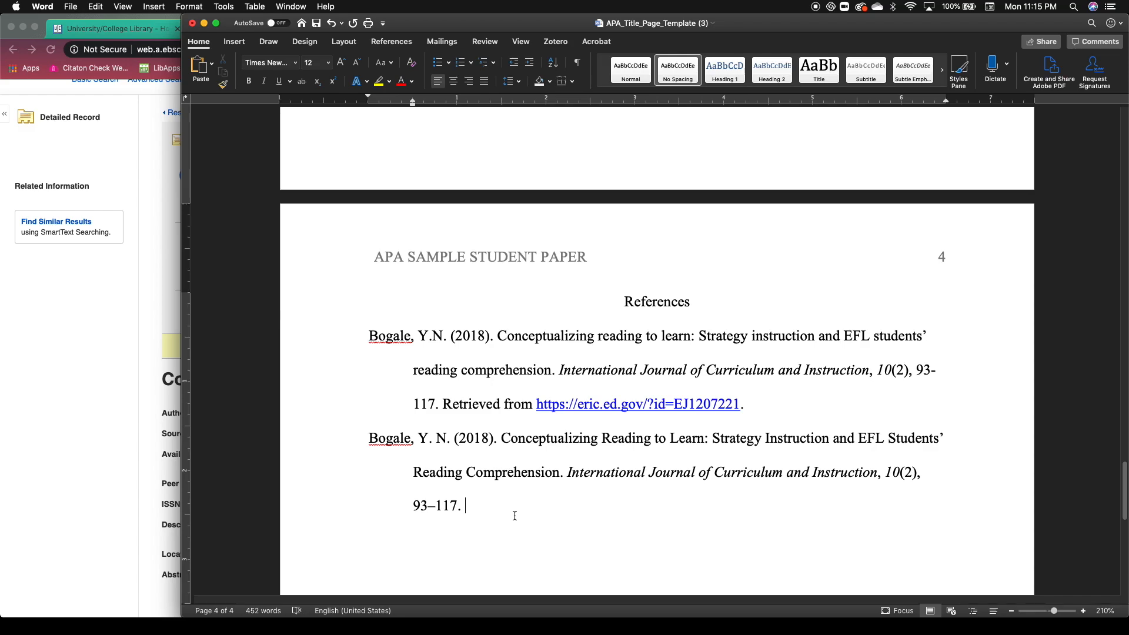
left_click_drag(498, 514, 355, 444)
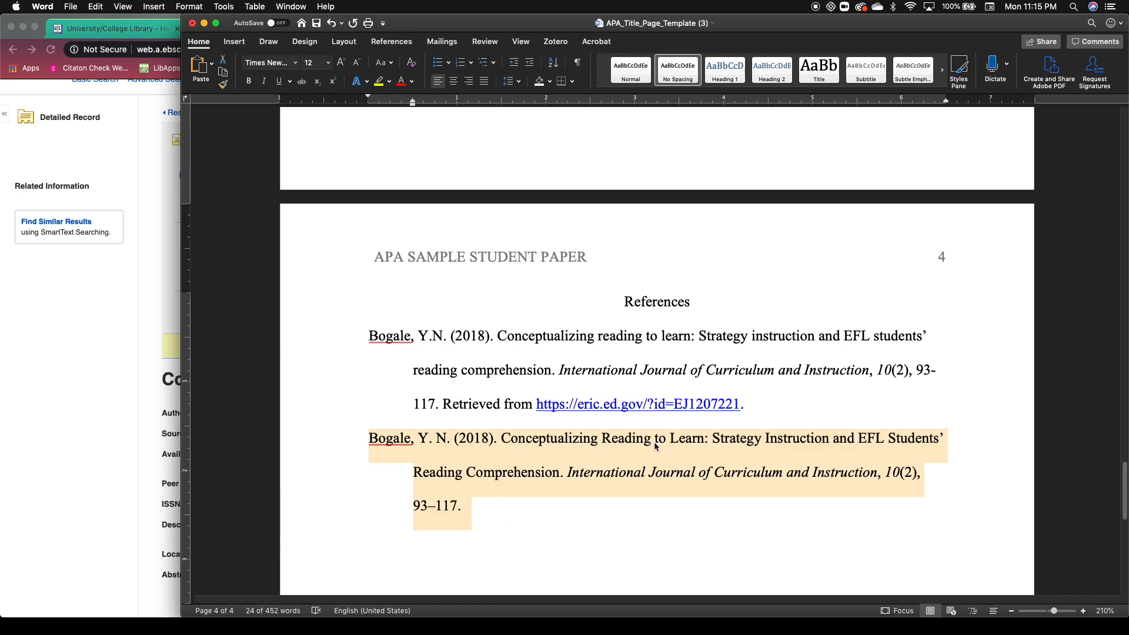
left_click(478, 508)
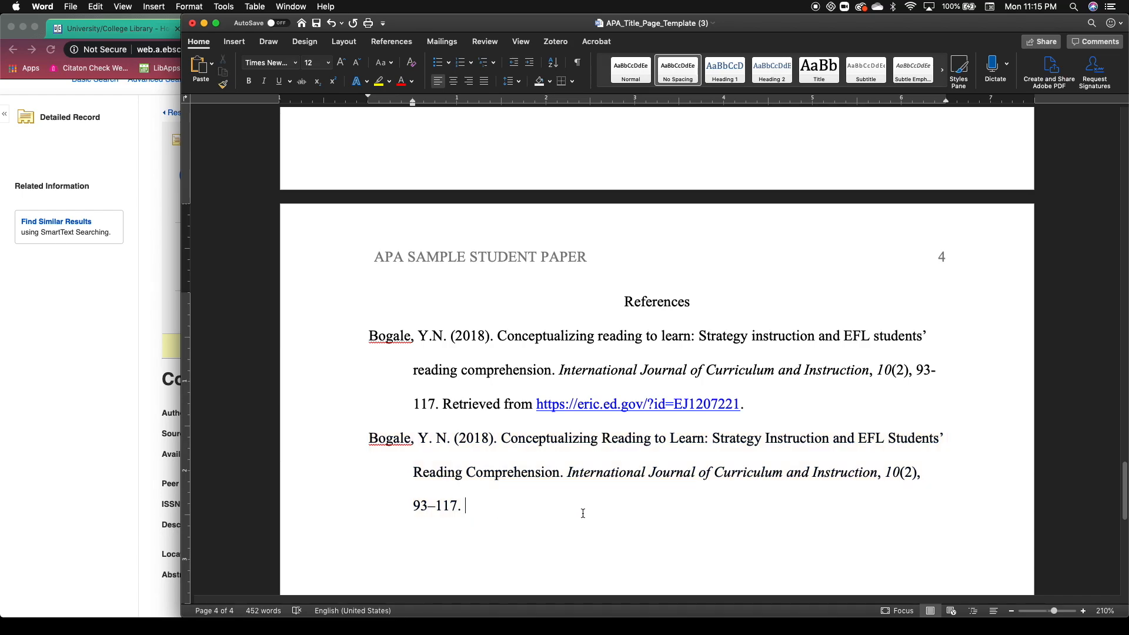